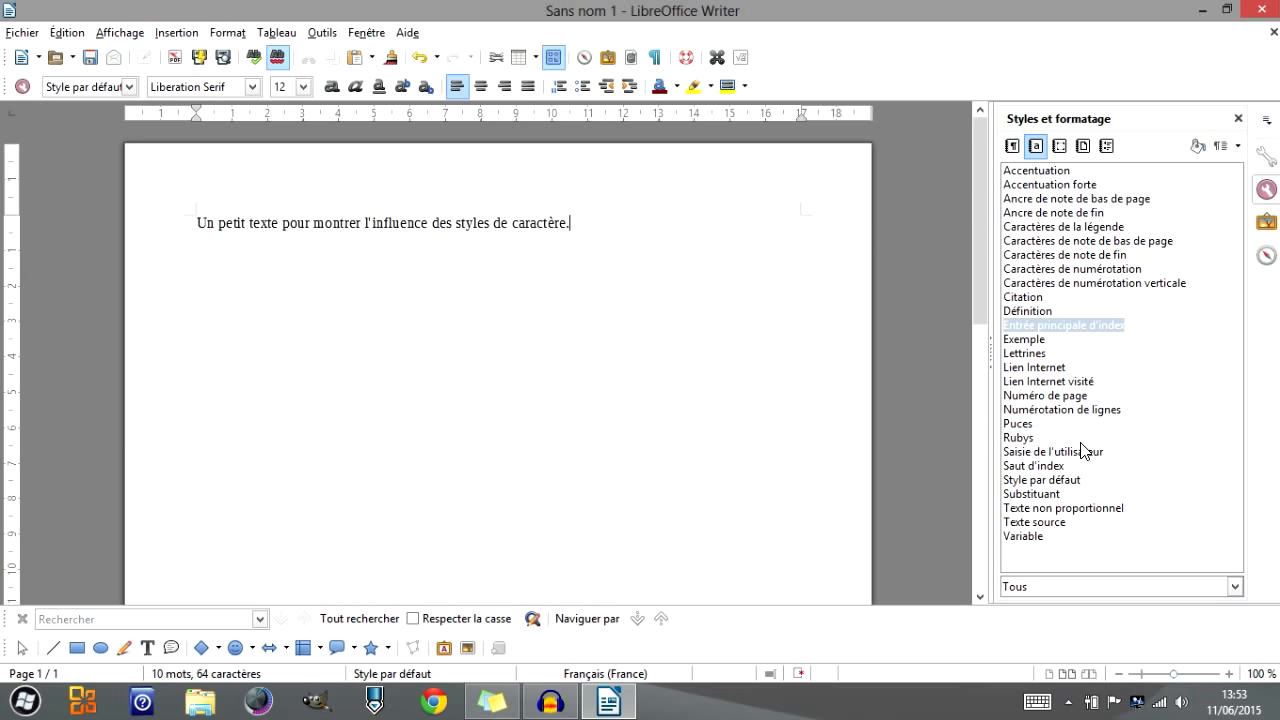
# Open the Lettrines character style for modification and examine its general settings and the parent styles it can inherit from
pyautogui.click(1038, 353)
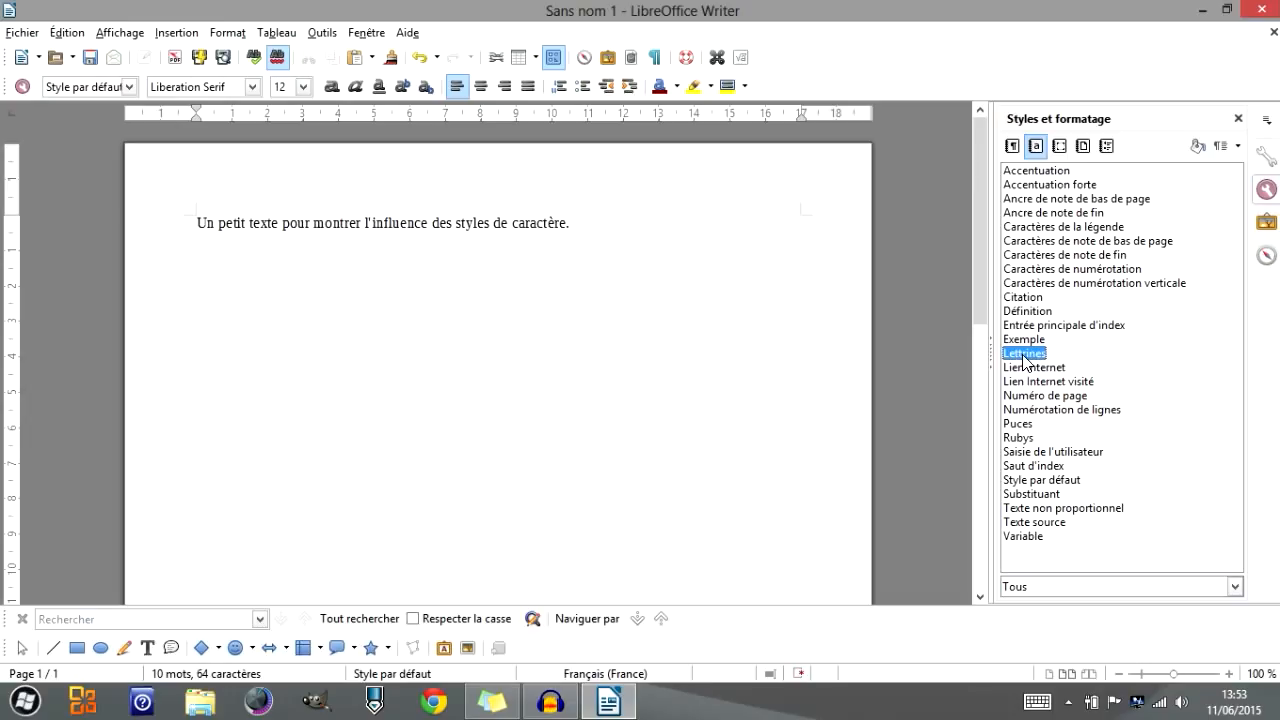
pyautogui.rightClick(1024, 362)
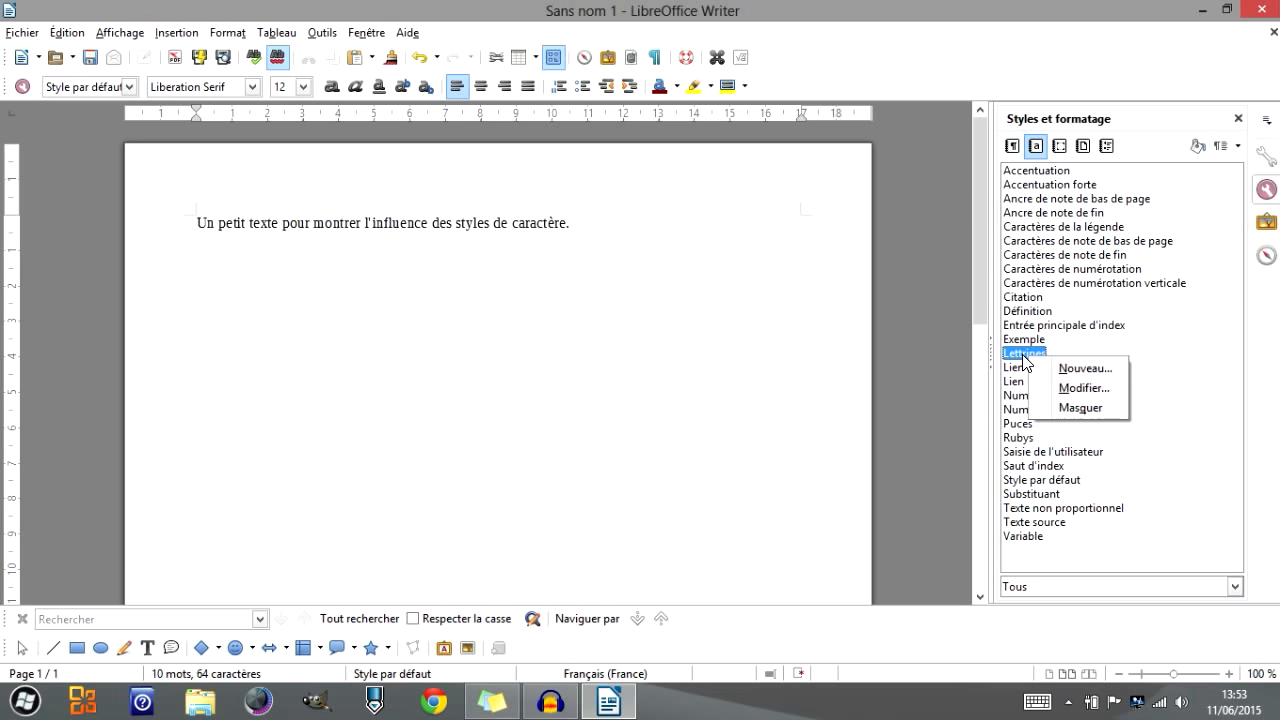
pyautogui.click(1086, 389)
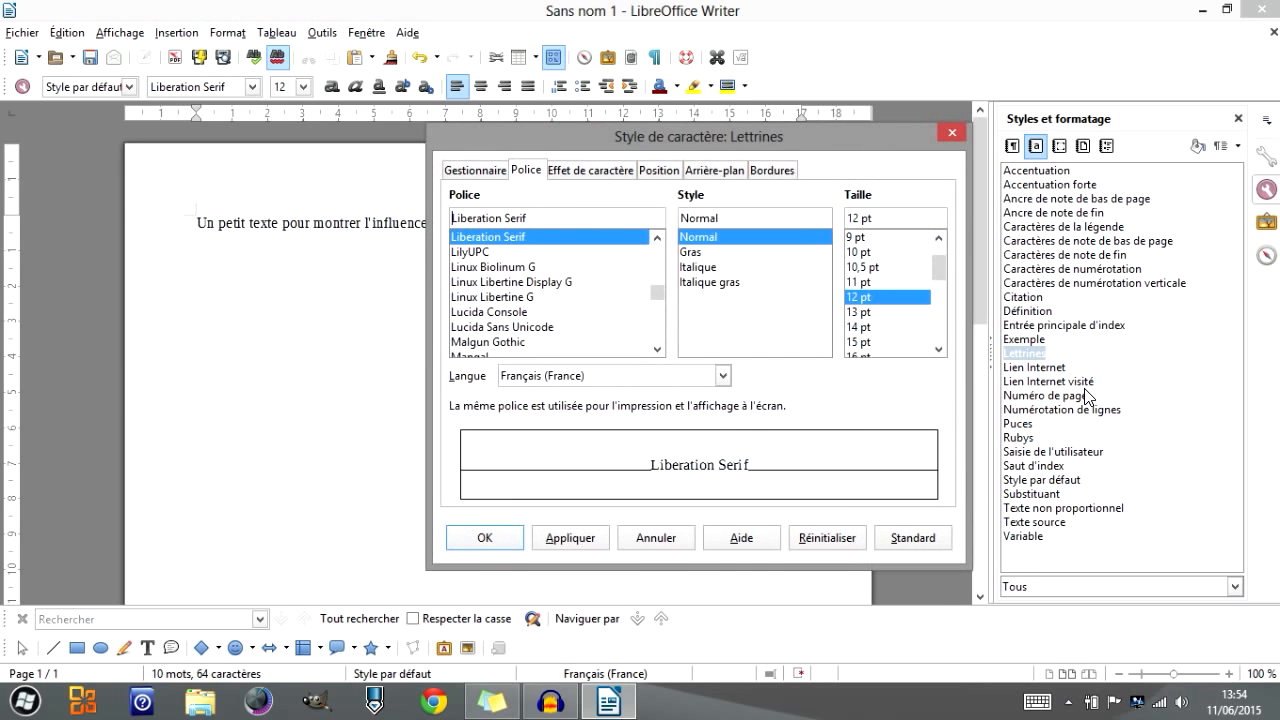
pyautogui.click(477, 171)
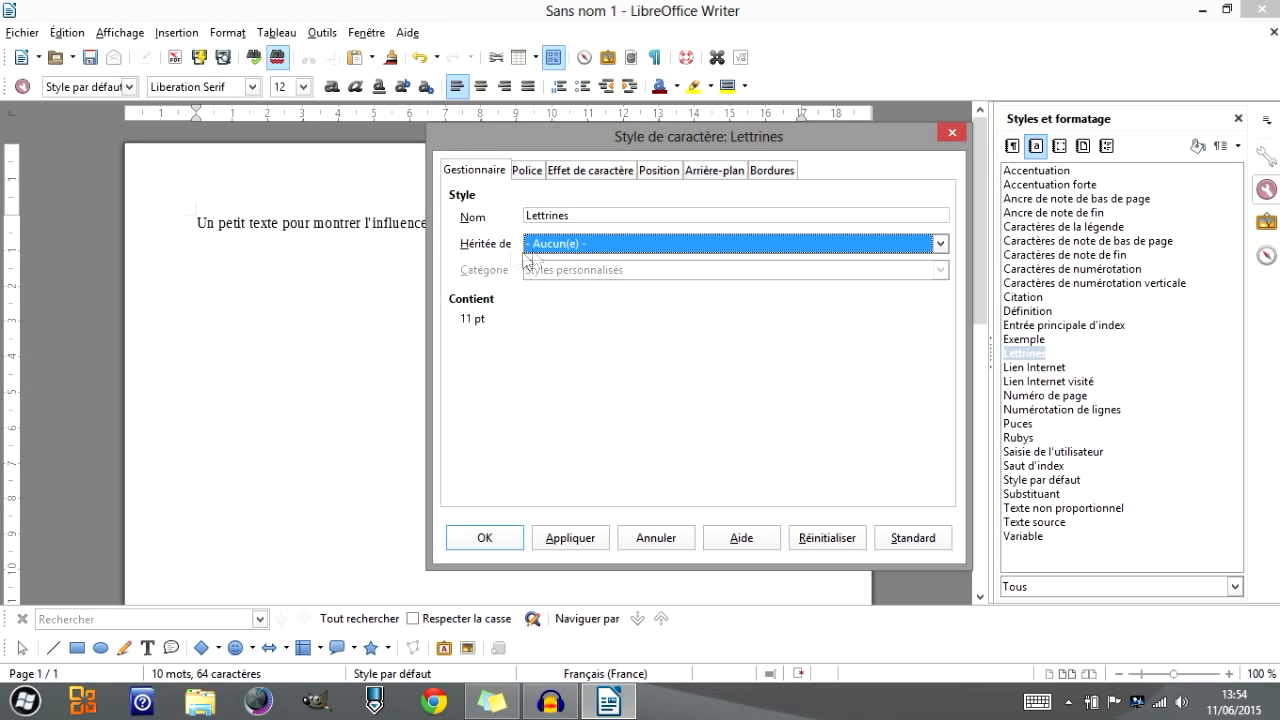
pyautogui.click(572, 244)
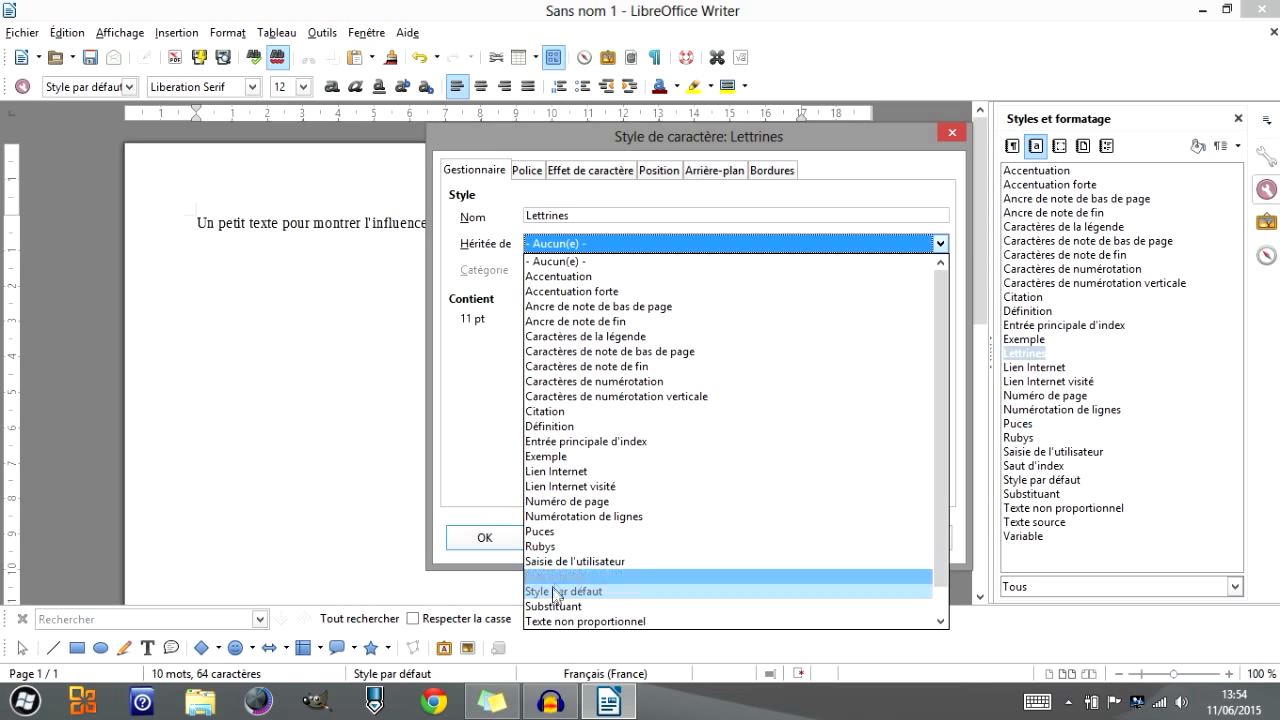
pyautogui.click(490, 402)
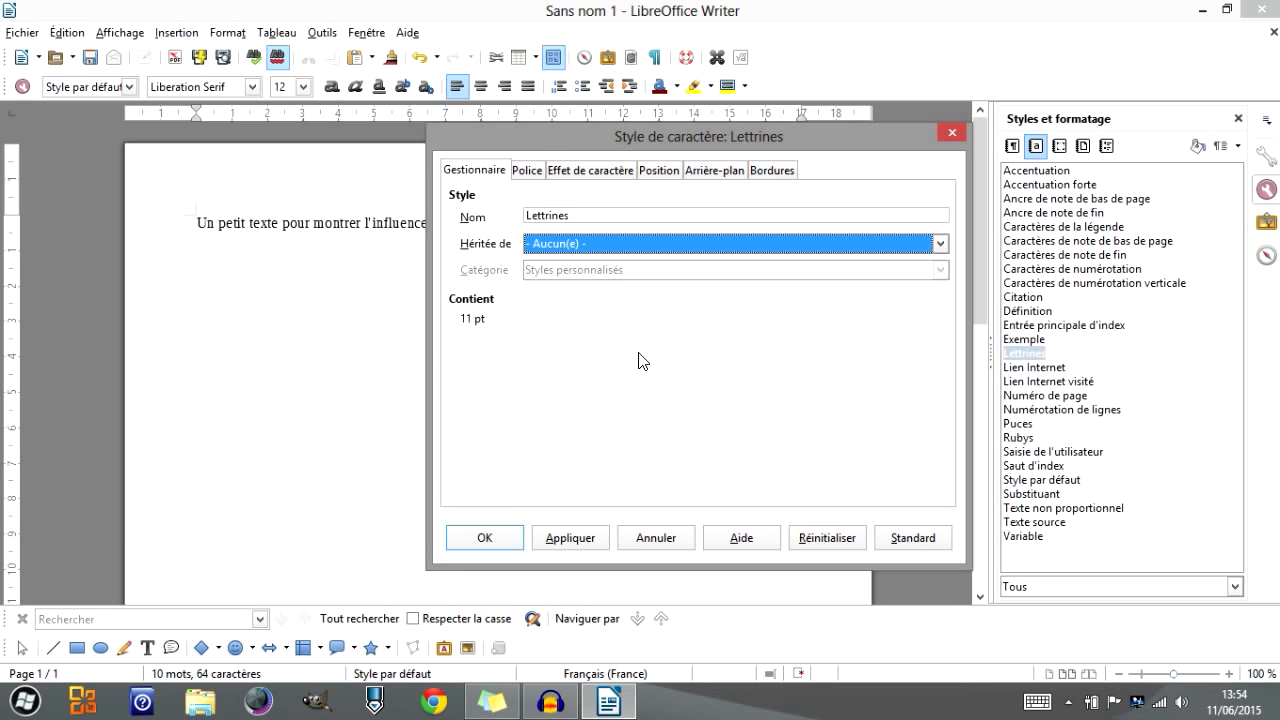
# Review the Lettrines style's font, character effect, position, background and border settings, and close its dialog
pyautogui.click(528, 170)
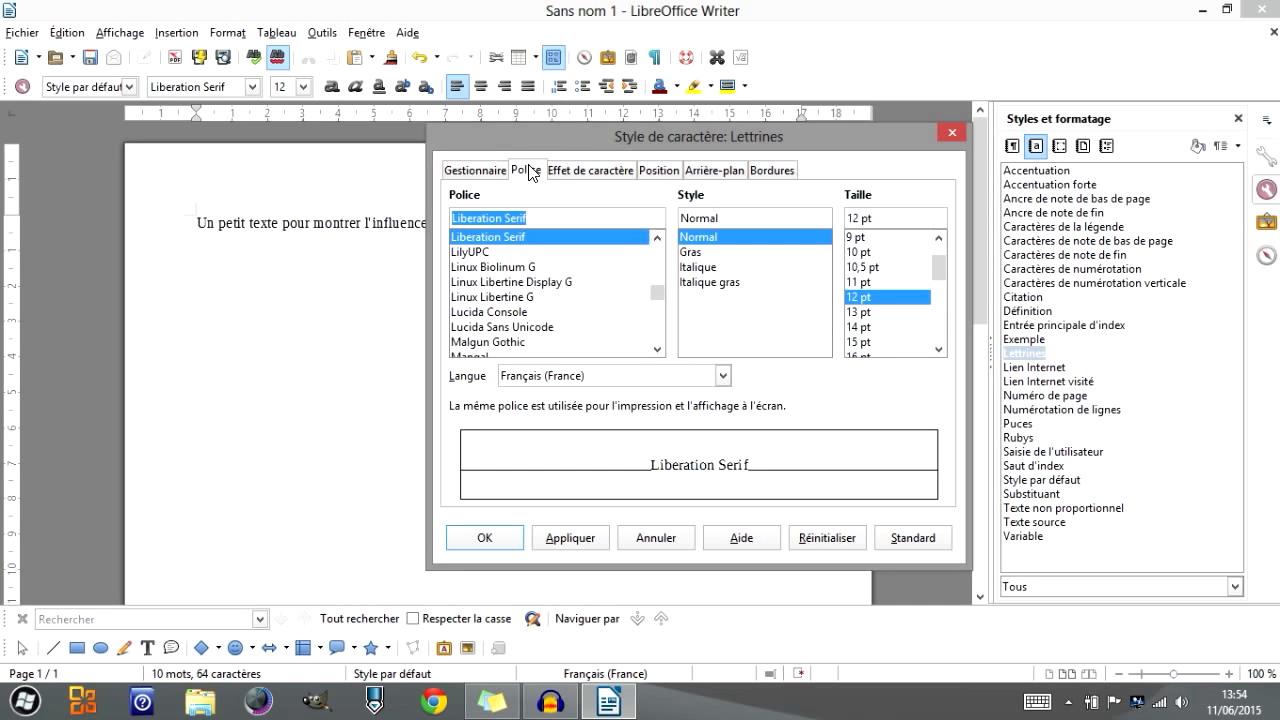
pyautogui.click(612, 176)
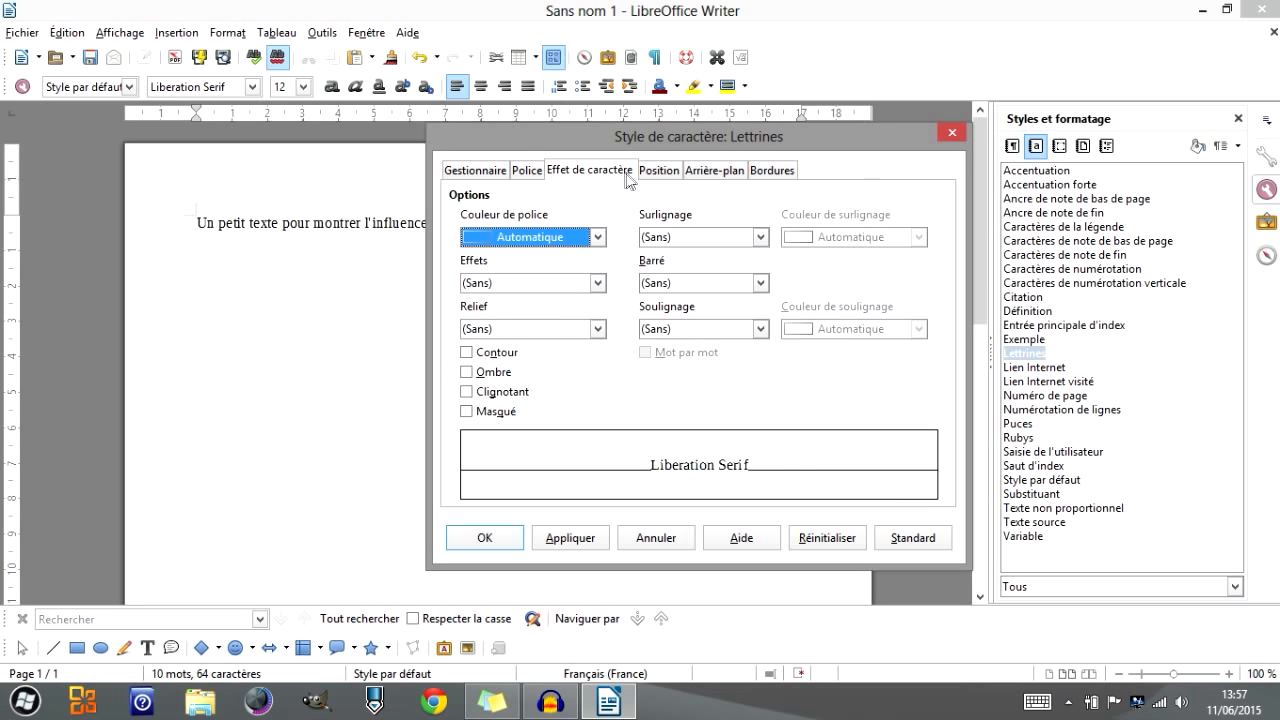
pyautogui.click(657, 171)
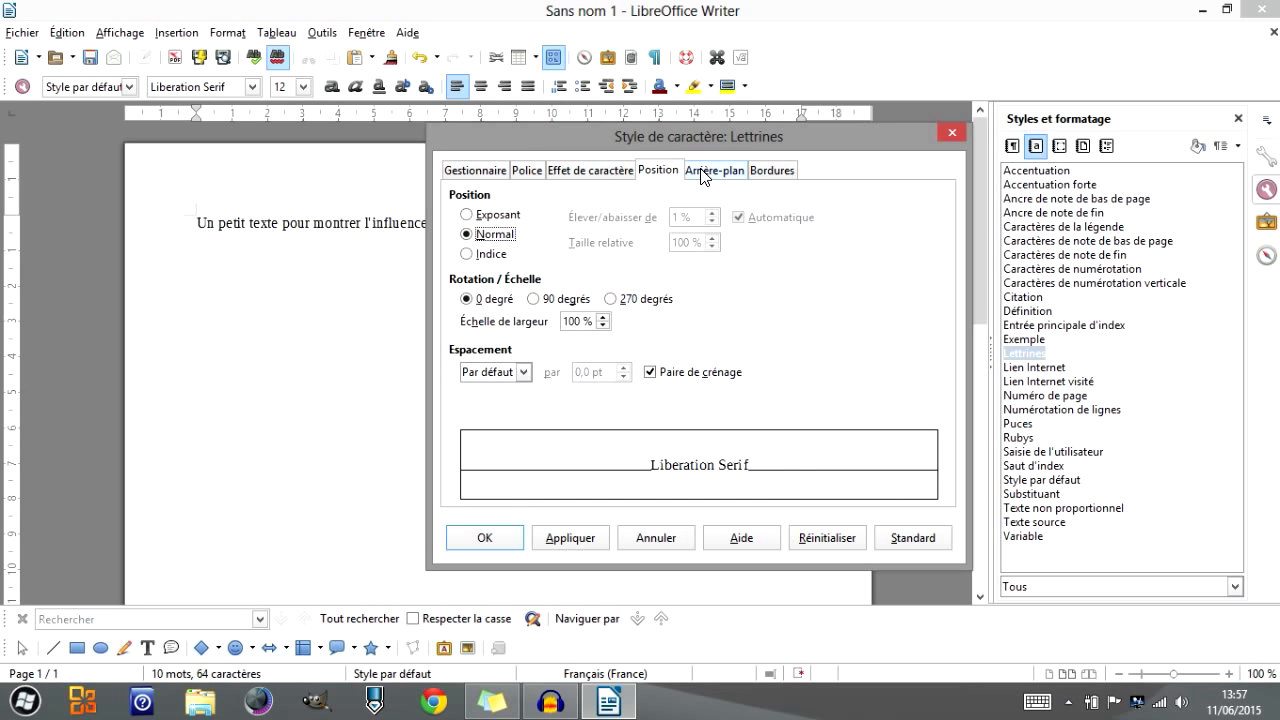
pyautogui.click(703, 172)
pyautogui.click(770, 170)
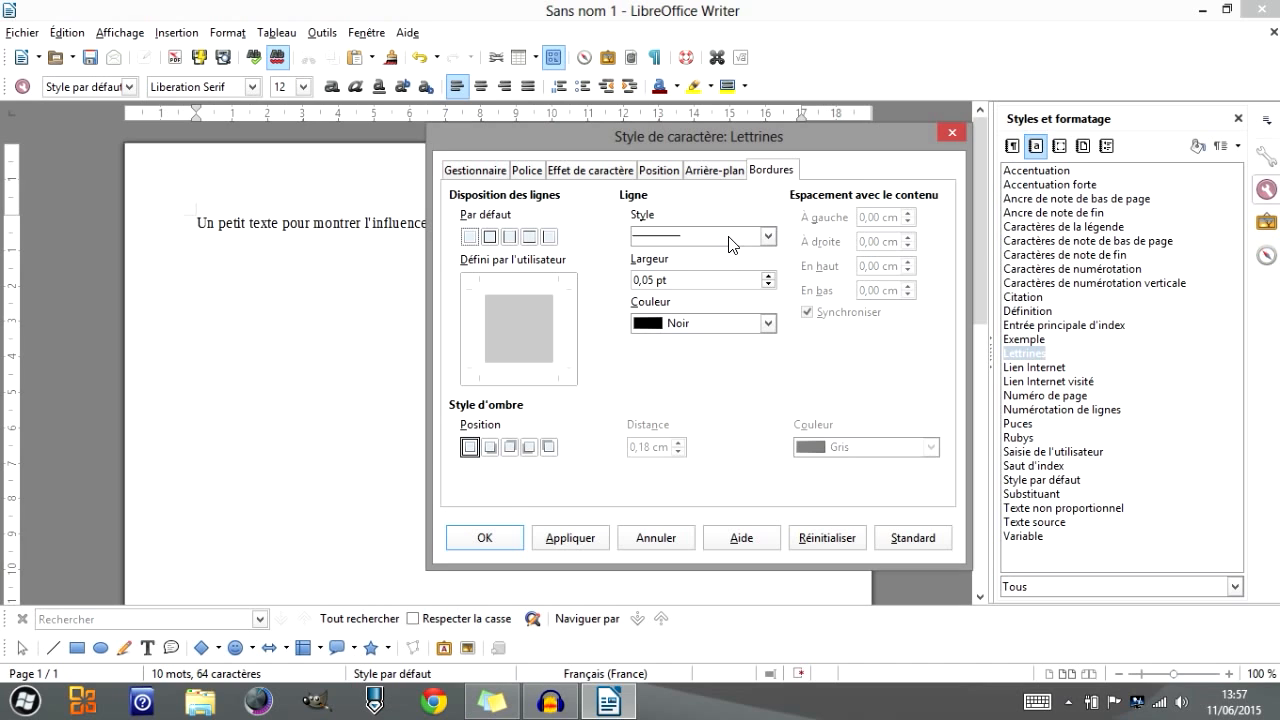
pyautogui.click(711, 170)
pyautogui.click(645, 174)
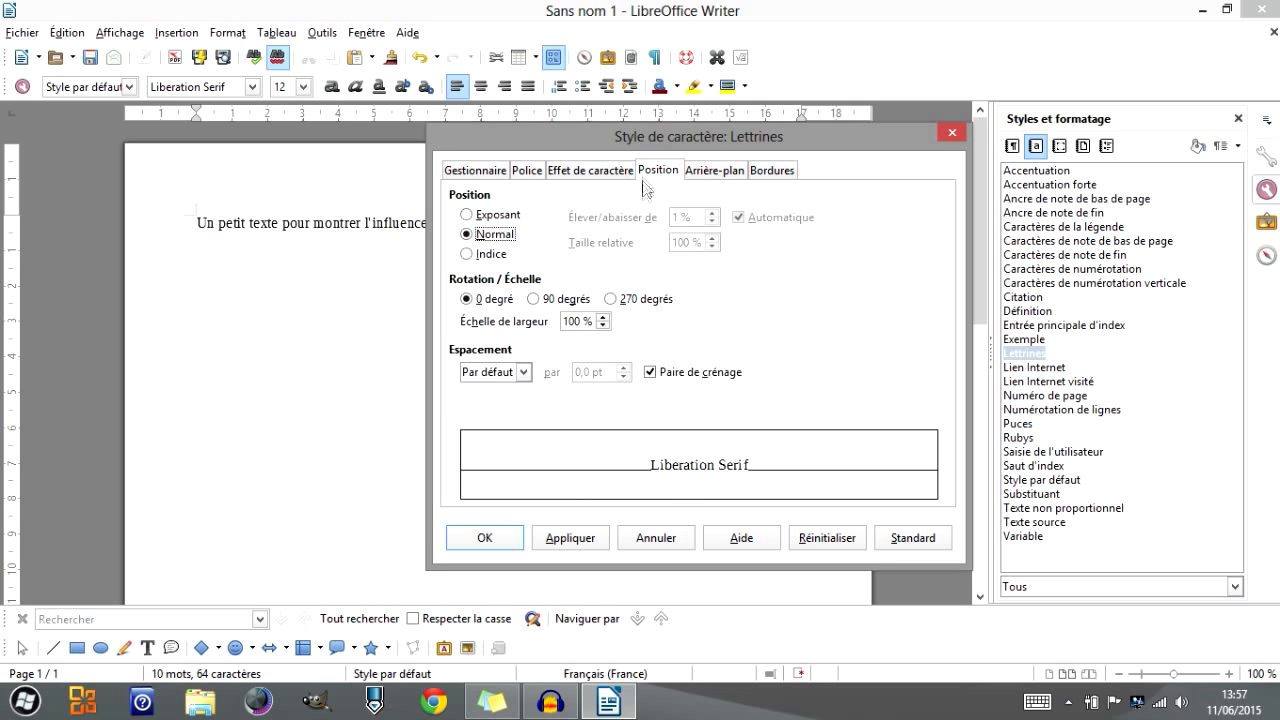
pyautogui.click(600, 172)
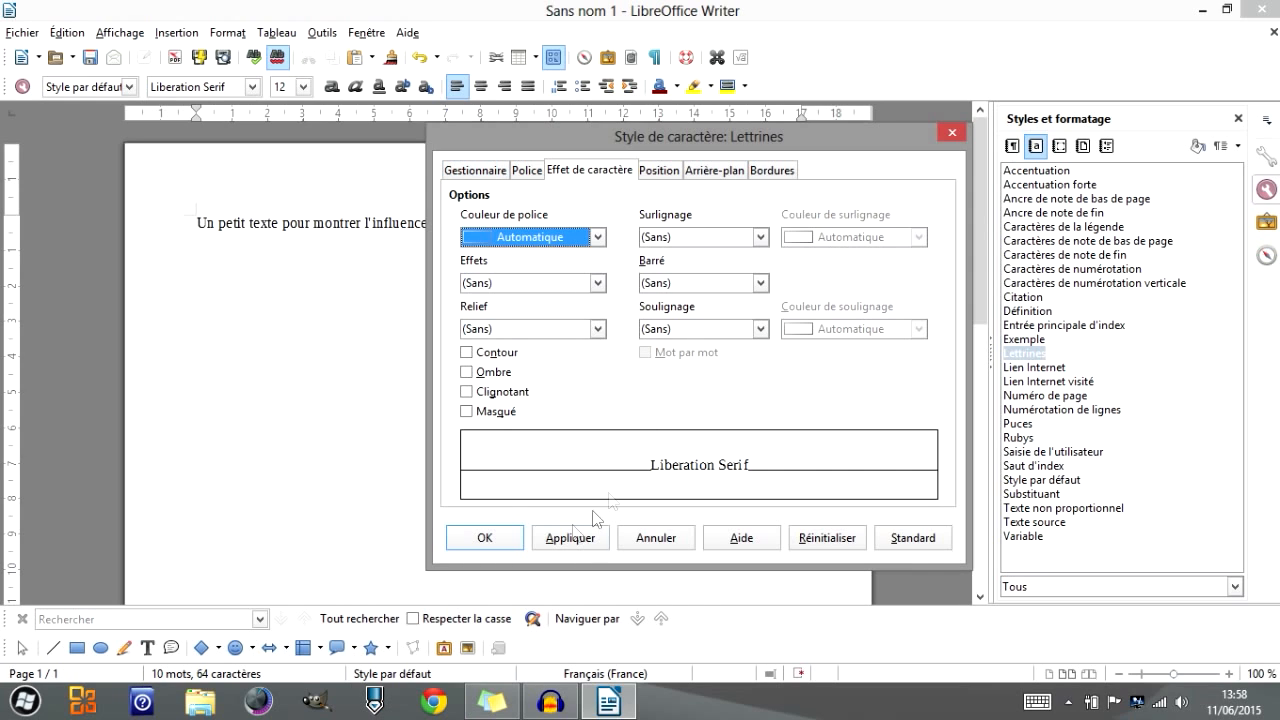
pyautogui.click(485, 539)
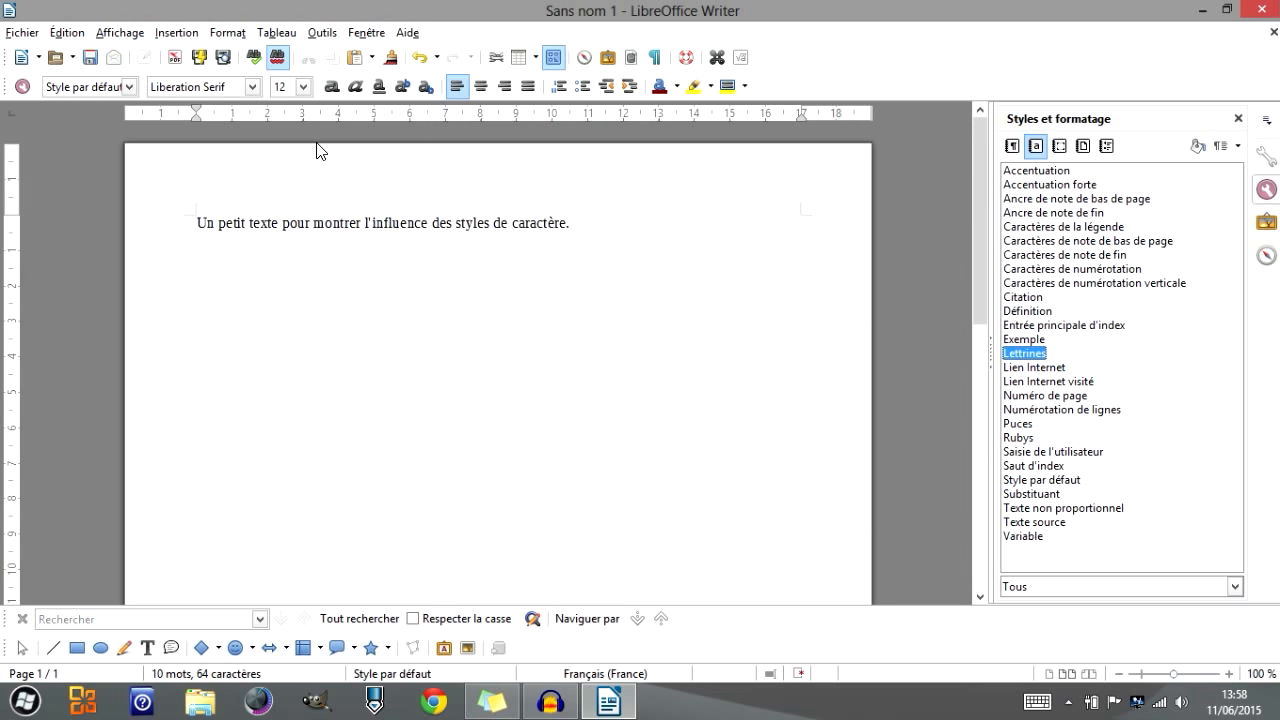
# Apply the Lien Internet character style to the words "pour montrer" and deselect them
pyautogui.moveTo(281, 222); pyautogui.dragTo(362, 222)
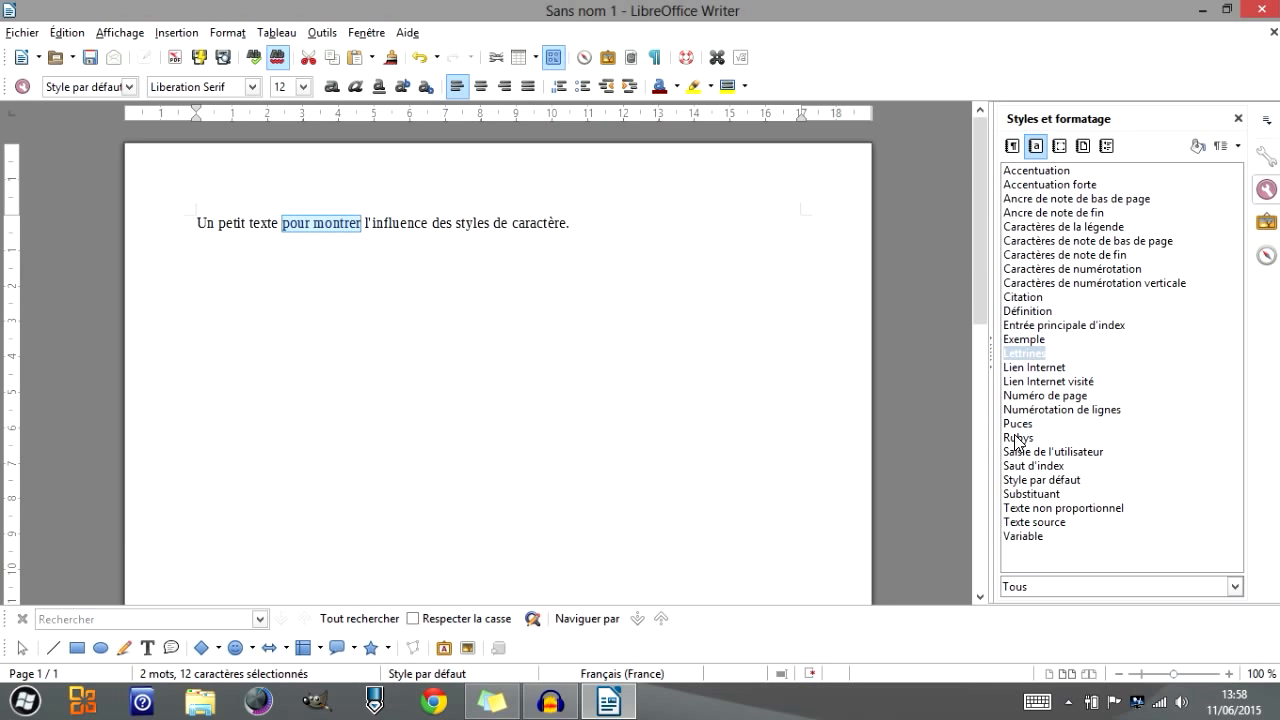
pyautogui.click(1023, 369)
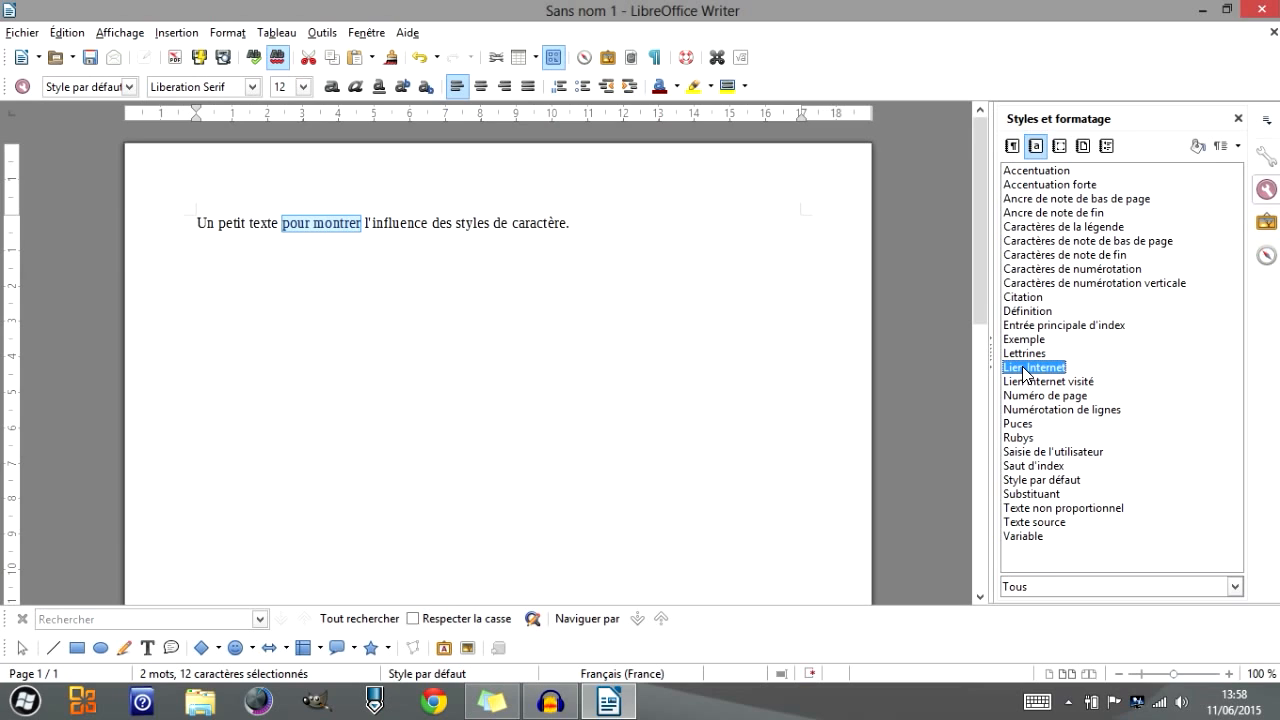
pyautogui.doubleClick(1024, 369)
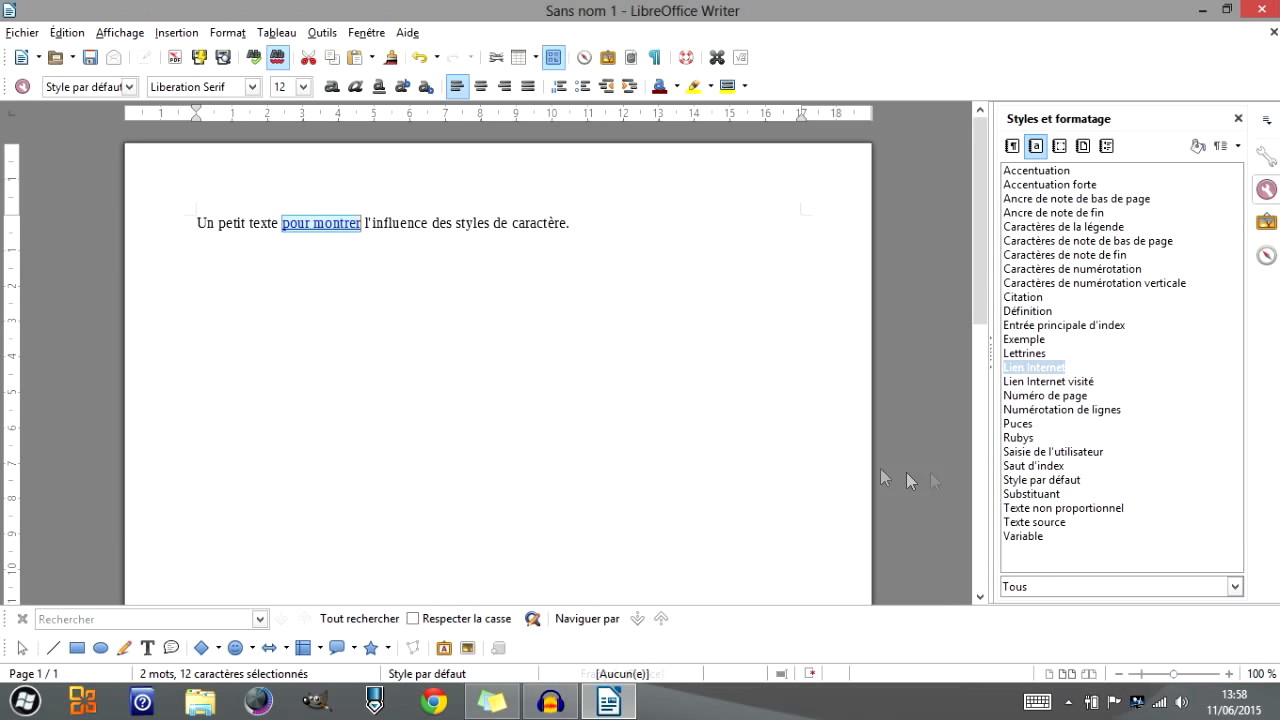
pyautogui.click(406, 222)
pyautogui.moveTo(279, 222); pyautogui.dragTo(368, 222)
pyautogui.click(368, 222)
pyautogui.moveTo(282, 222); pyautogui.dragTo(363, 222)
pyautogui.click(242, 224)
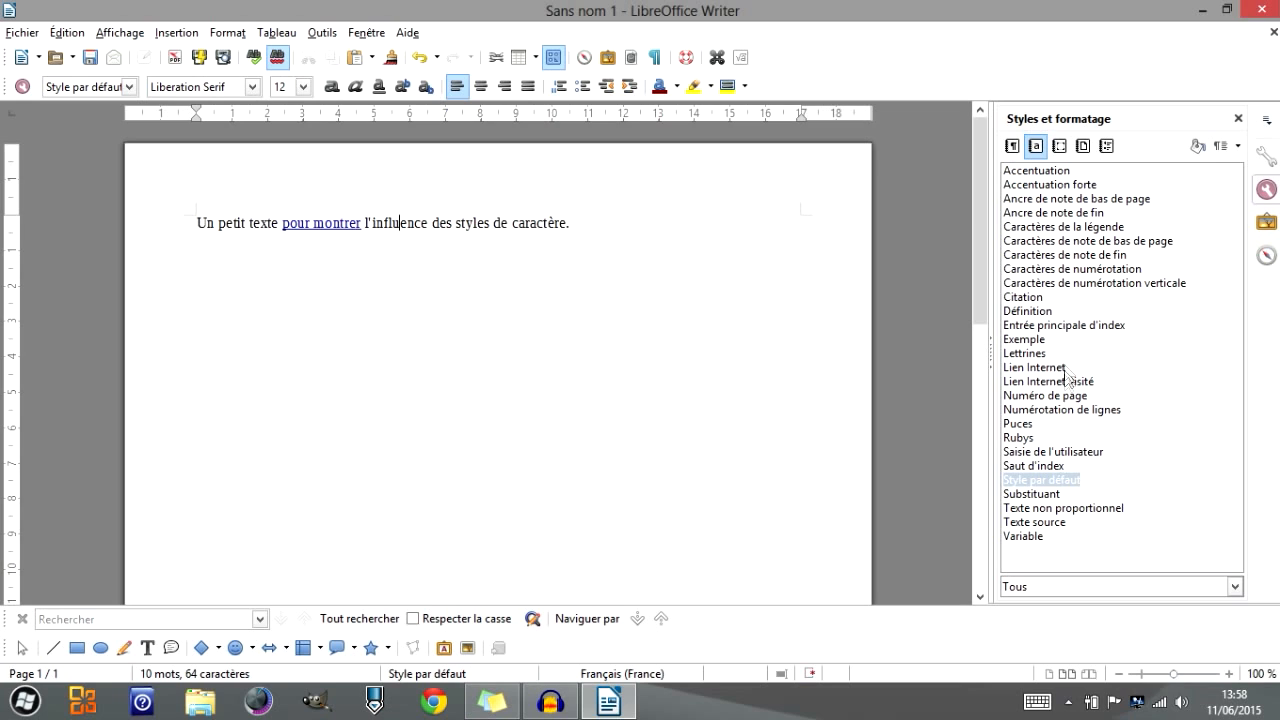
# List the page styles and look for the page formatting command offered for the document
pyautogui.click(1079, 148)
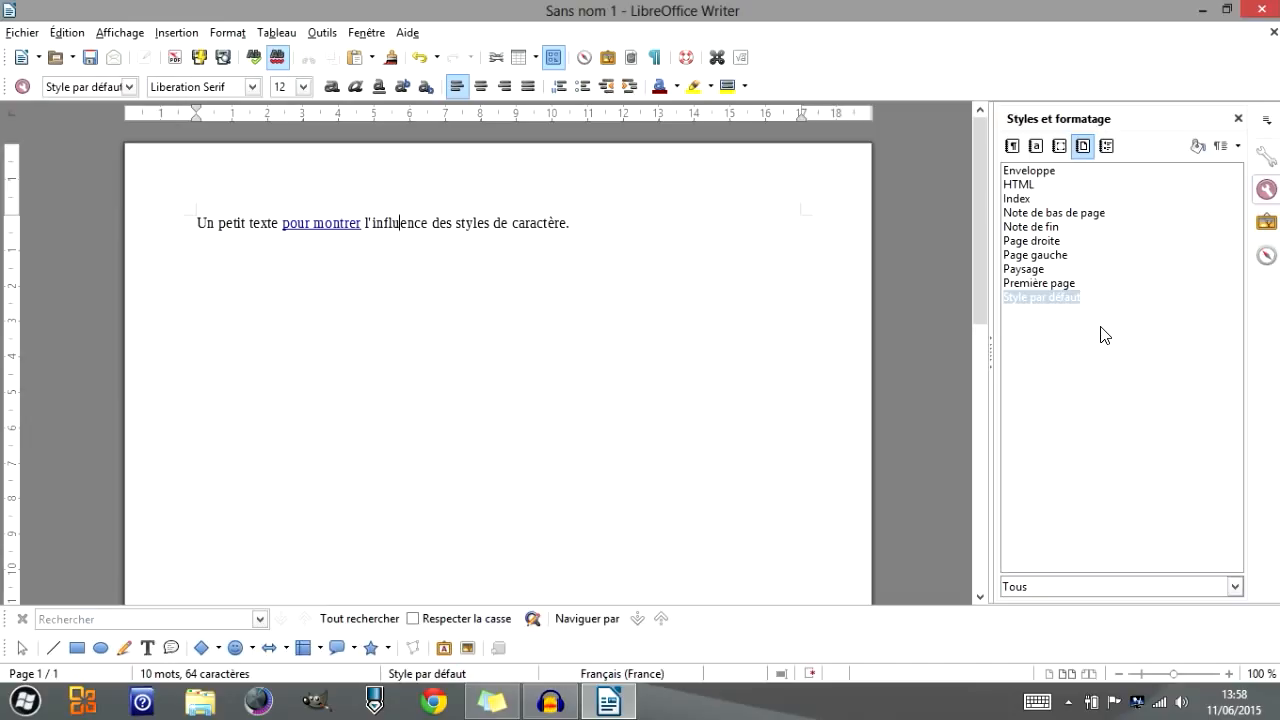
pyautogui.rightClick(538, 284)
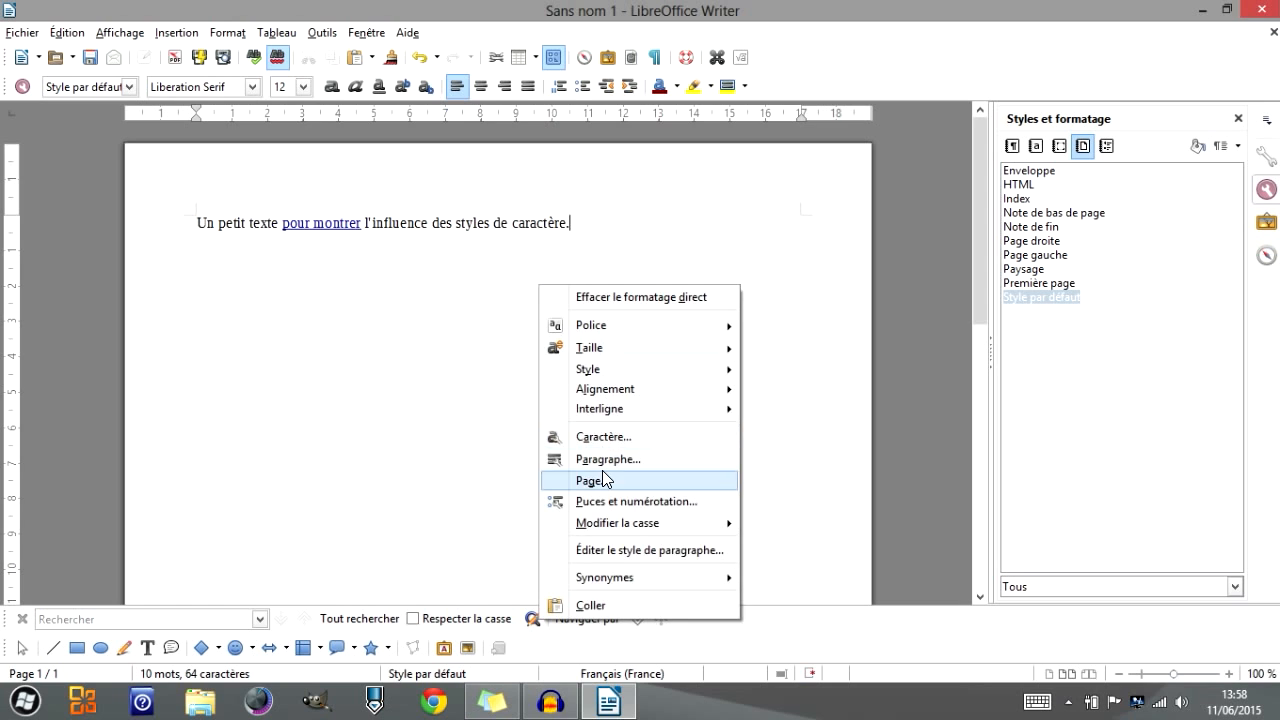
pyautogui.click(457, 363)
pyautogui.click(228, 33)
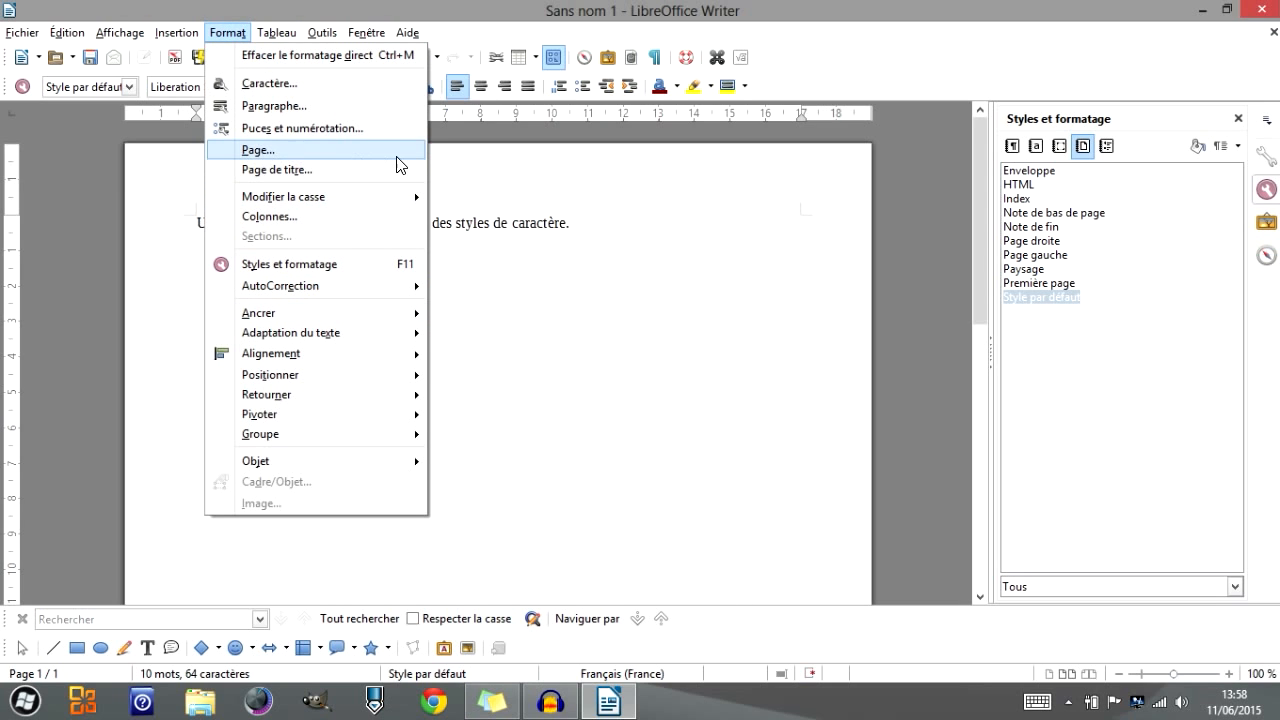
pyautogui.click(543, 314)
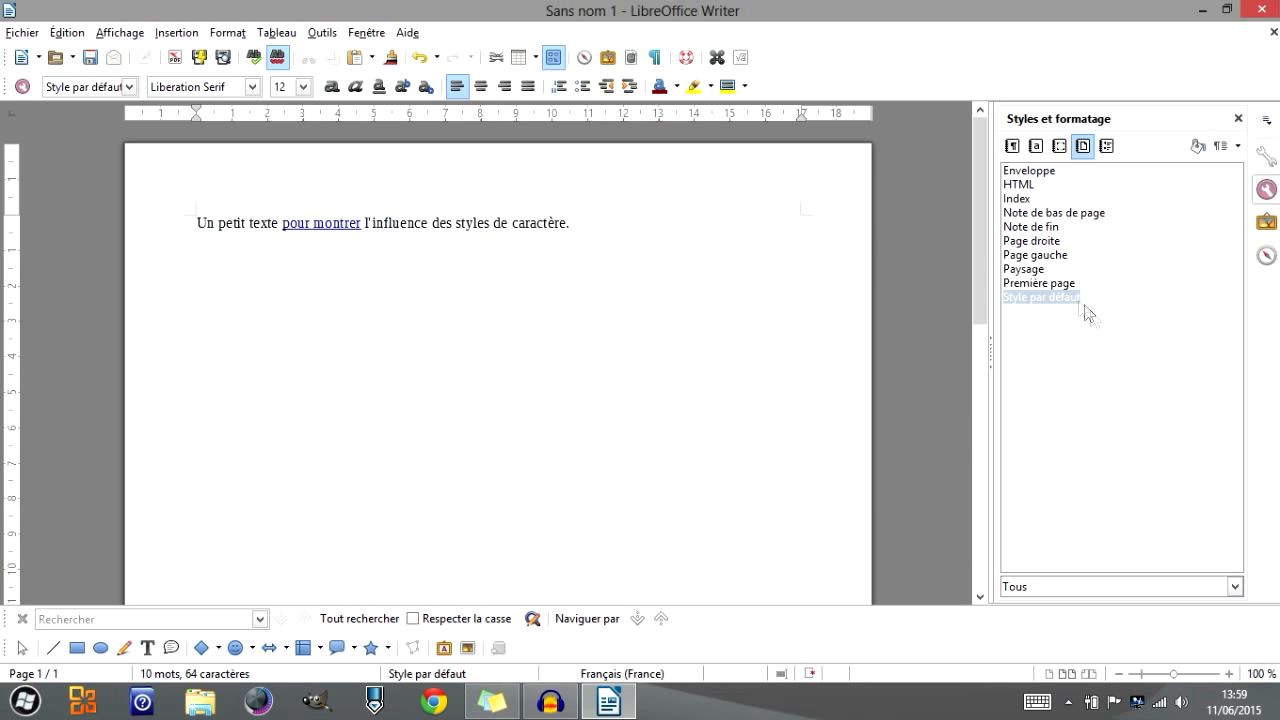
pyautogui.click(1056, 299)
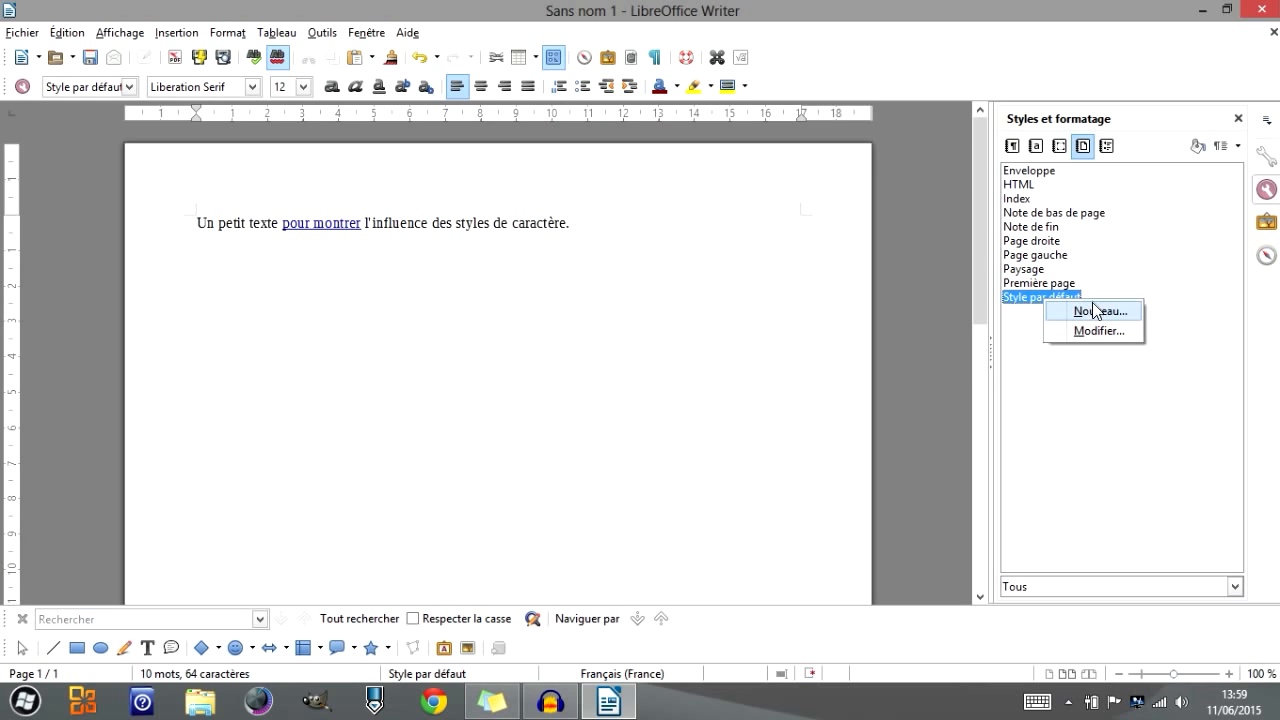
pyautogui.click(1018, 335)
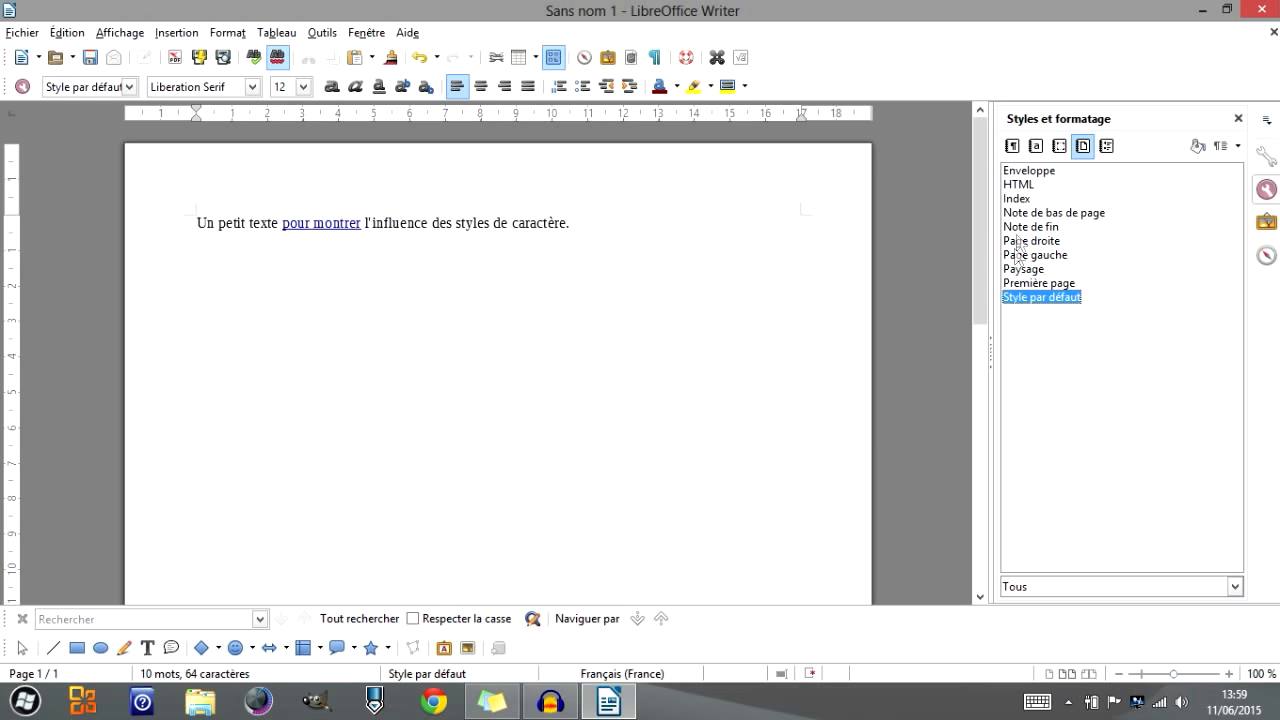
pyautogui.click(548, 354)
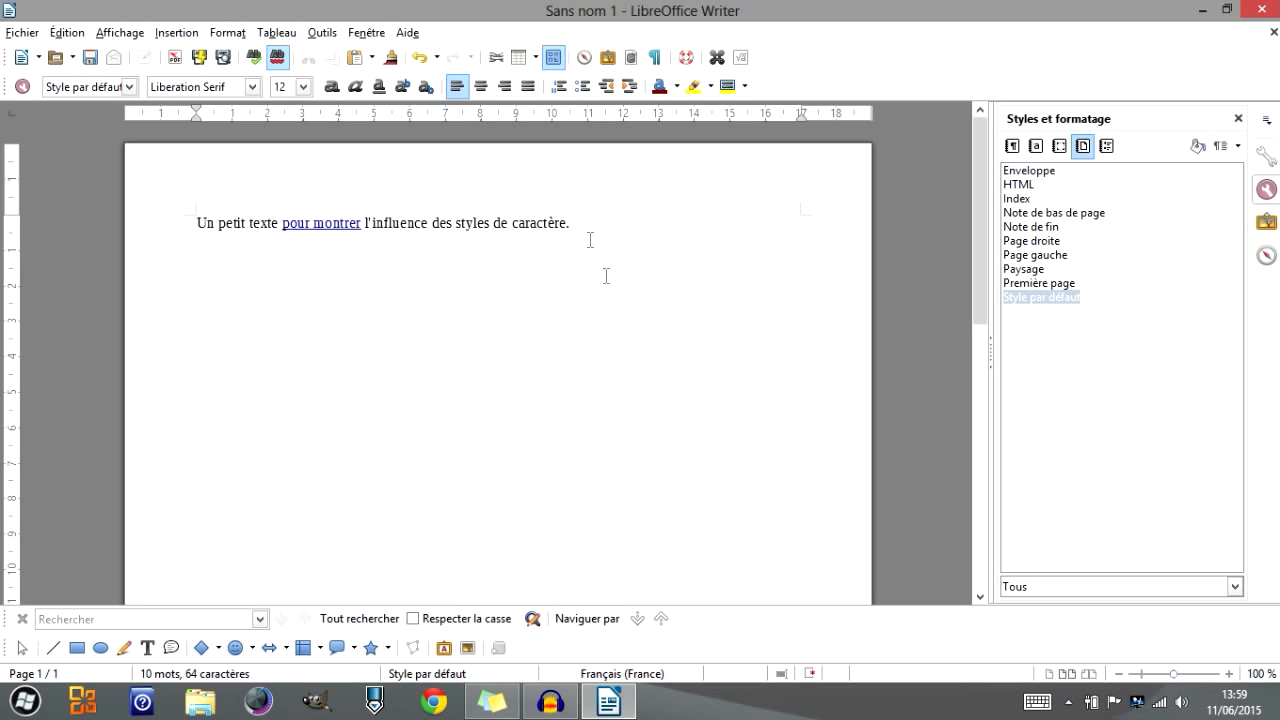
# Open the Style par défaut page style for modification, examine its name and following style, and close it without changes
pyautogui.click(1033, 300)
pyautogui.rightClick(1031, 299)
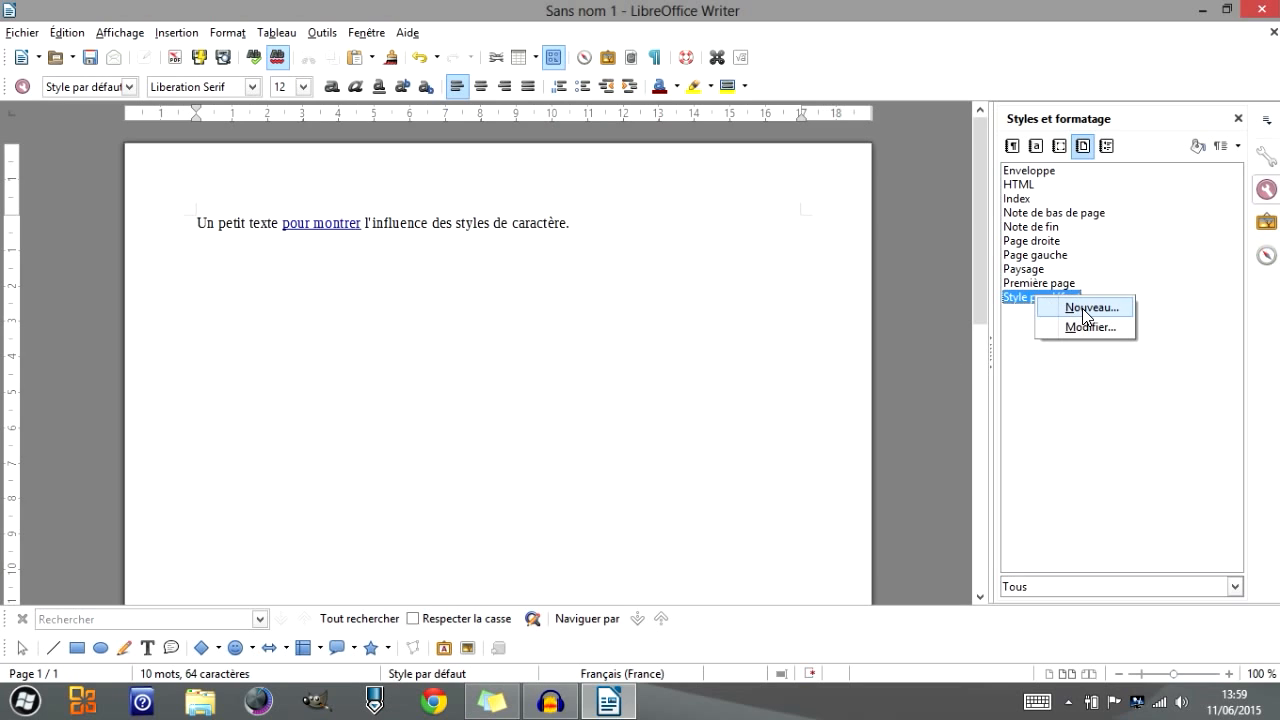
pyautogui.click(1080, 327)
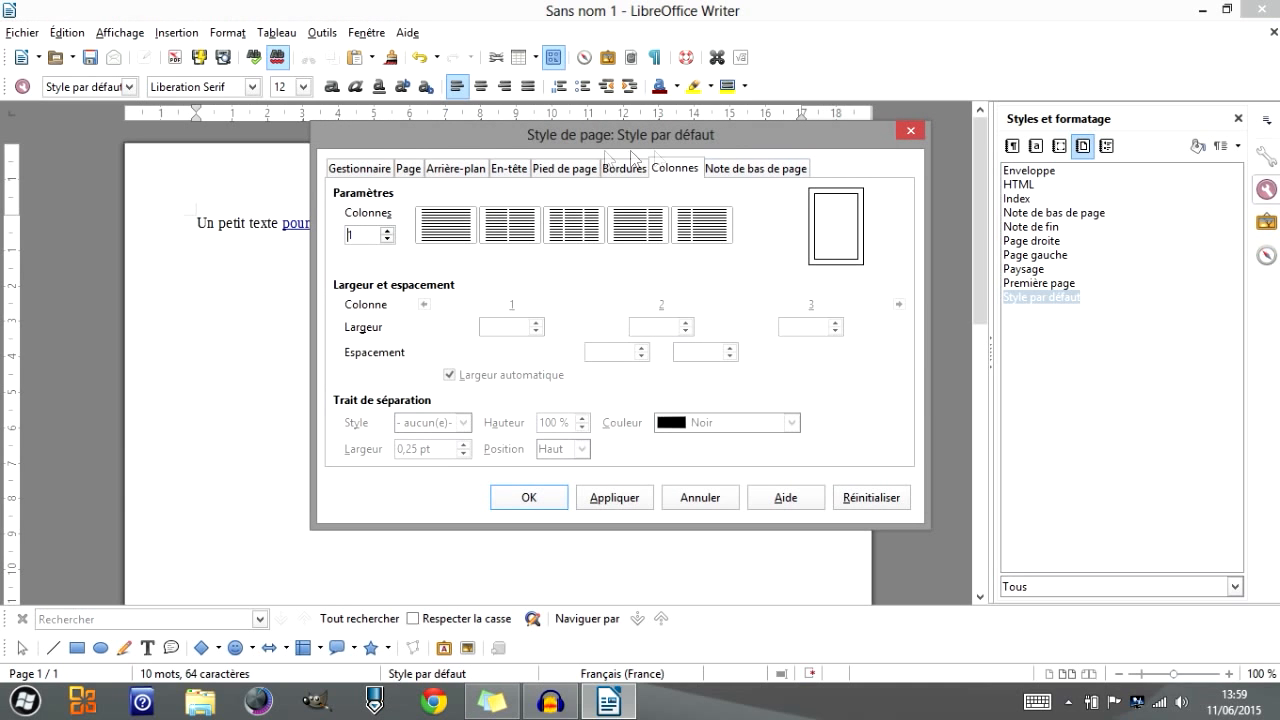
pyautogui.click(357, 170)
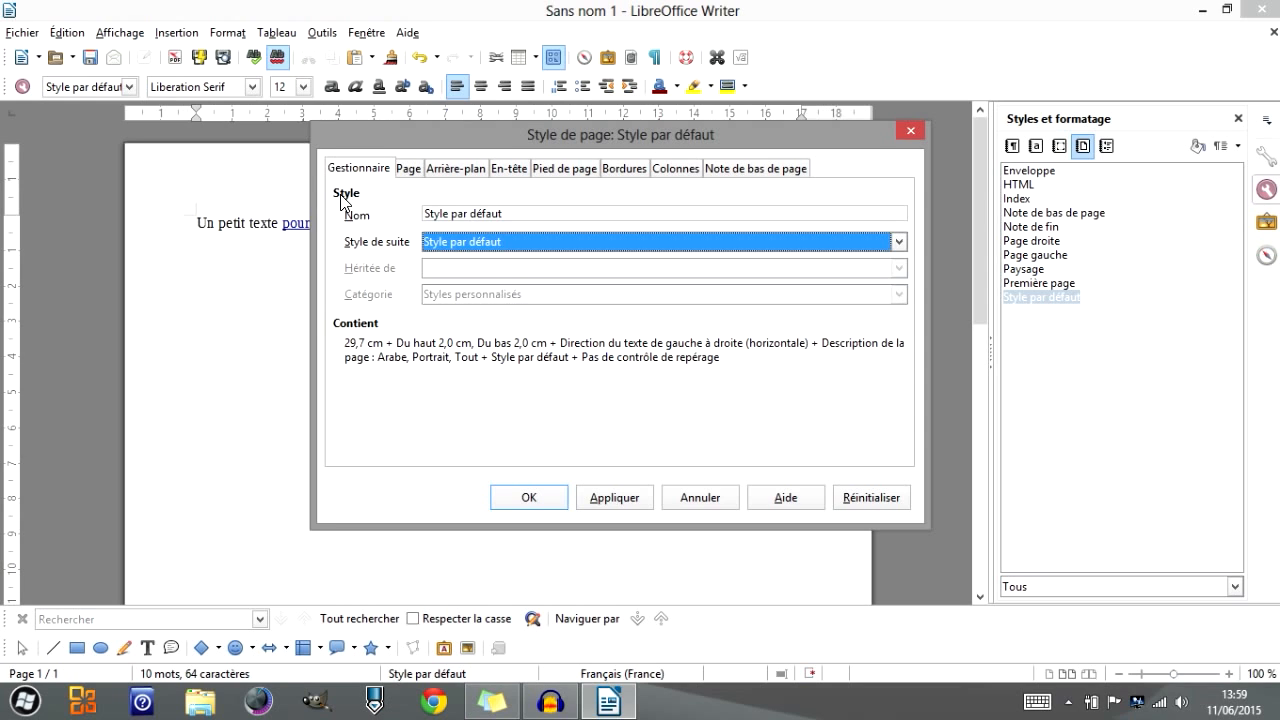
pyautogui.moveTo(514, 215); pyautogui.dragTo(394, 212)
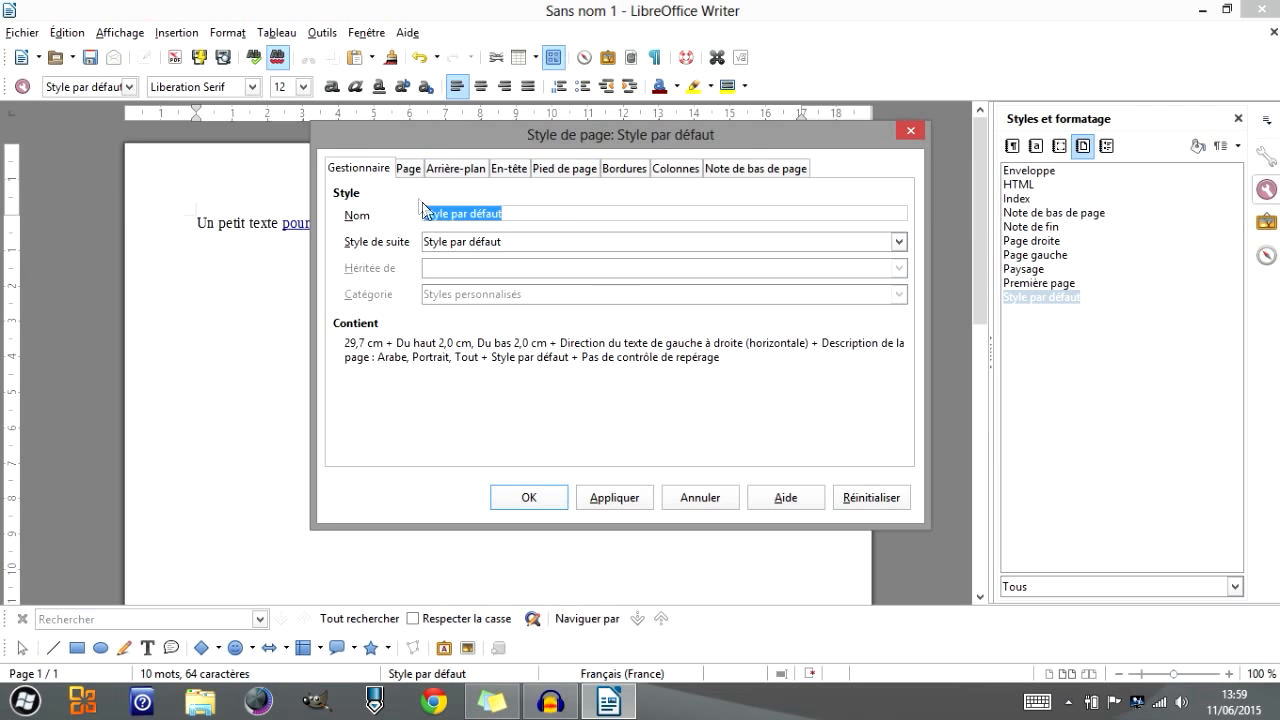
pyautogui.click(909, 131)
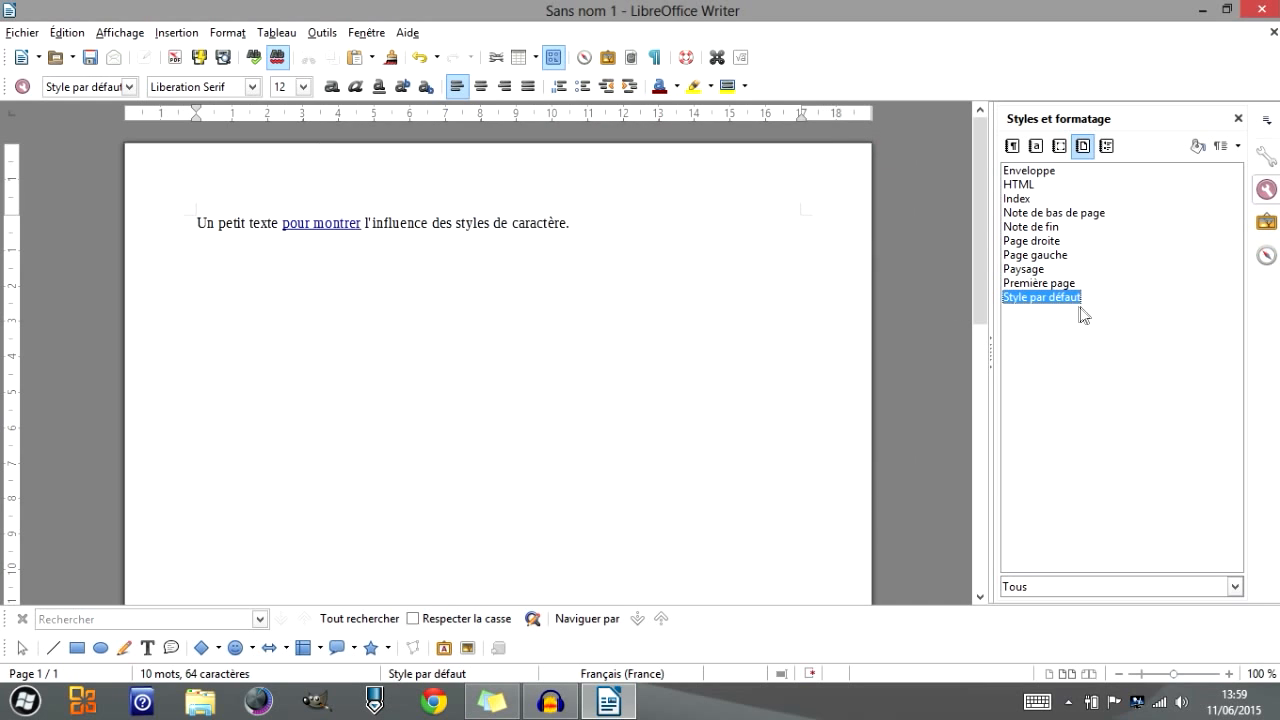
# Open the Page droite page style for modification, check its following style, and close it without changes
pyautogui.rightClick(1047, 242)
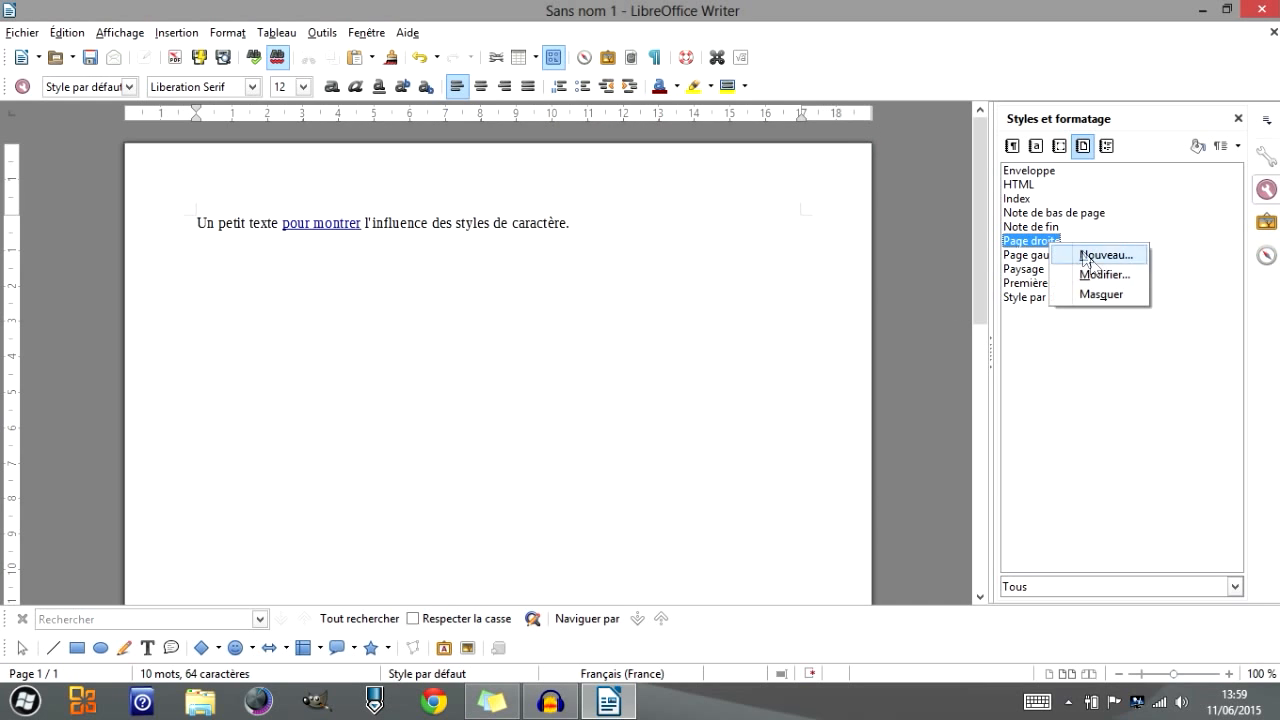
pyautogui.click(1093, 276)
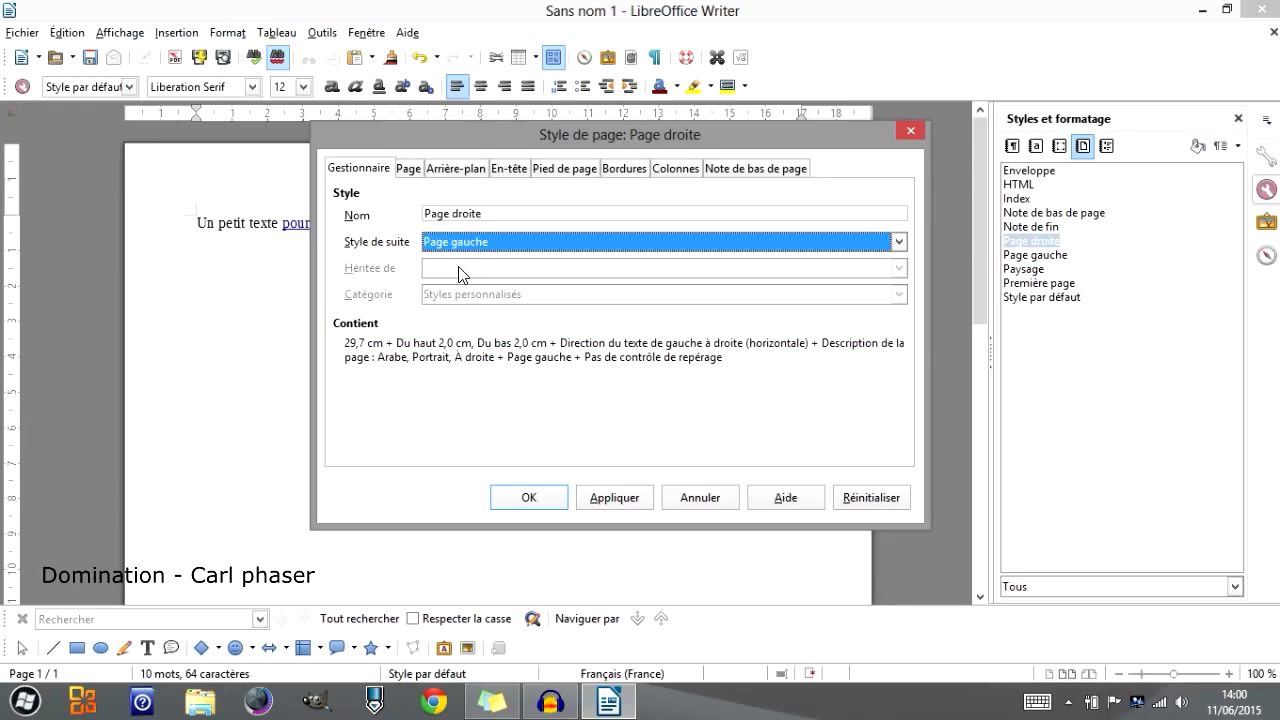
pyautogui.click(910, 130)
pyautogui.rightClick(1020, 299)
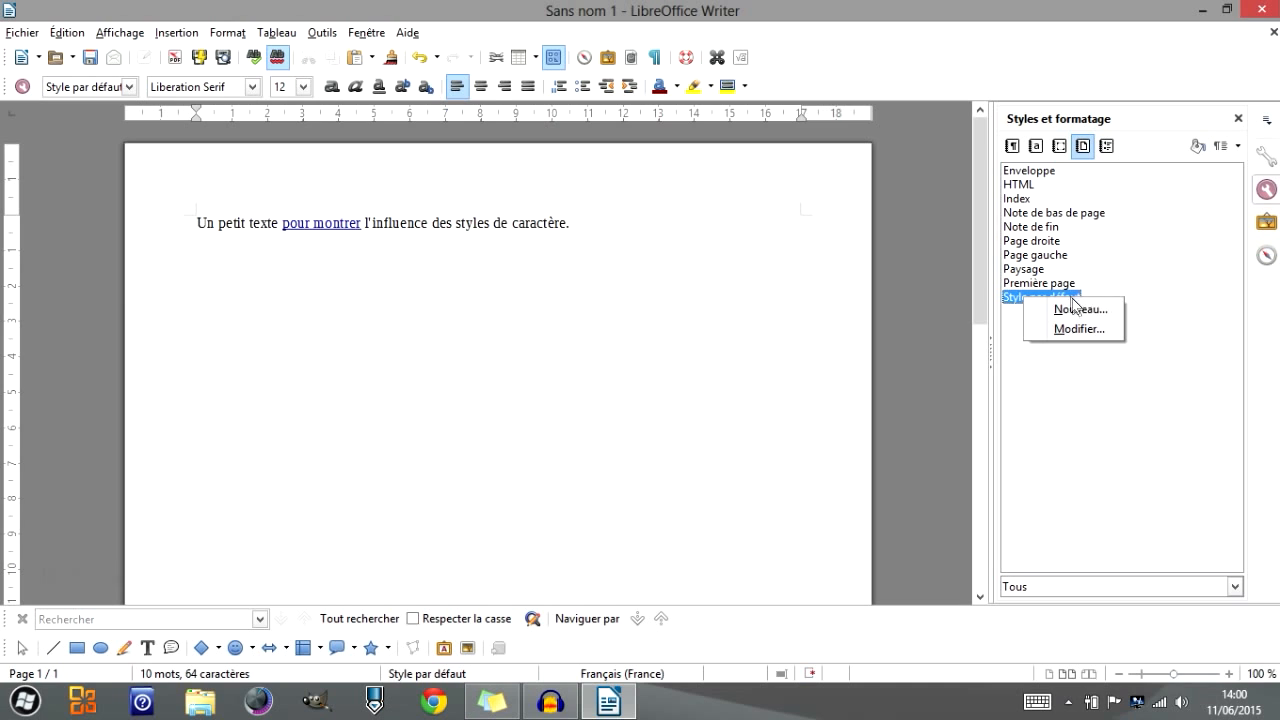
pyautogui.click(1072, 310)
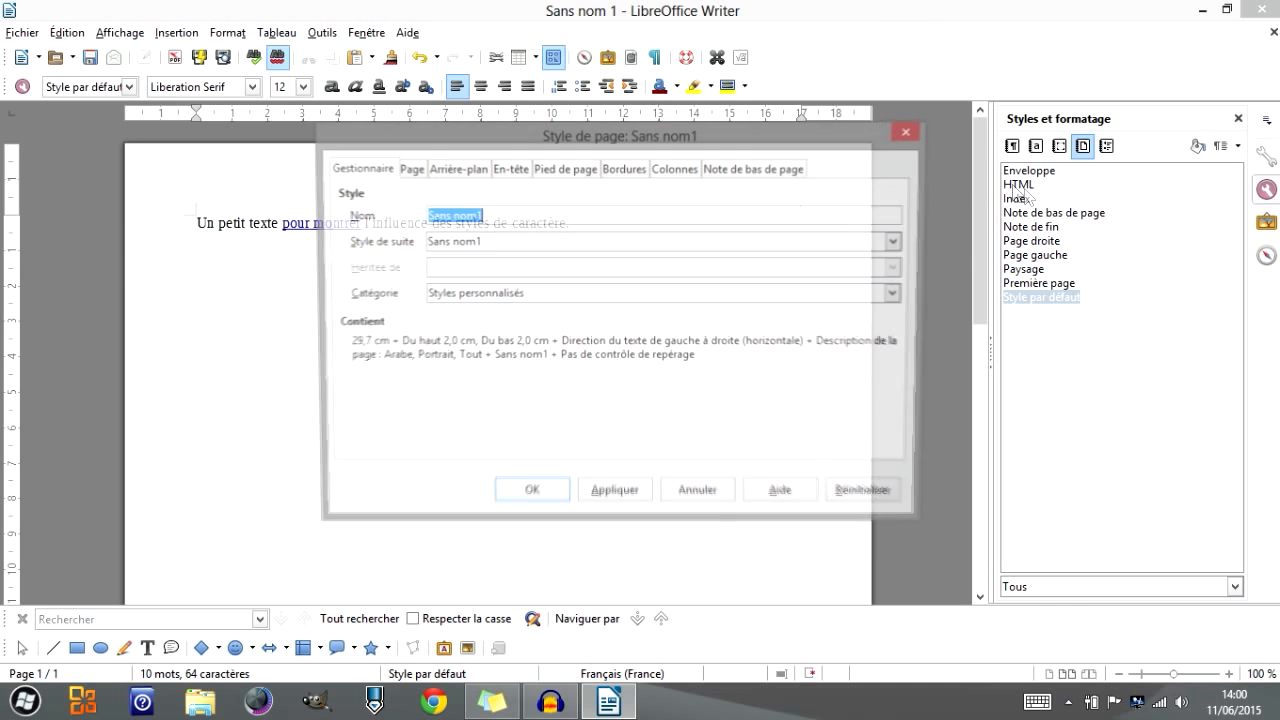
pyautogui.click(914, 138)
# Open the Style par défaut page style for modification and show its paper format, margin and layout settings
pyautogui.rightClick(1048, 297)
pyautogui.click(1106, 330)
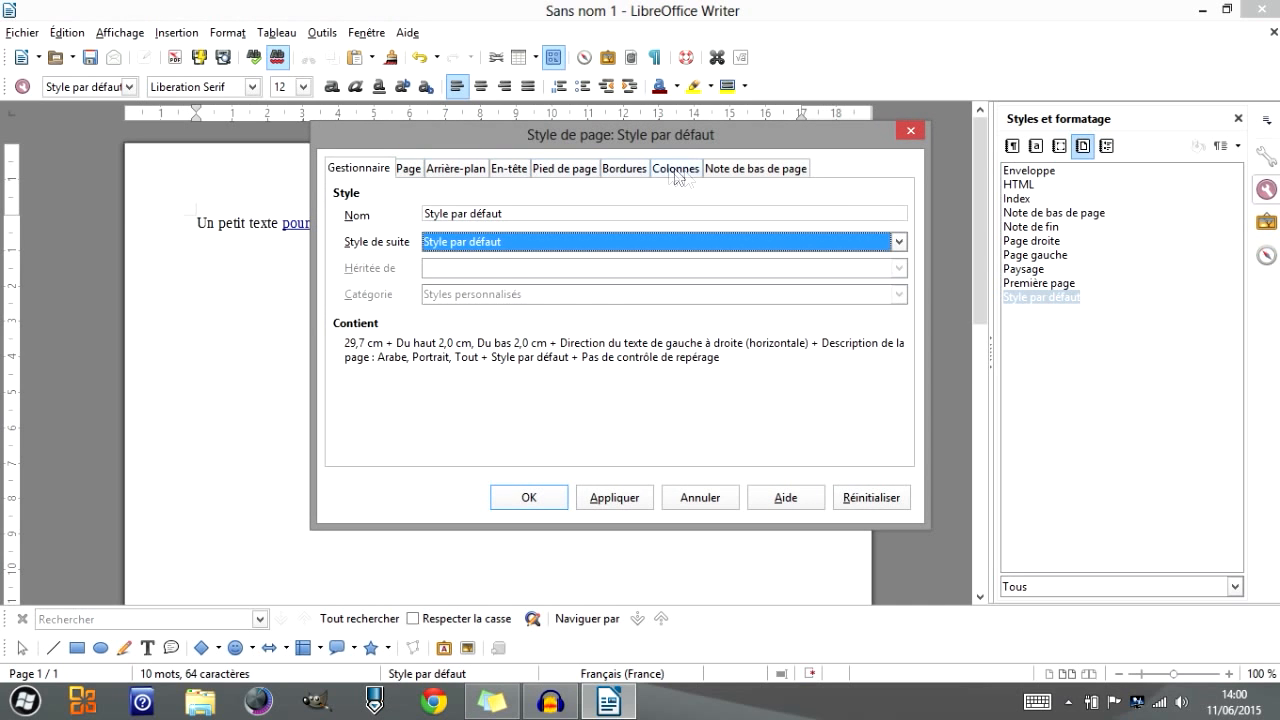
pyautogui.click(409, 170)
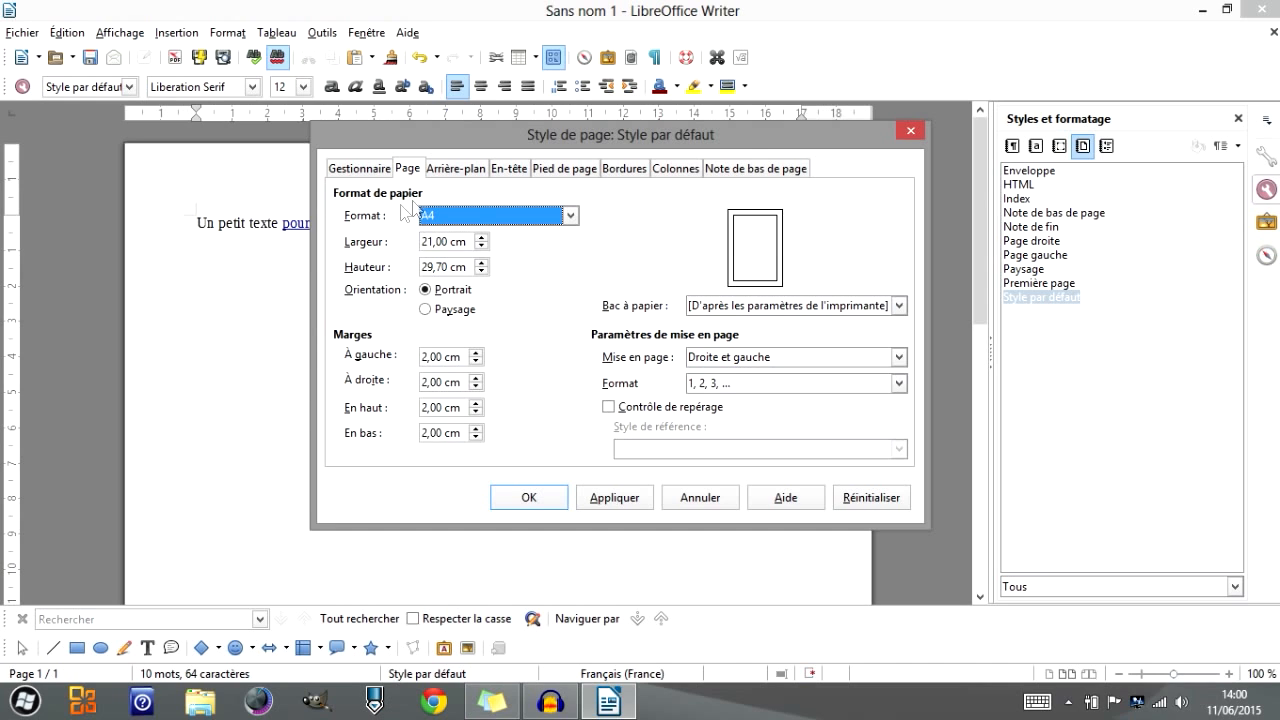
# Look through the available paper formats for the page style without choosing another one
pyautogui.click(571, 216)
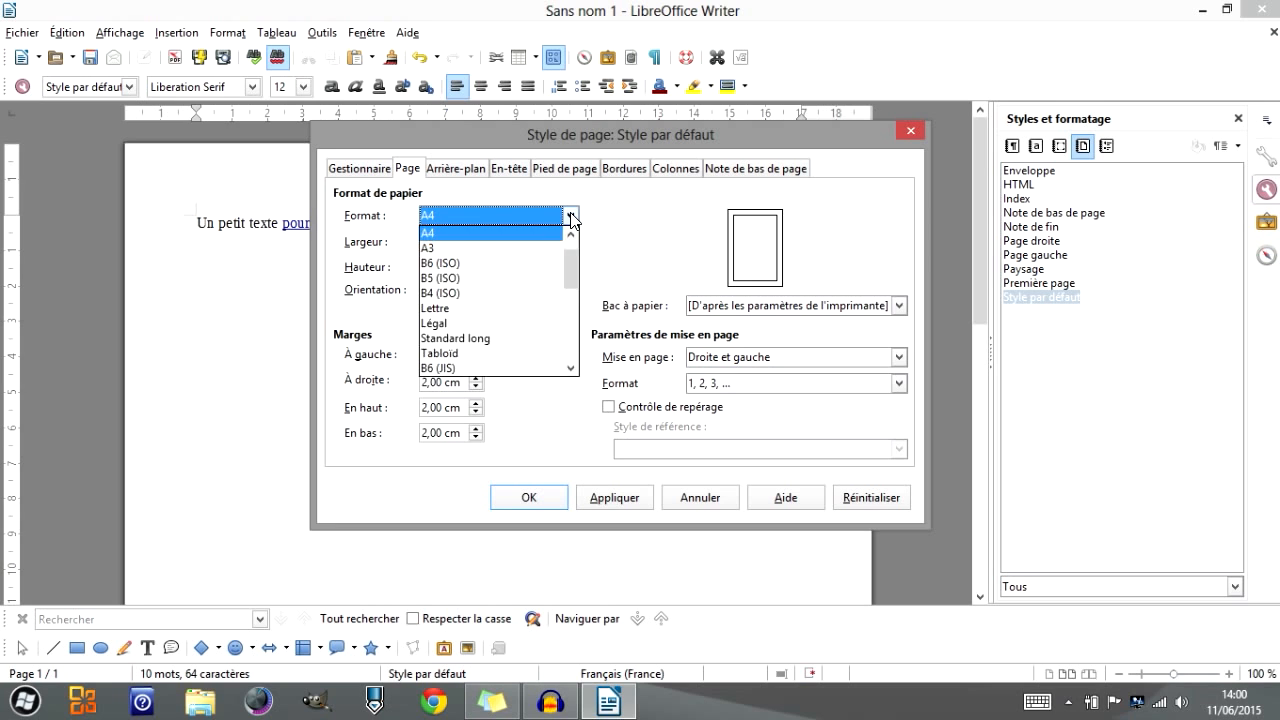
pyautogui.scroll(-5, 491, 255)
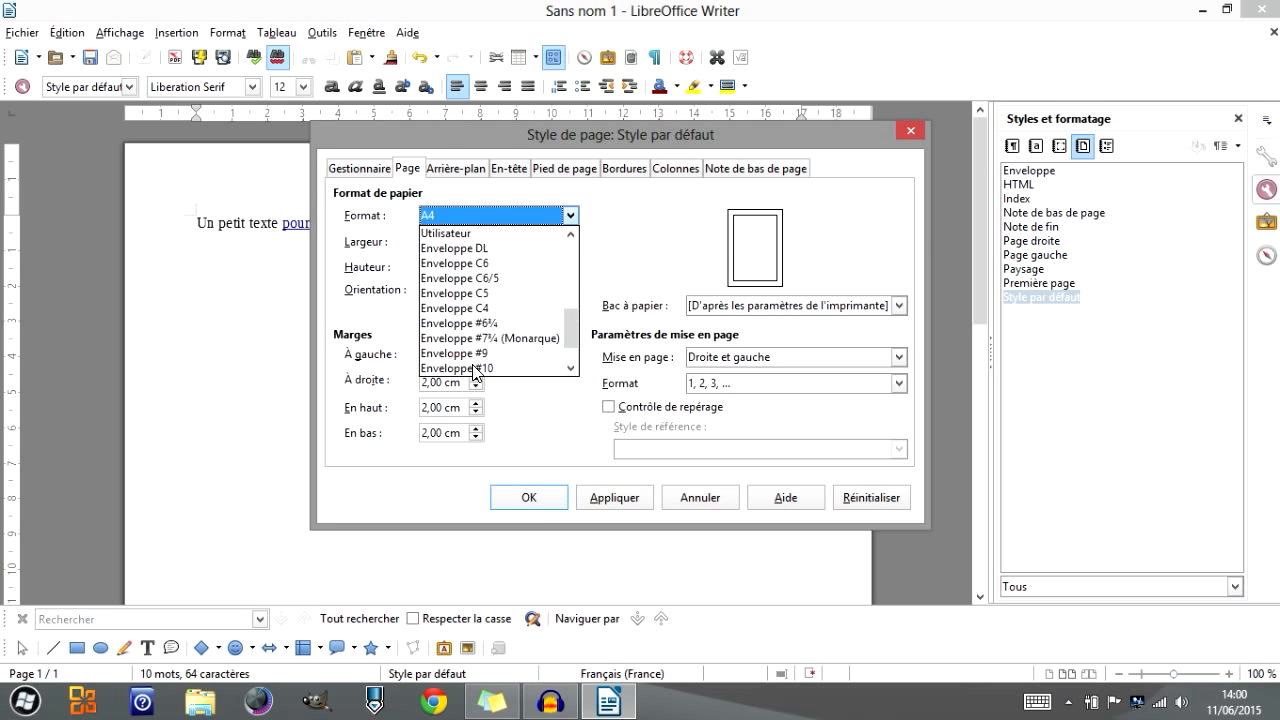
pyautogui.scroll(5, 475, 370)
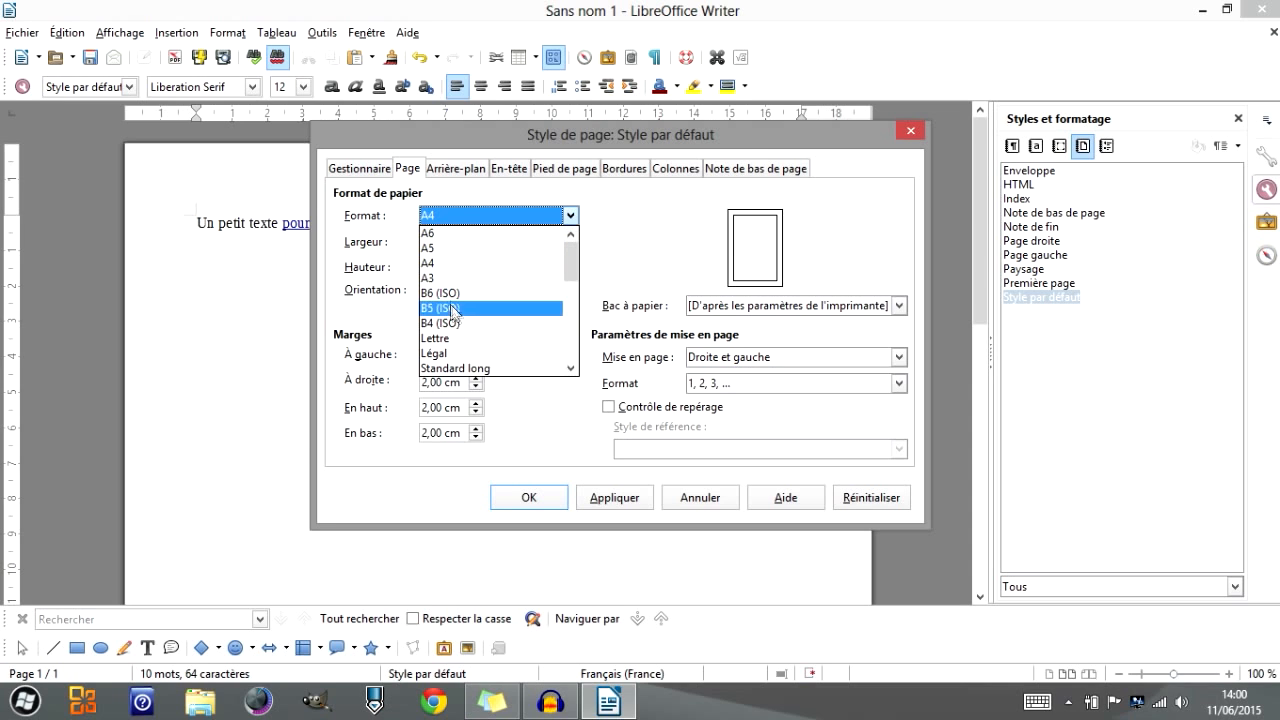
pyautogui.click(627, 271)
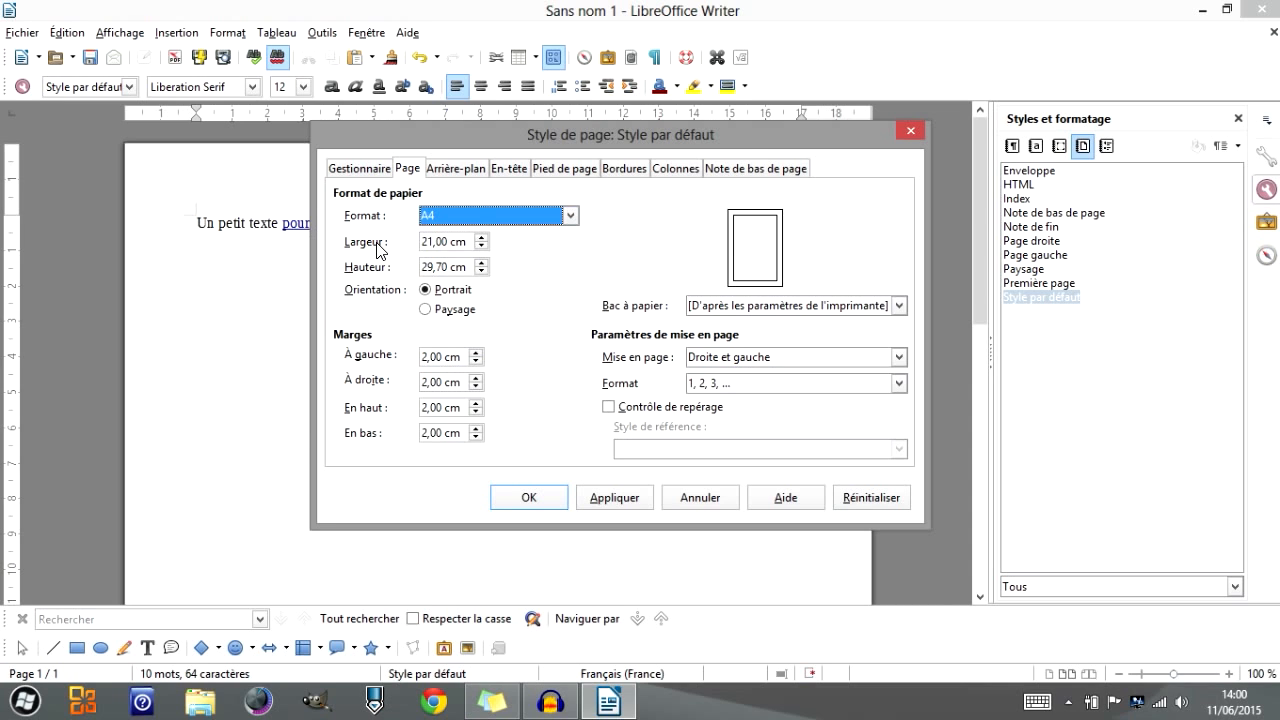
# Set a custom paper size 15 cm wide and 15 cm high
pyautogui.doubleClick(445, 242)
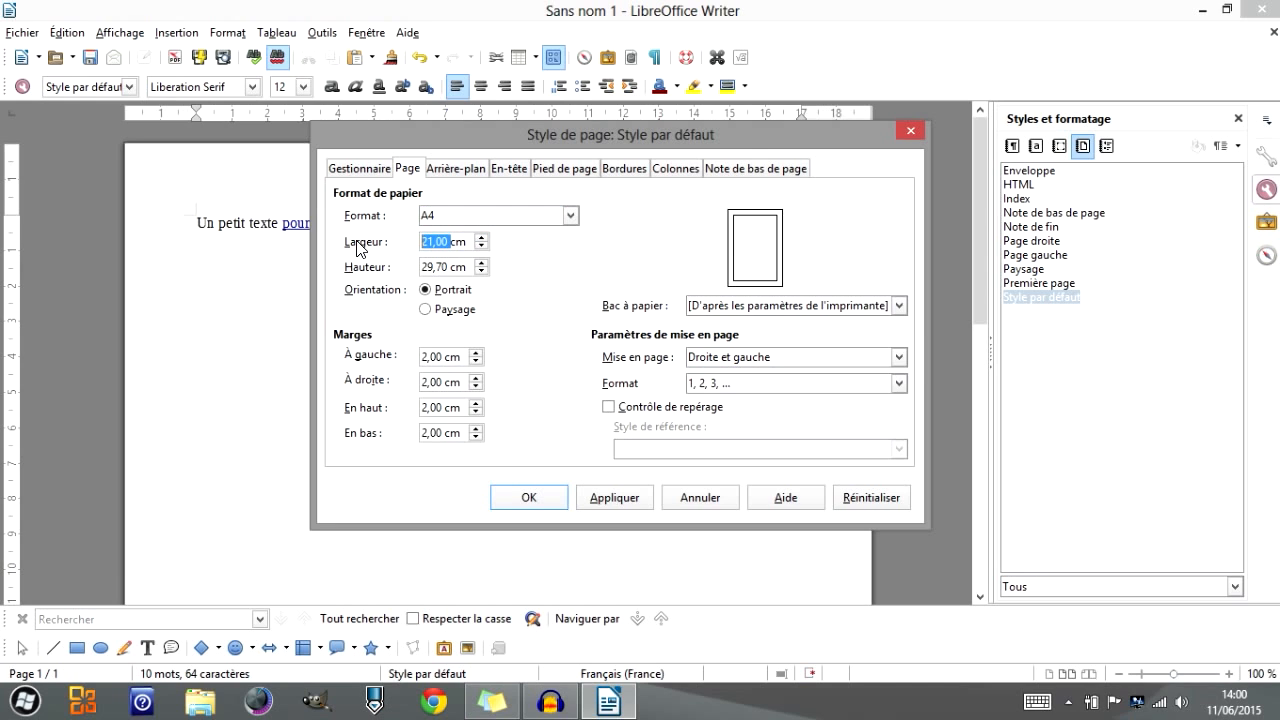
pyautogui.write('15')
pyautogui.doubleClick(436, 267)
pyautogui.write('15')
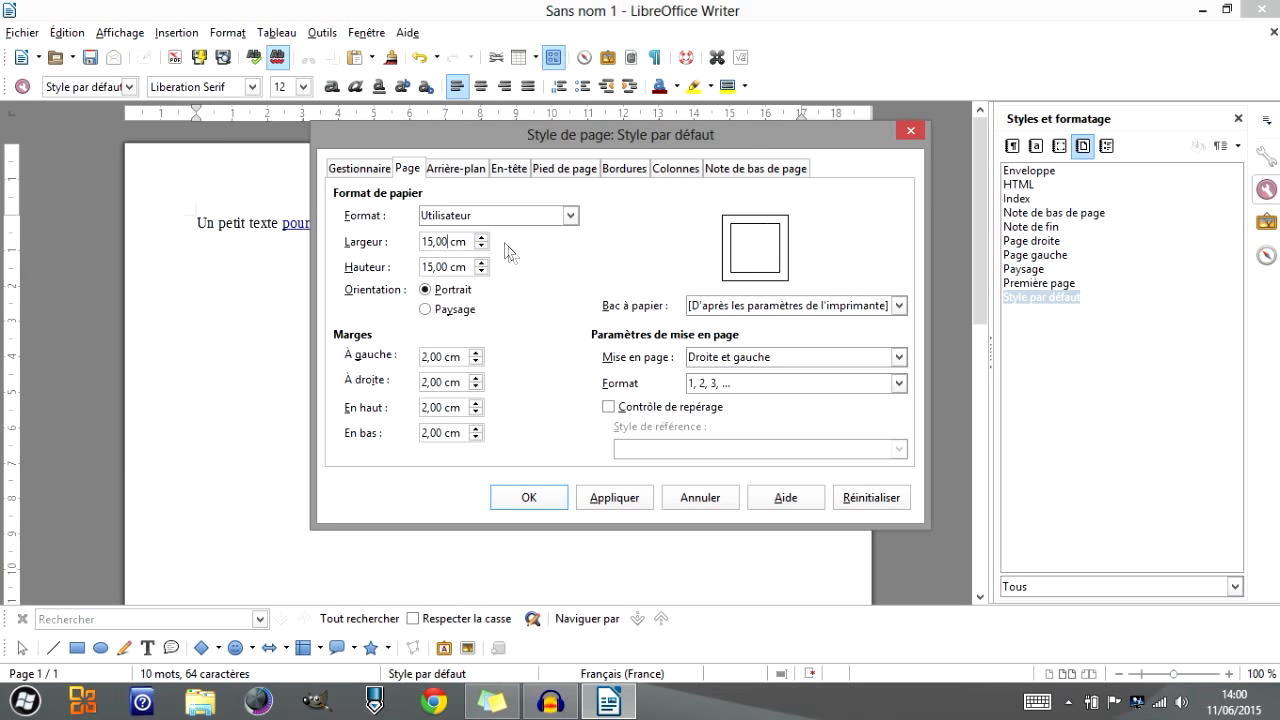
# Set the page style's paper format back to A4
pyautogui.click(571, 217)
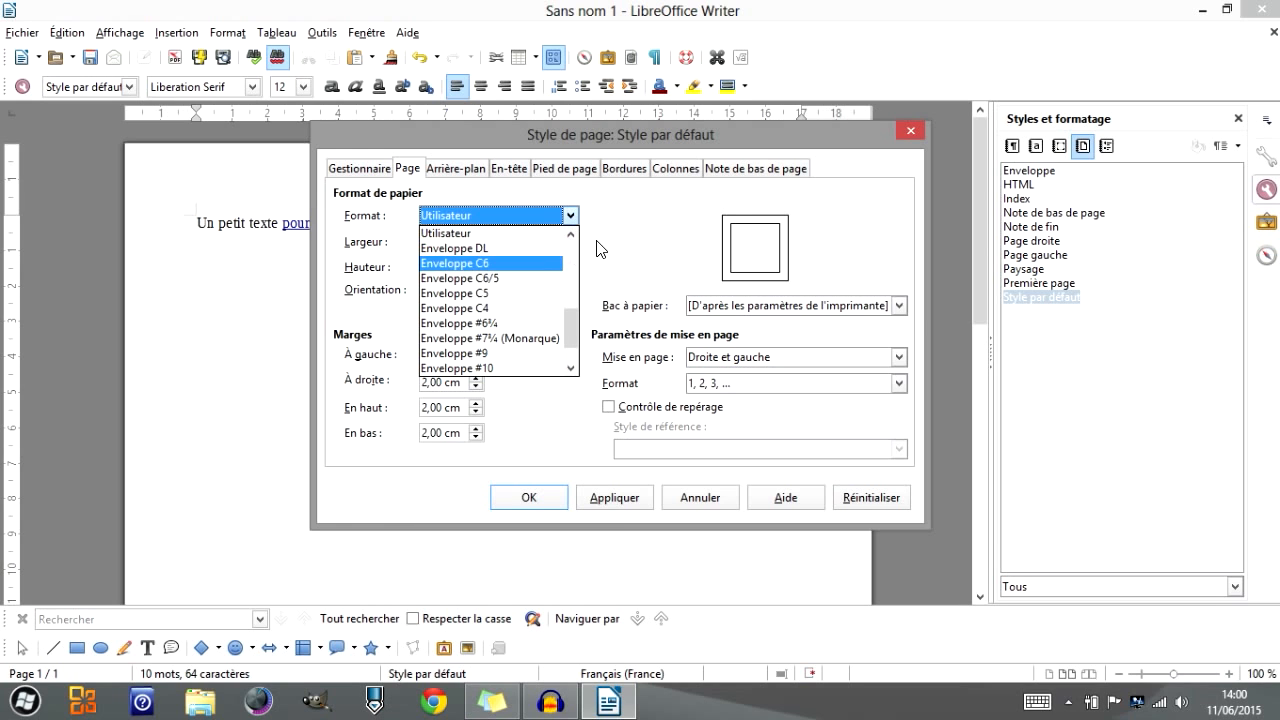
pyautogui.click(600, 249)
pyautogui.click(568, 217)
pyautogui.scroll(5, 506, 300)
pyautogui.click(476, 260)
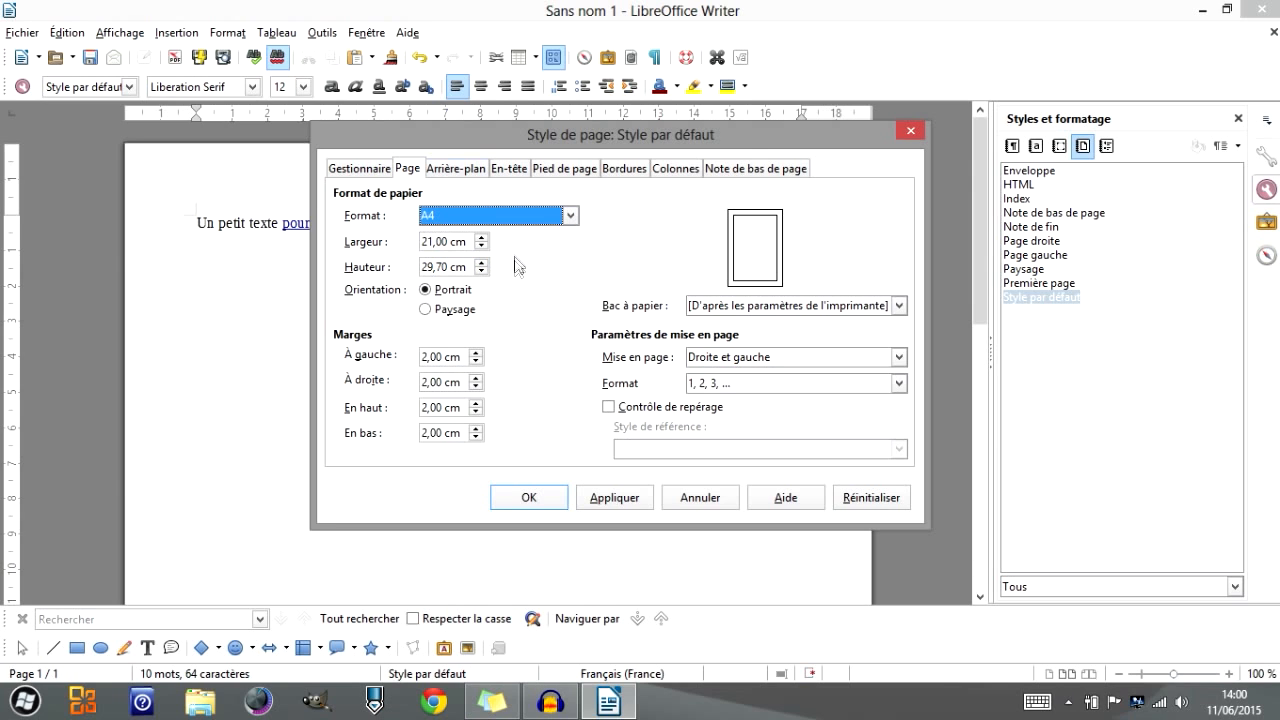
# Try landscape orientation, return to portrait, and view the paper tray choices without changing the tray
pyautogui.click(447, 311)
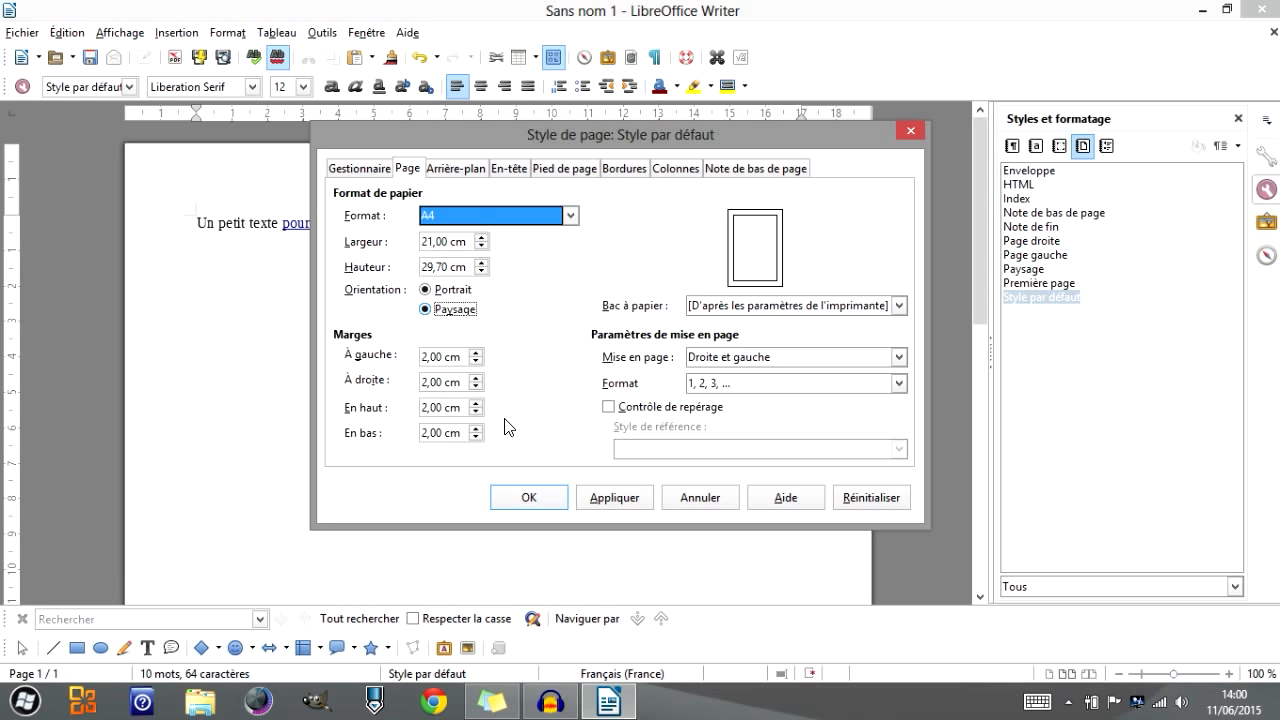
pyautogui.click(431, 291)
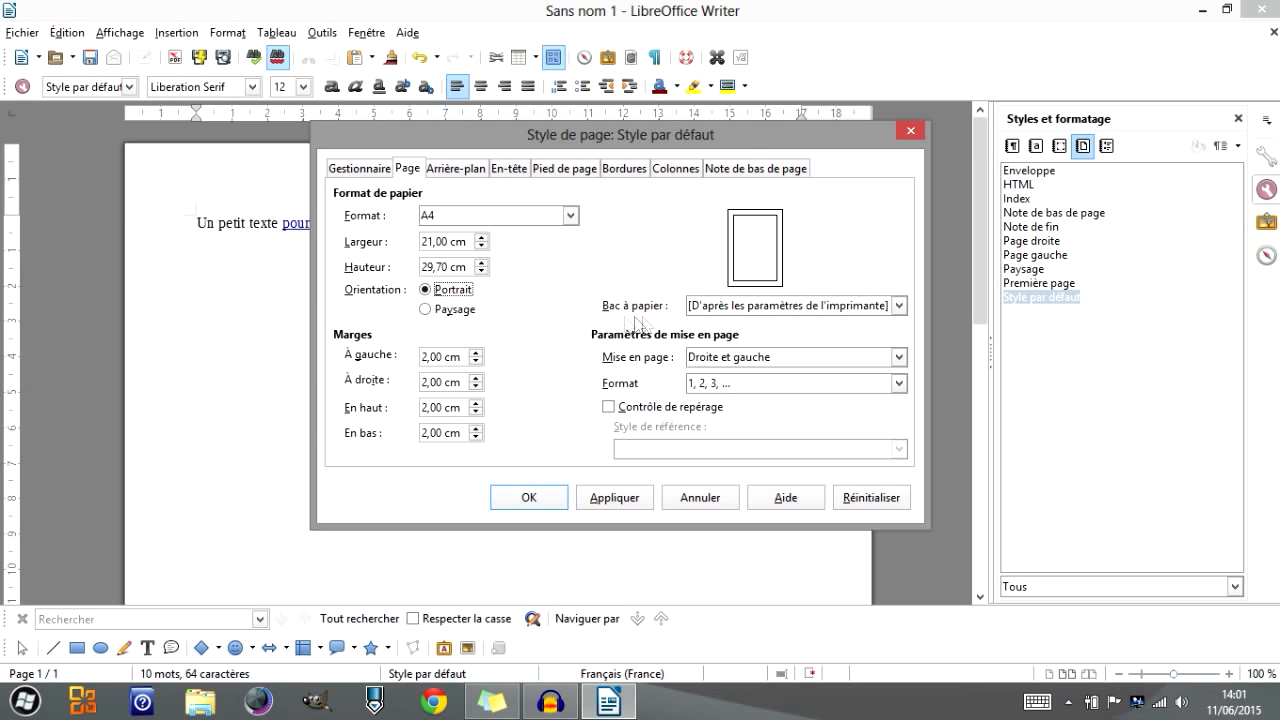
pyautogui.press('Tab')
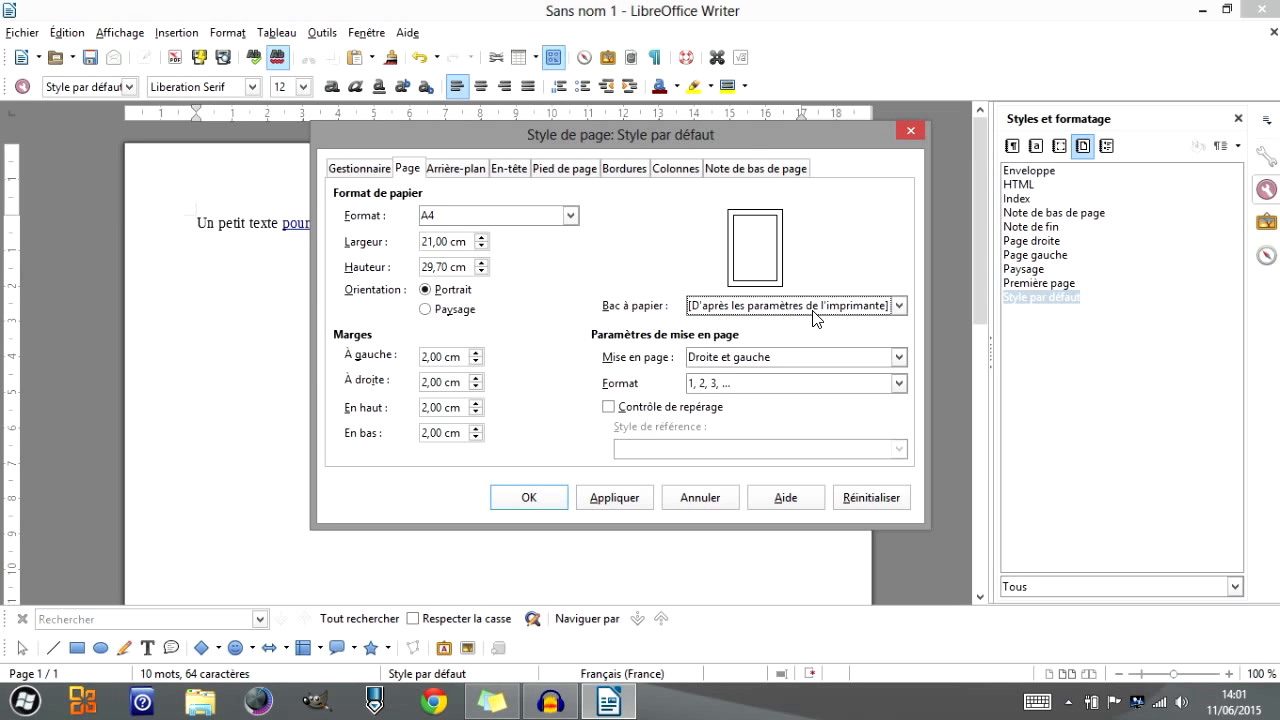
pyautogui.click(895, 307)
pyautogui.click(875, 320)
pyautogui.click(893, 306)
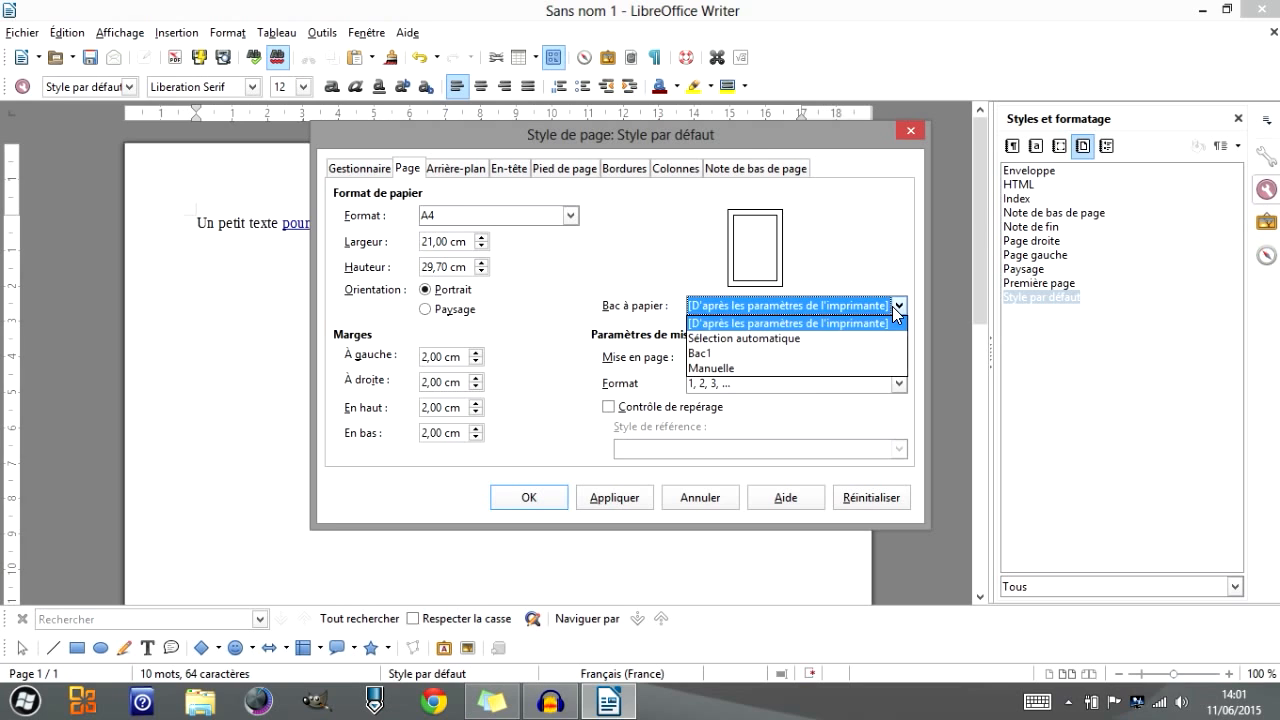
pyautogui.click(588, 306)
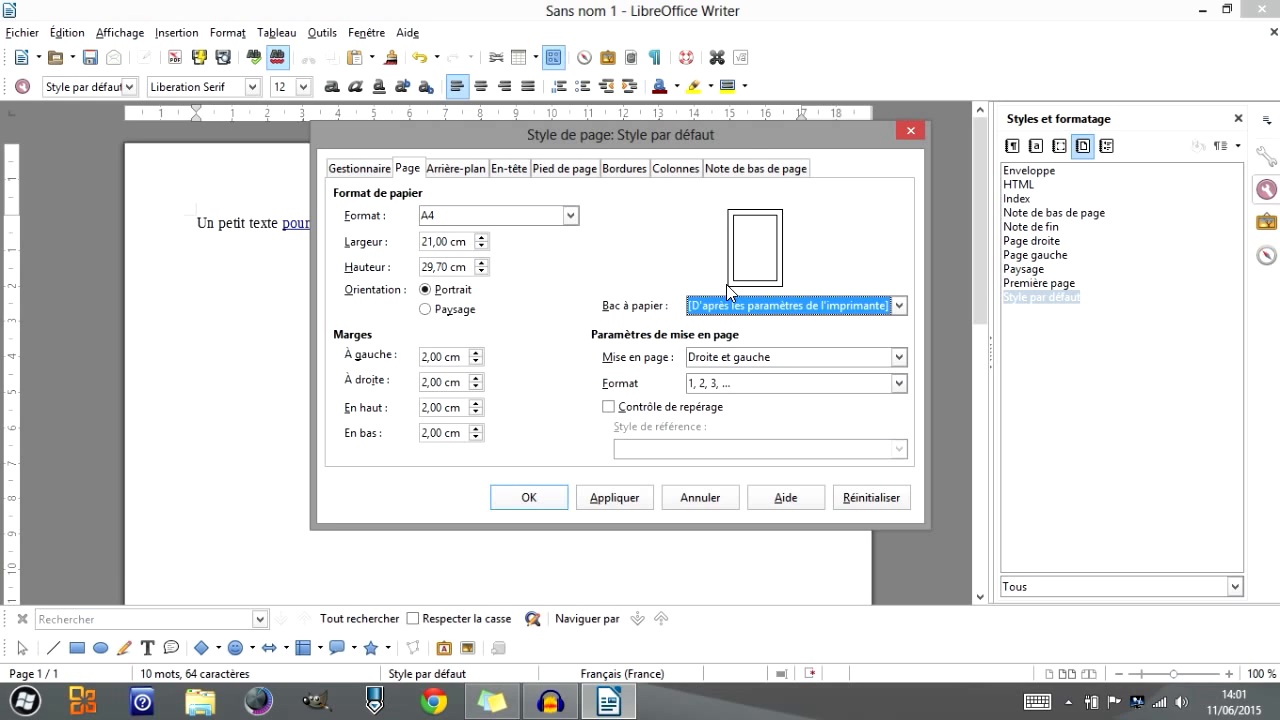
# Raise the left margin stepwise to 2.50 cm and lower it again
pyautogui.click(477, 353)
pyautogui.click(477, 353)
pyautogui.click(477, 353)
pyautogui.click(477, 353)
pyautogui.click(477, 353)
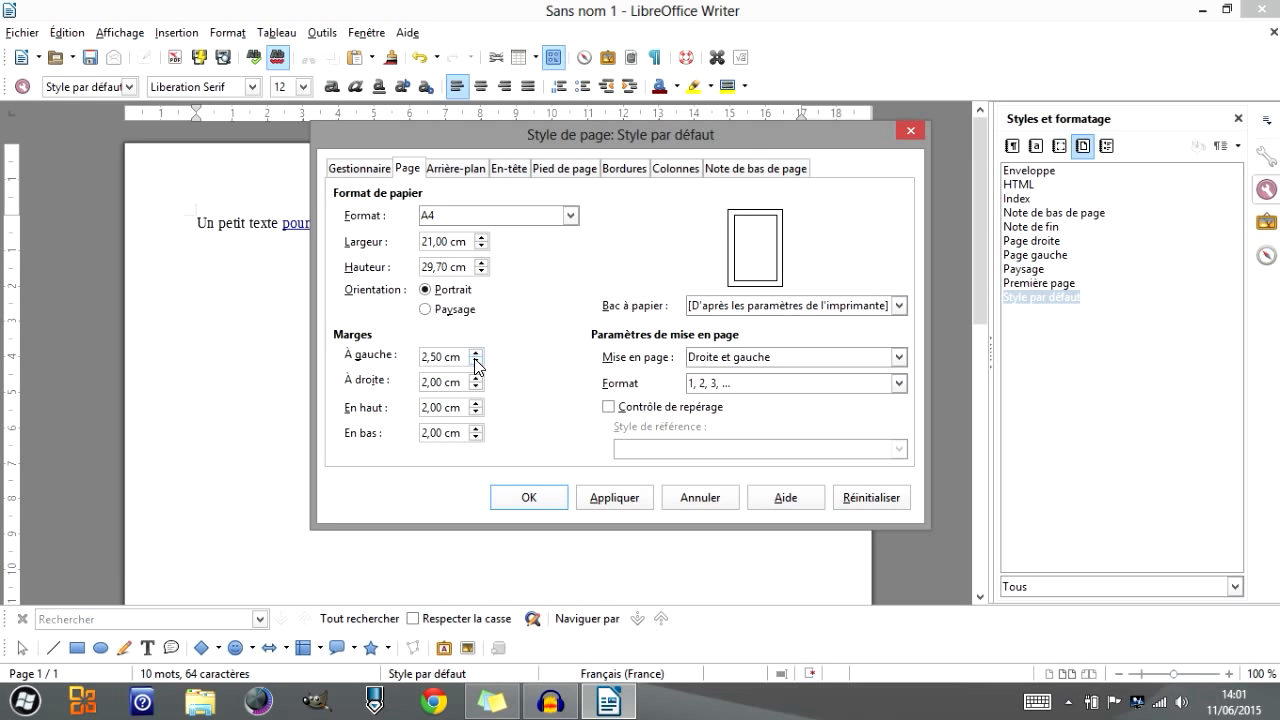
pyautogui.click(476, 361)
pyautogui.click(476, 361)
pyautogui.click(476, 361)
pyautogui.click(476, 361)
# Try a left margin of 0 cm
pyautogui.doubleClick(425, 356)
pyautogui.write('0')
pyautogui.click(430, 384)
# Set the left margin to 2 cm
pyautogui.doubleClick(428, 358)
pyautogui.click(430, 383)
pyautogui.doubleClick(432, 358)
pyautogui.click(424, 356)
pyautogui.doubleClick(430, 356)
pyautogui.write('2')
pyautogui.click(434, 386)
# Review the page layout choices and set the layout to Droite uniquement
pyautogui.click(898, 357)
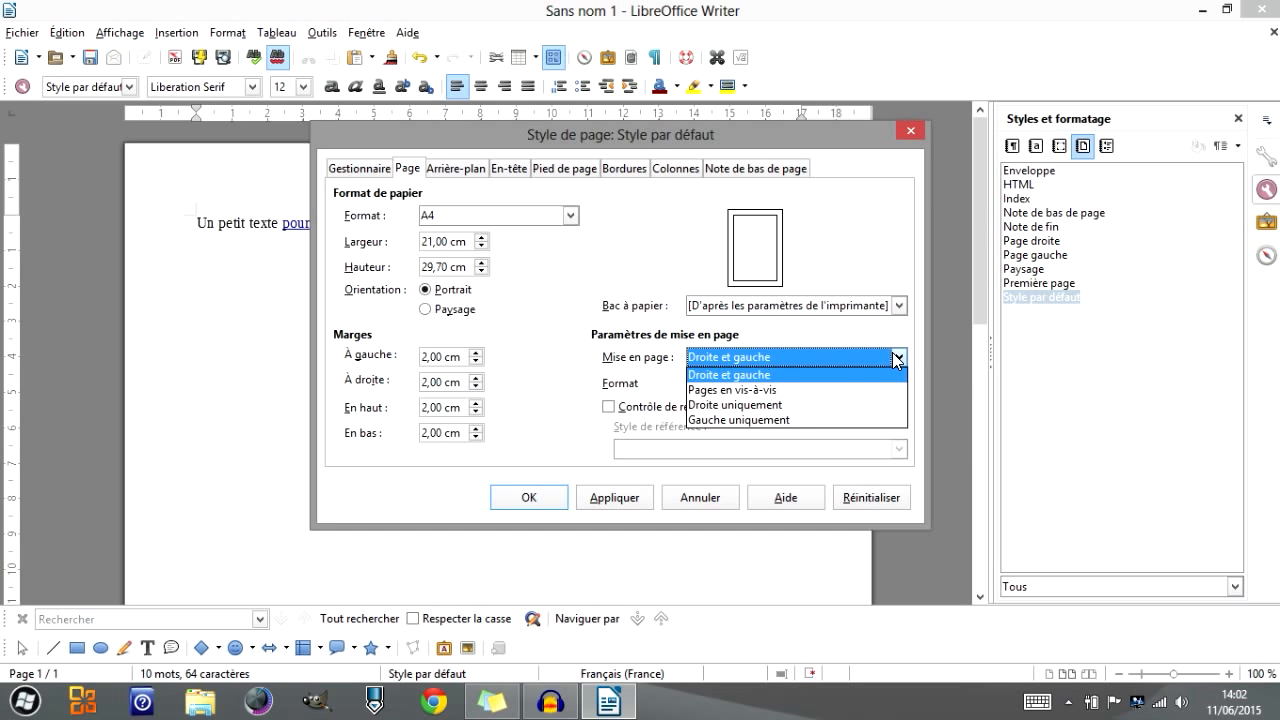
pyautogui.click(728, 375)
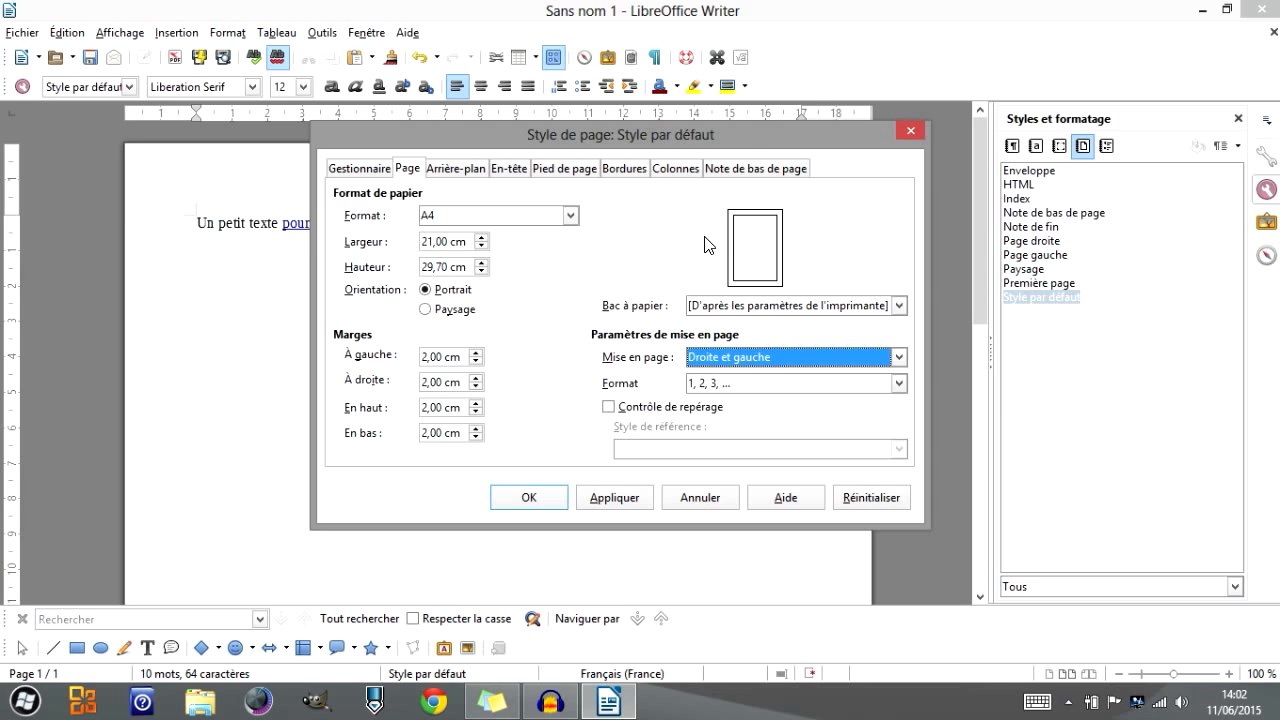
pyautogui.click(720, 358)
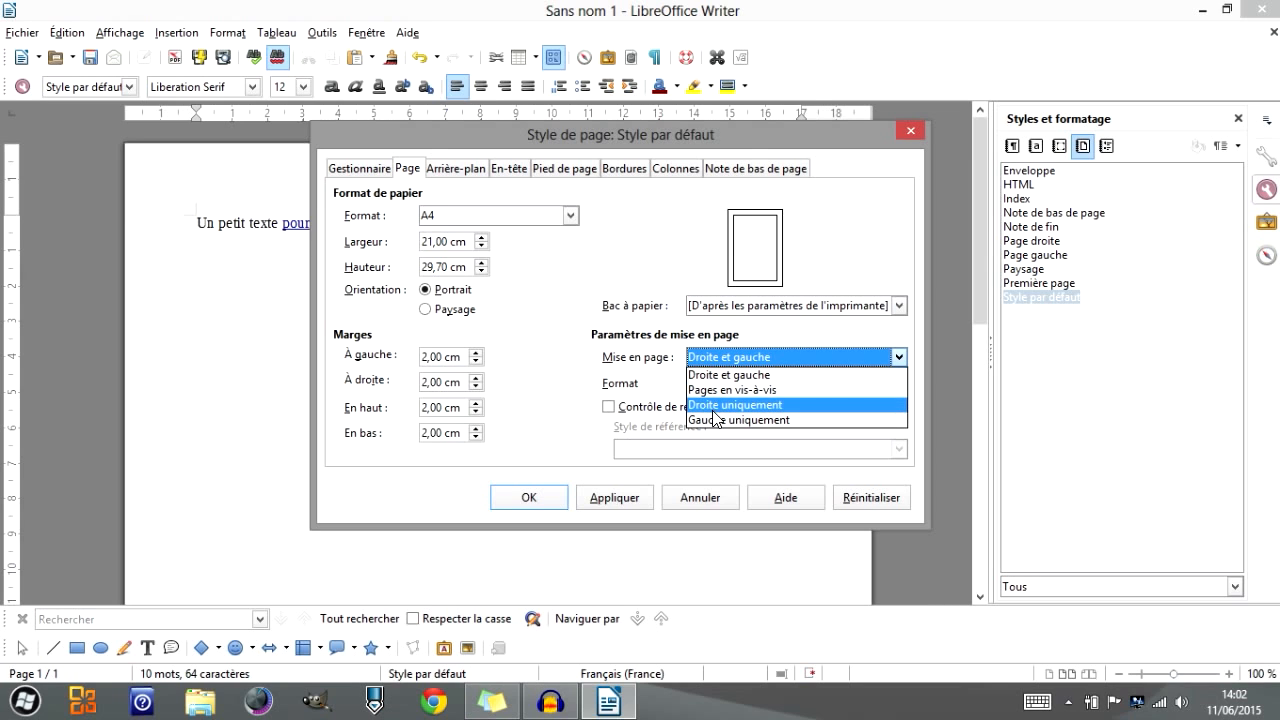
pyautogui.click(716, 405)
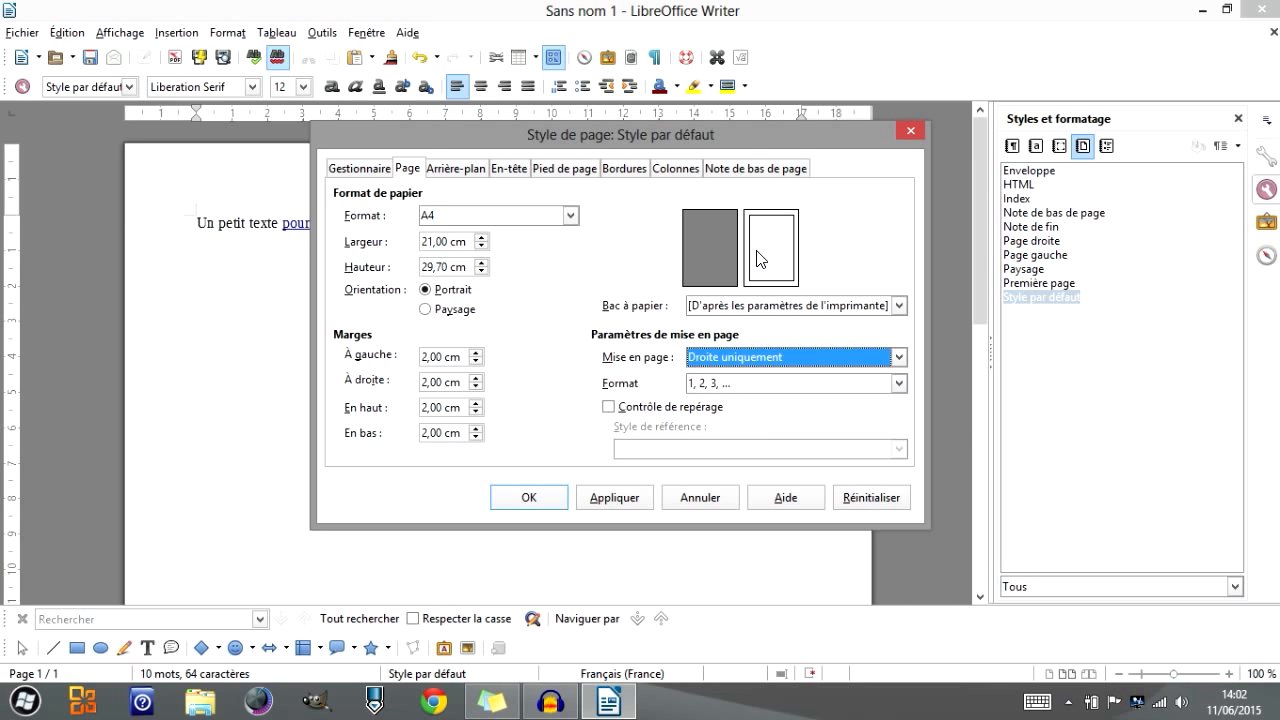
# View the other page layout choices and the page numbering formats without changing either setting
pyautogui.click(758, 357)
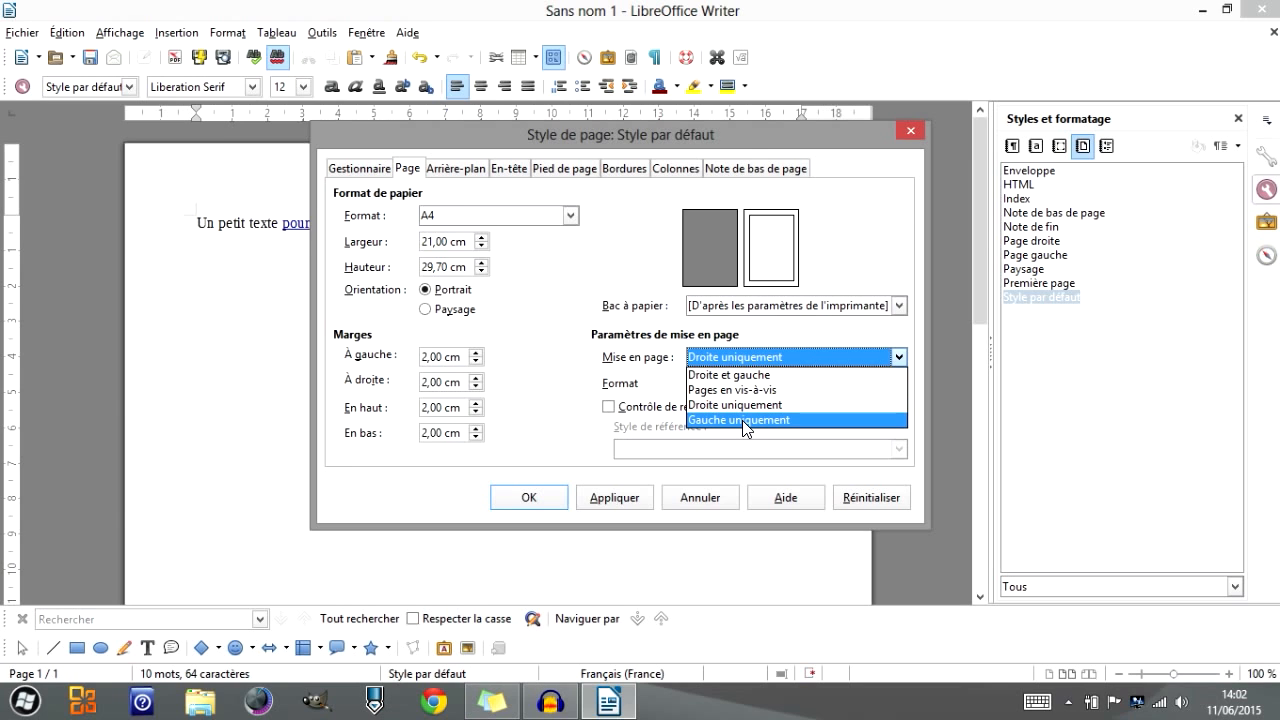
pyautogui.click(670, 236)
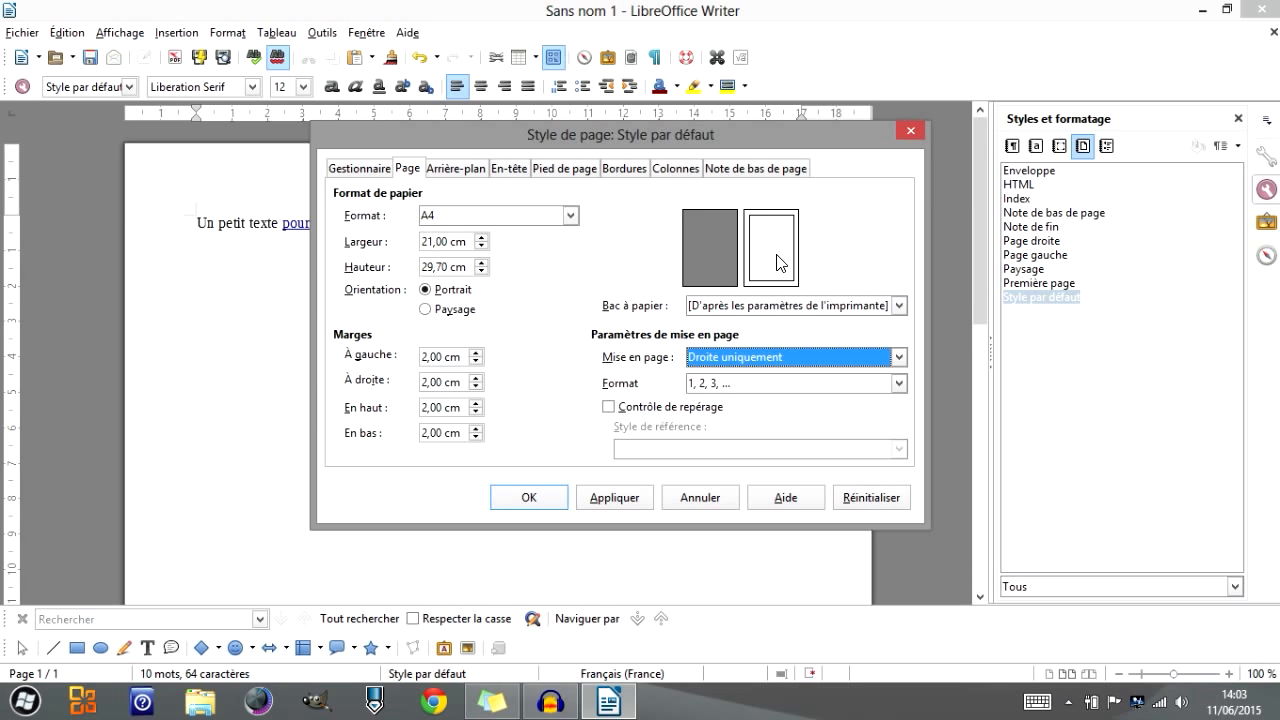
pyautogui.click(733, 389)
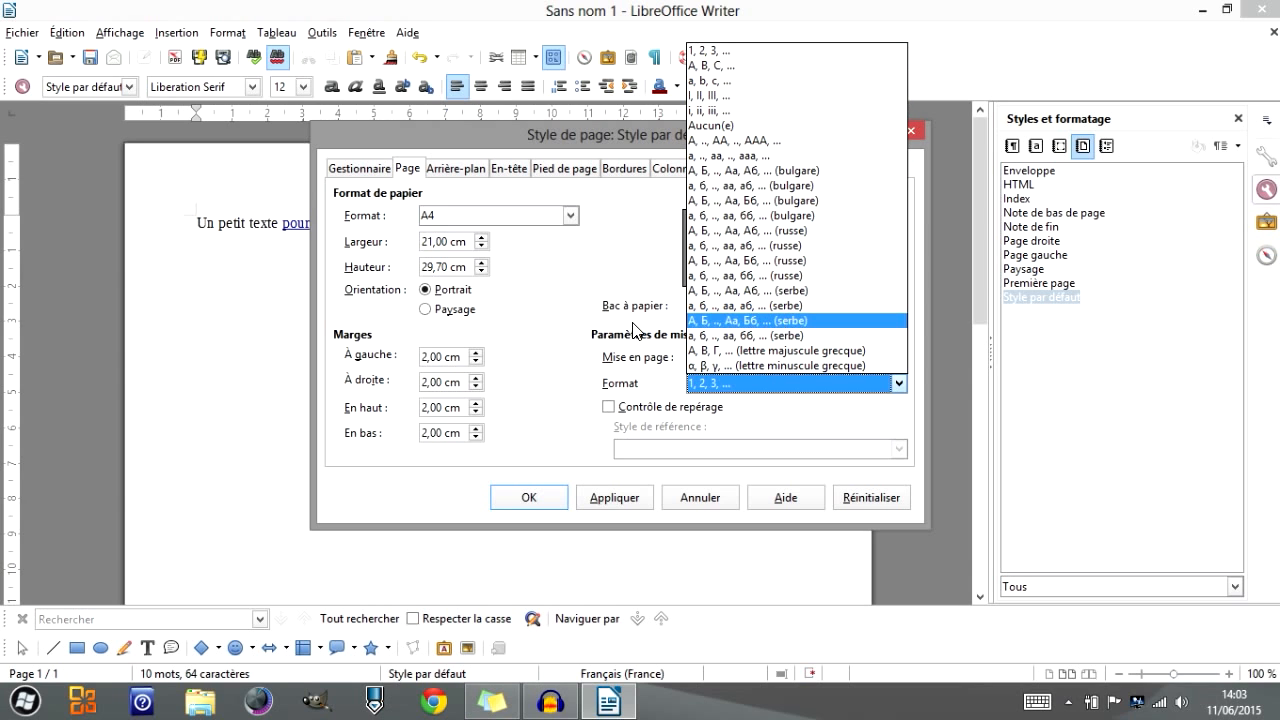
pyautogui.click(596, 358)
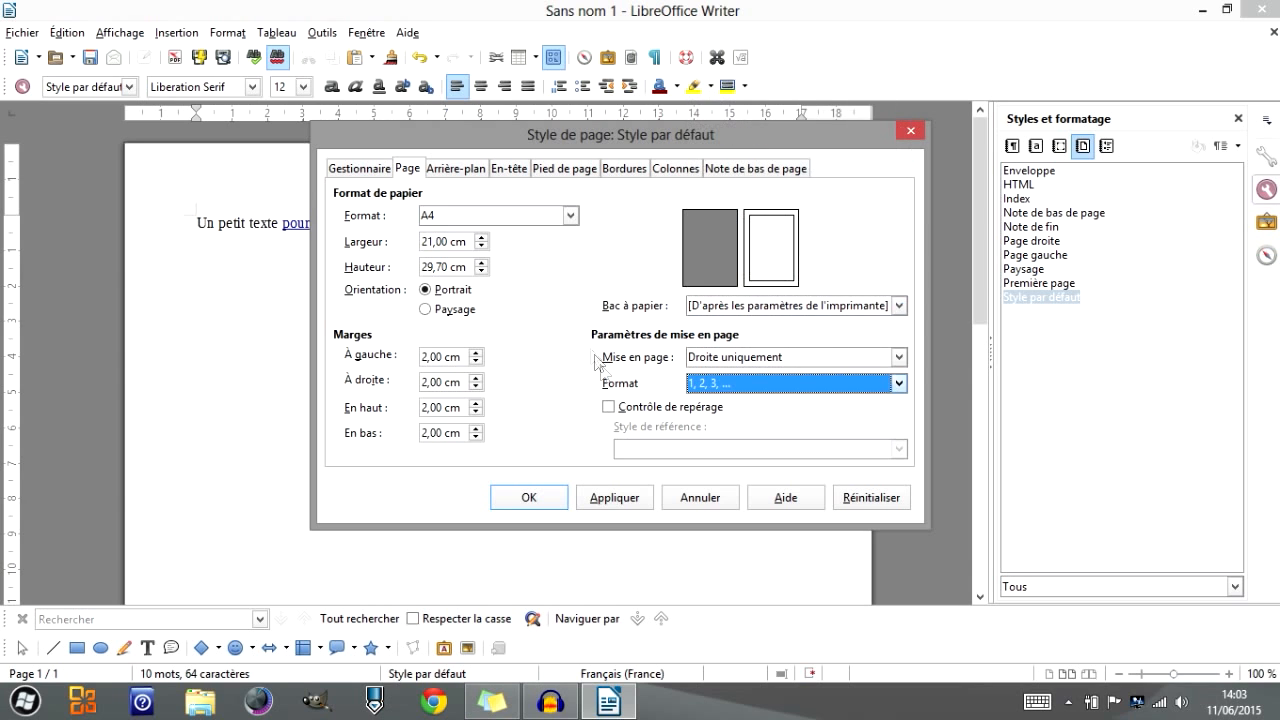
# Enable Contrôle de repérage, view the reference styles on offer, and disable the option again
pyautogui.click(608, 408)
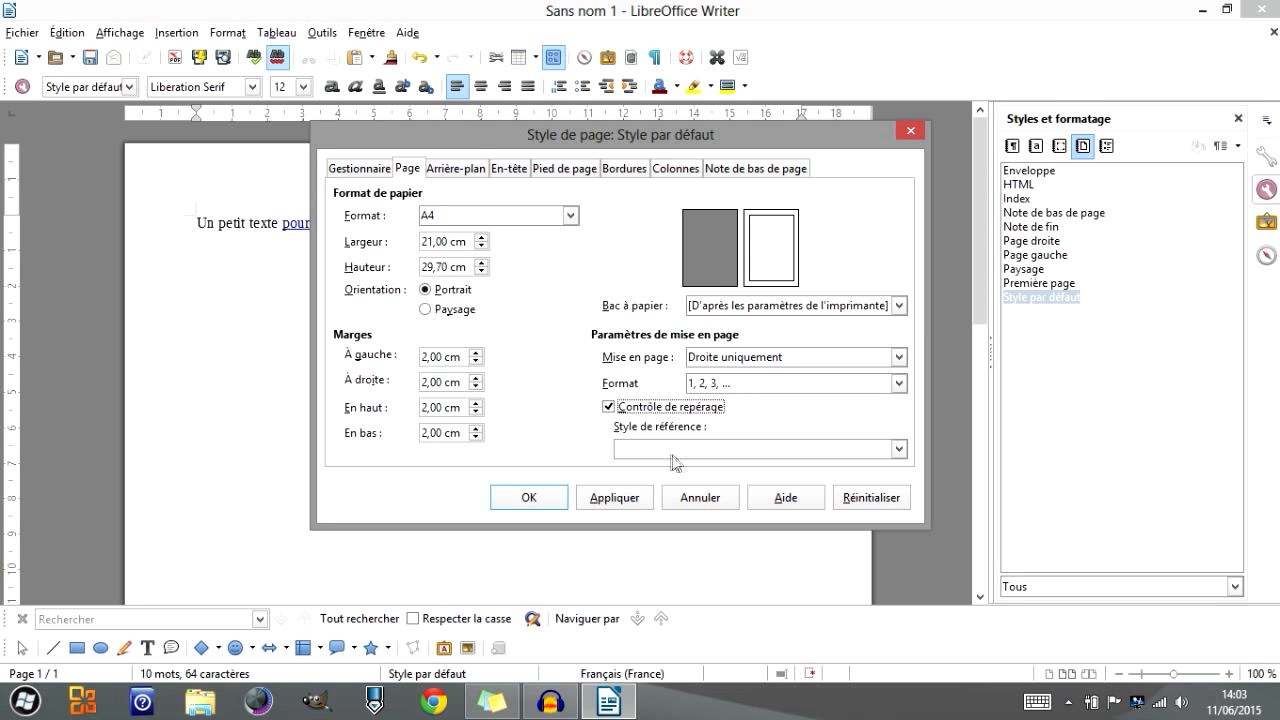
pyautogui.click(710, 450)
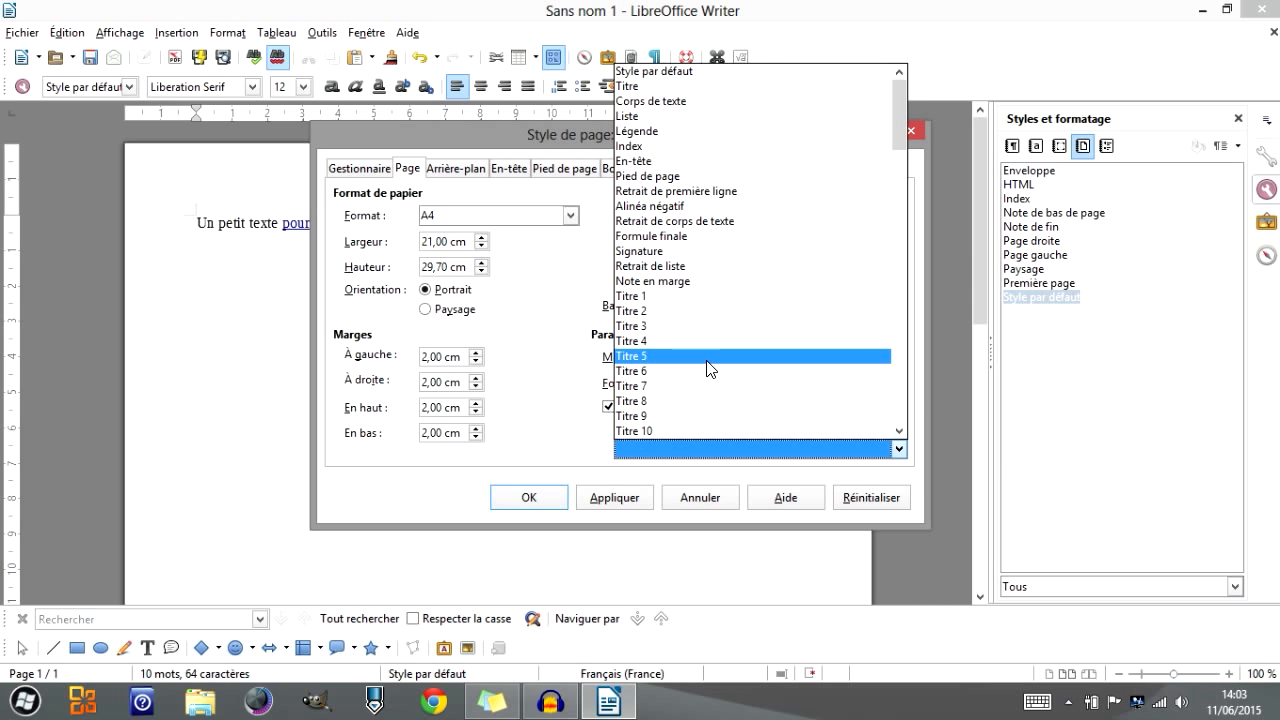
pyautogui.click(556, 407)
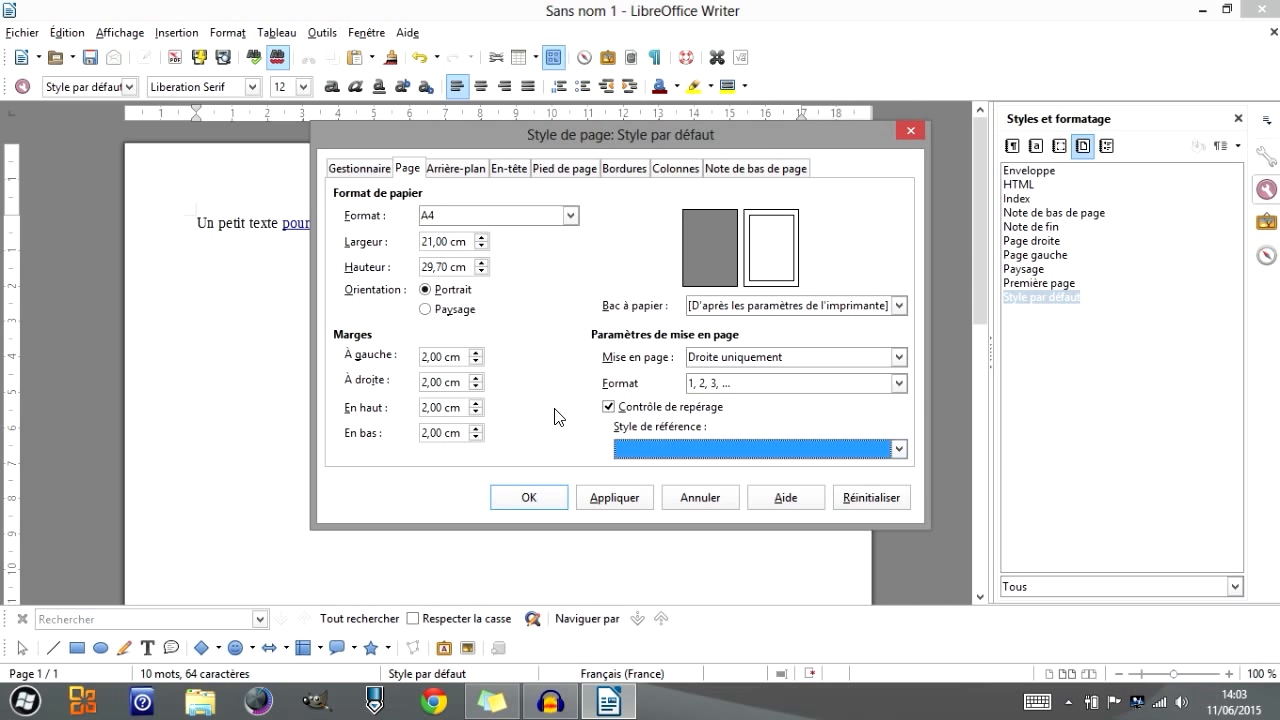
pyautogui.click(608, 408)
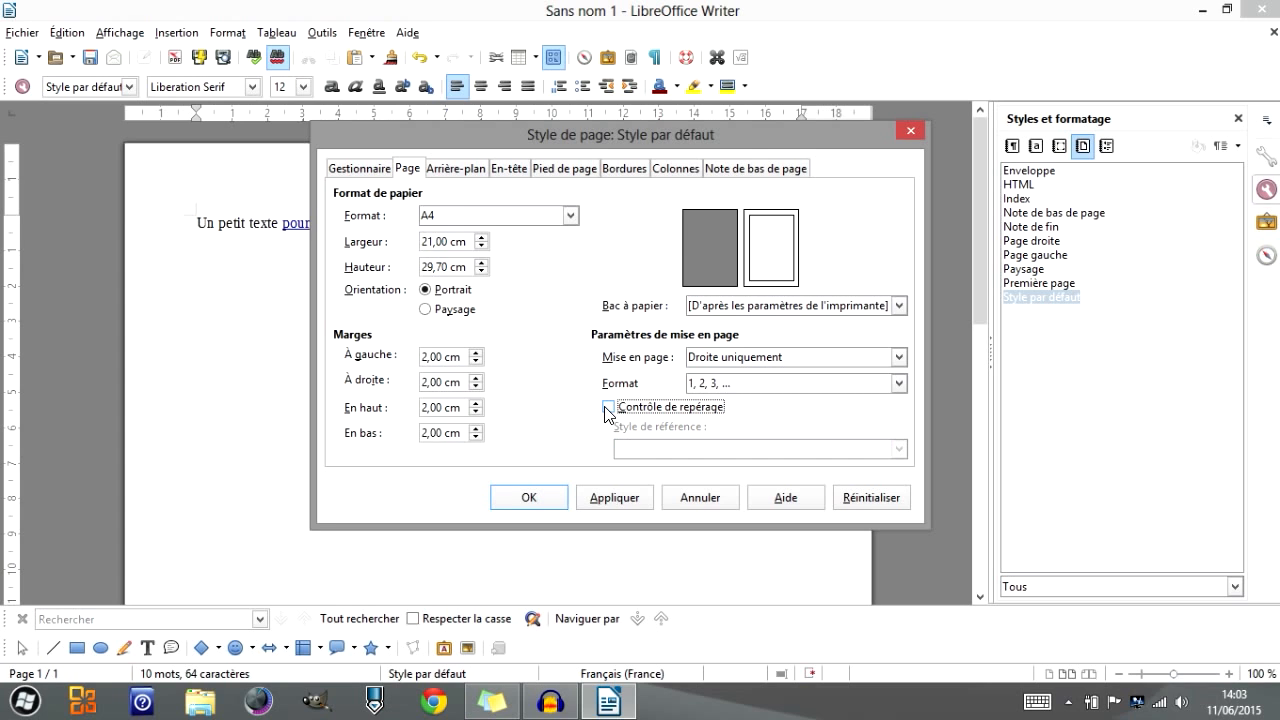
# Examine the page background options, switching the background type to Image and back to Couleur
pyautogui.click(473, 169)
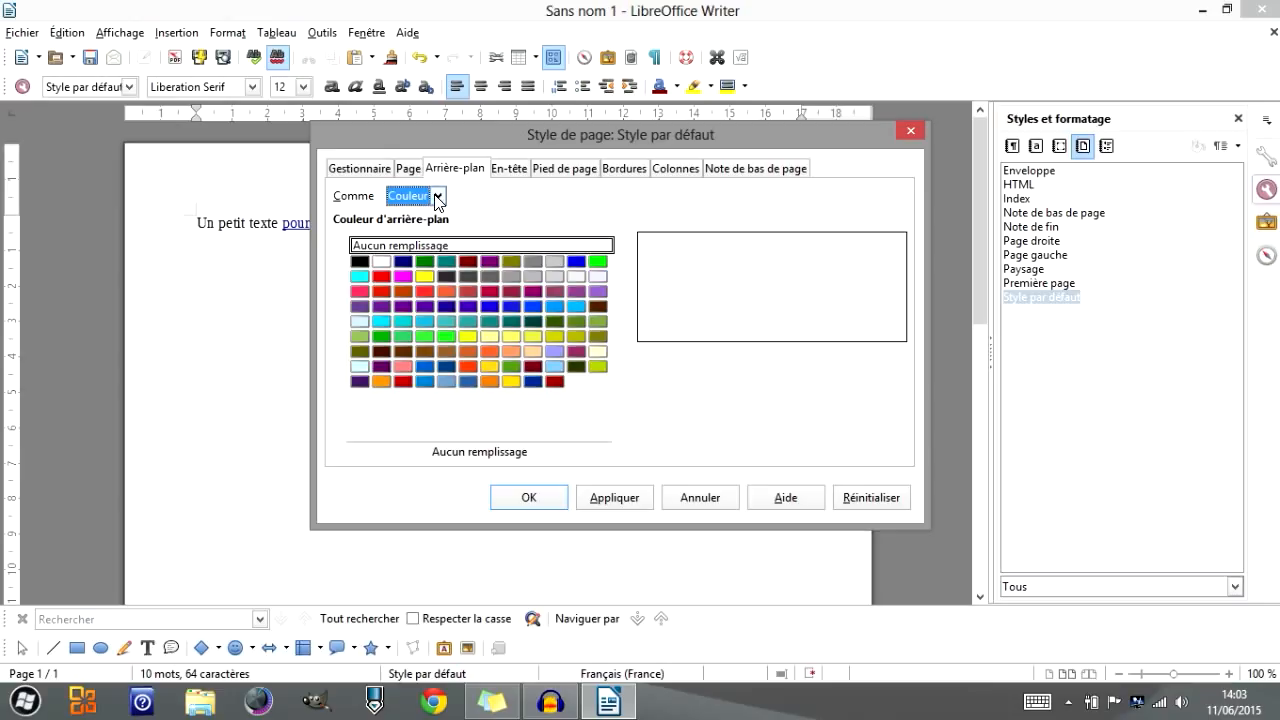
pyautogui.click(437, 197)
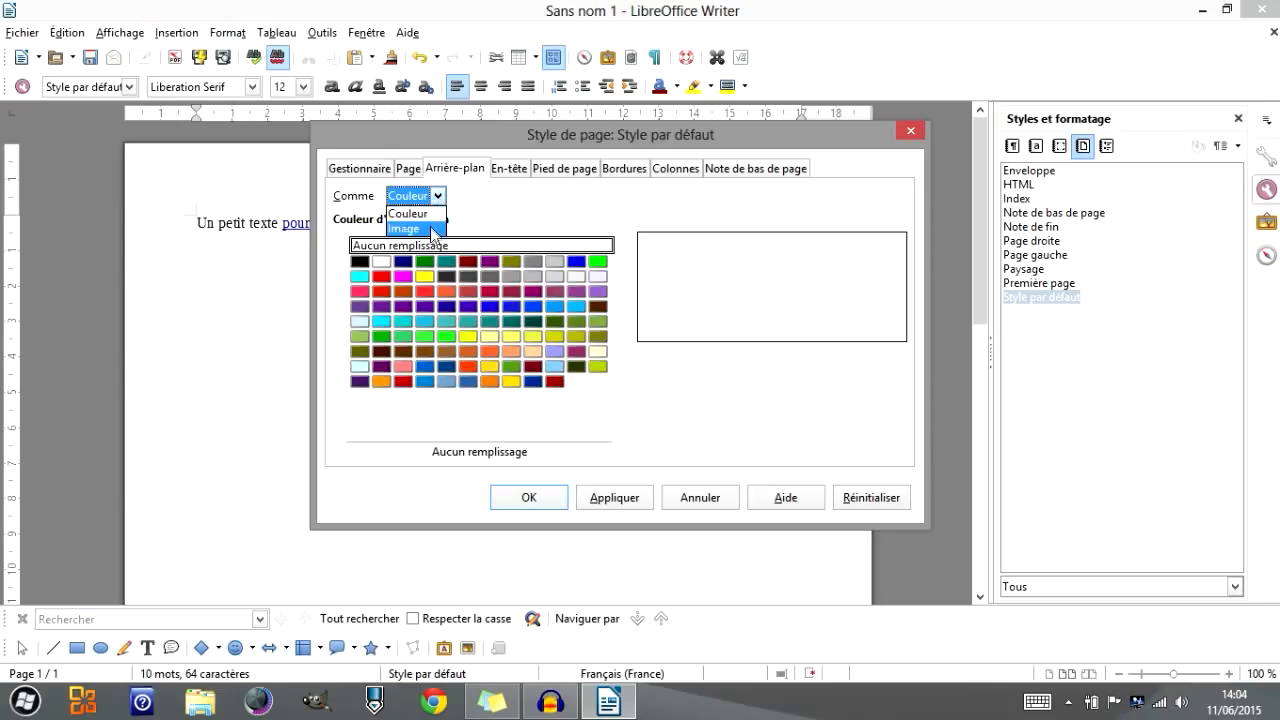
pyautogui.click(436, 238)
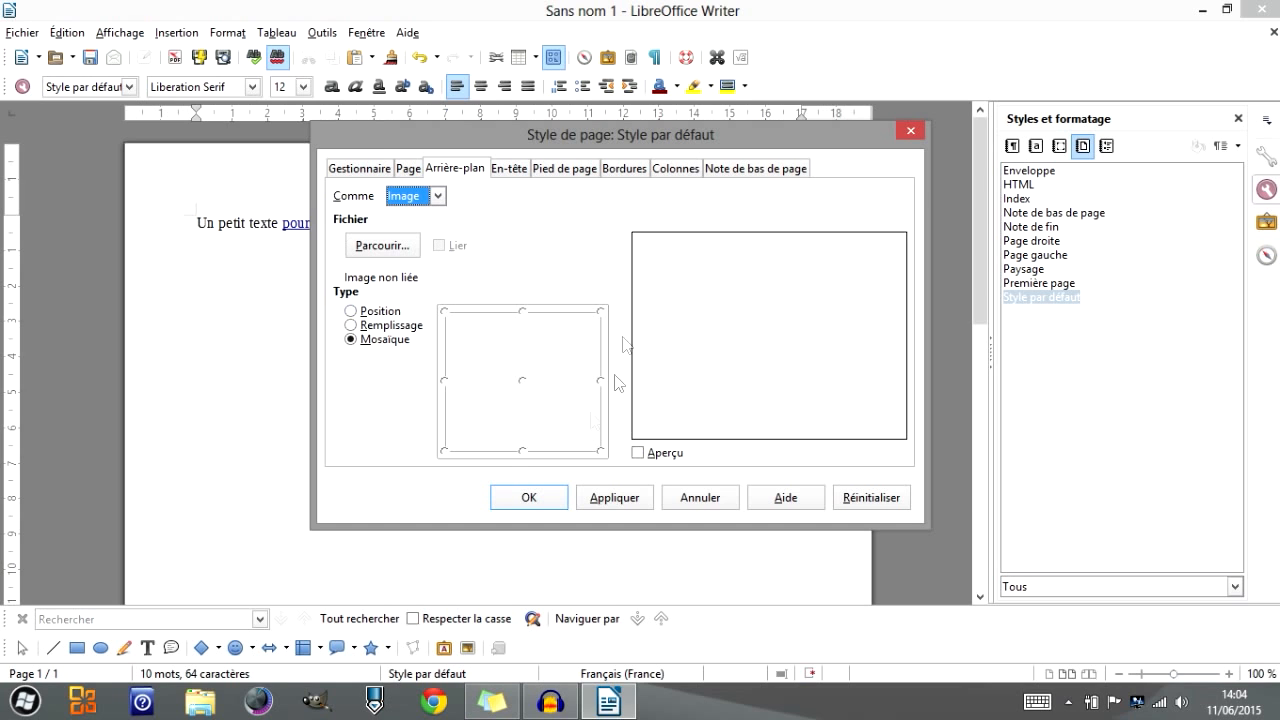
pyautogui.click(437, 199)
pyautogui.click(425, 214)
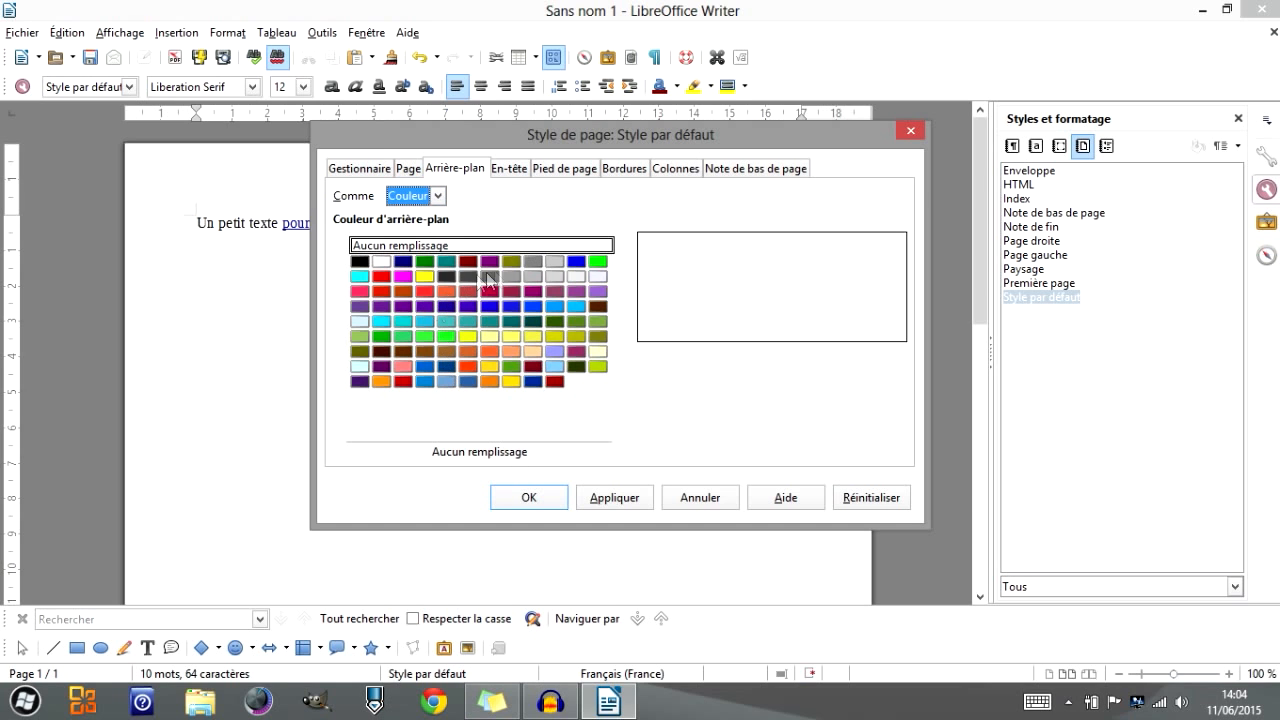
# Examine the border, header and footer settings of the page style
pyautogui.click(619, 169)
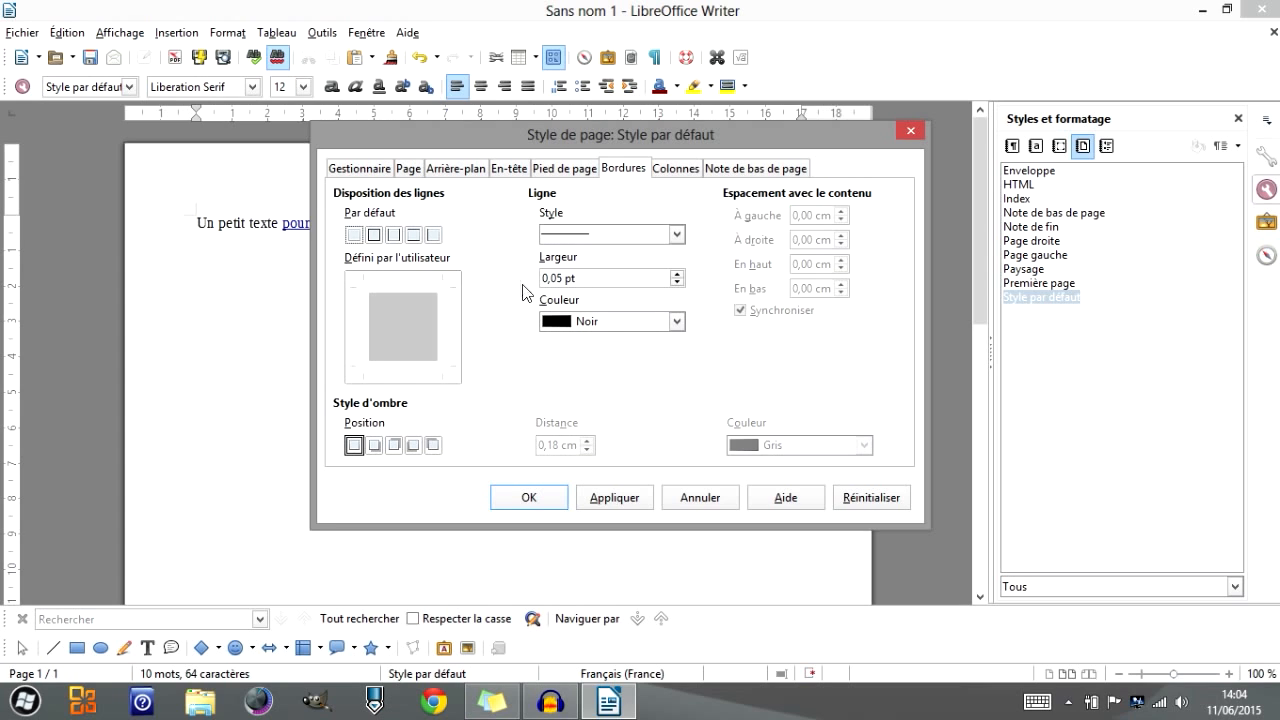
pyautogui.click(509, 172)
pyautogui.click(548, 172)
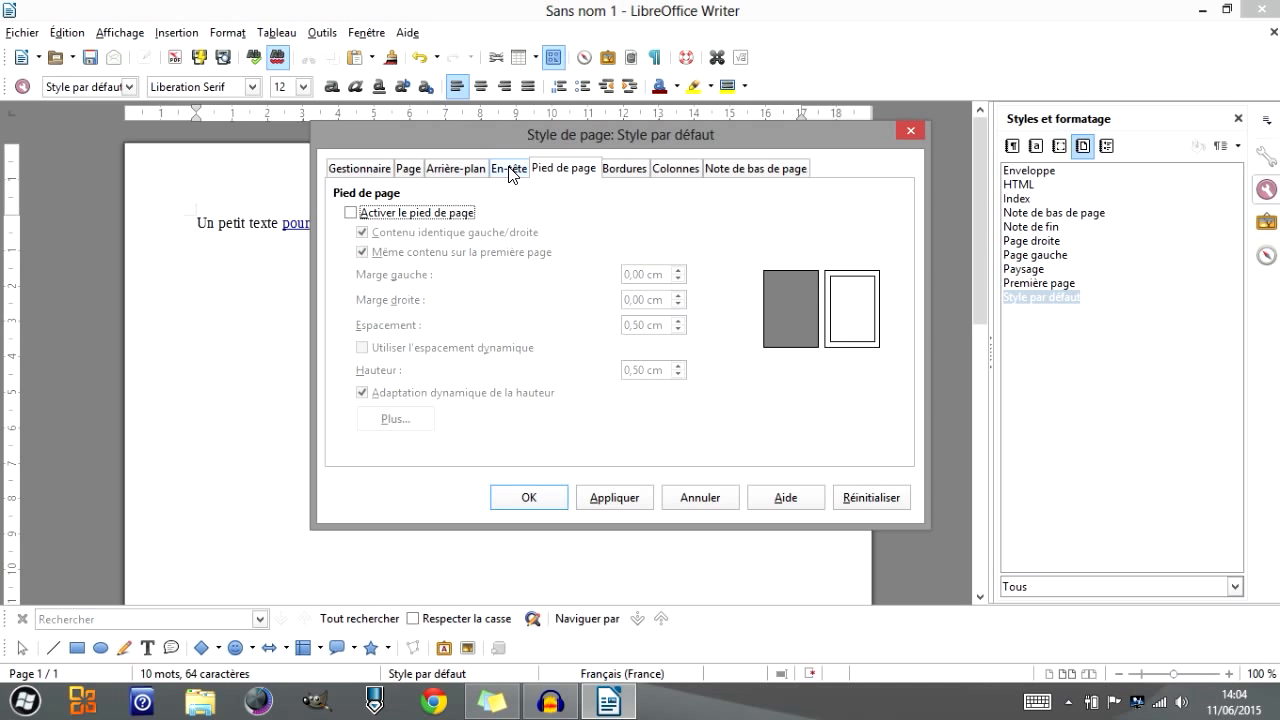
pyautogui.click(509, 172)
pyautogui.click(547, 172)
pyautogui.click(509, 172)
# Set the page layout back to Droite et gauche and show the header settings
pyautogui.click(407, 168)
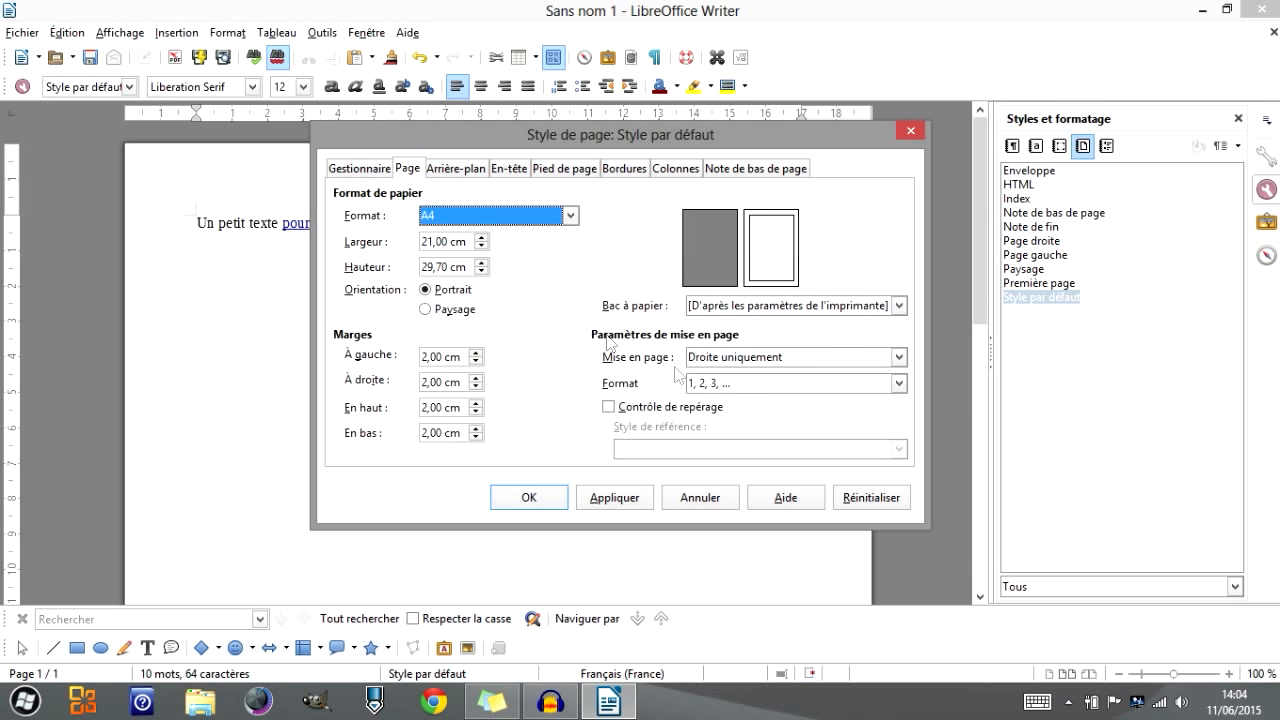
pyautogui.click(794, 356)
pyautogui.click(794, 356)
pyautogui.click(781, 372)
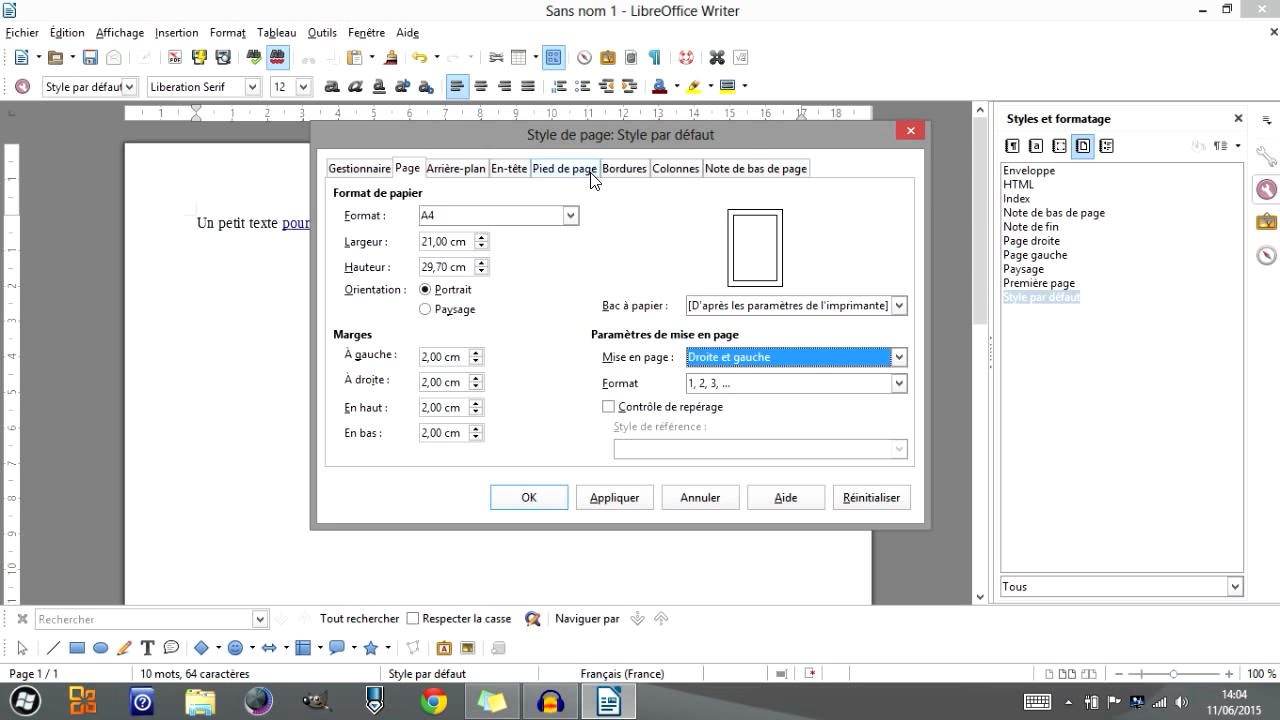
pyautogui.click(509, 172)
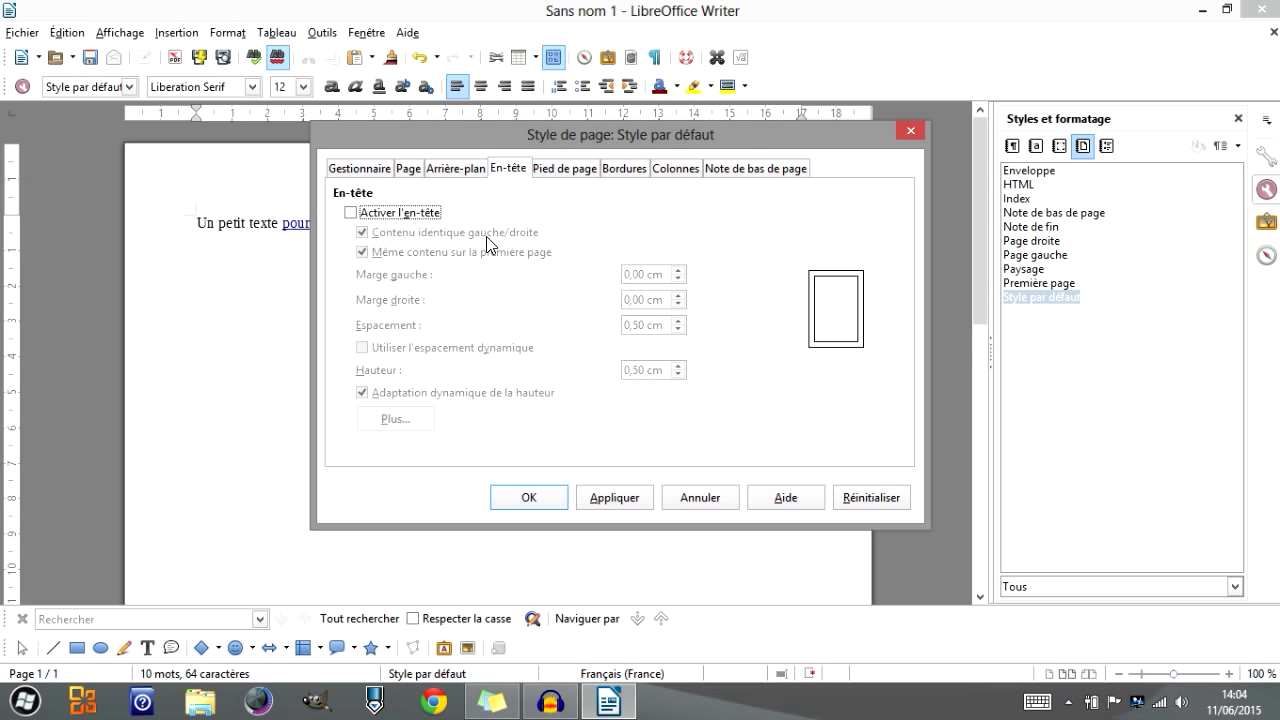
# Enable the header and the footer for the page style, and return to the header settings
pyautogui.click(351, 212)
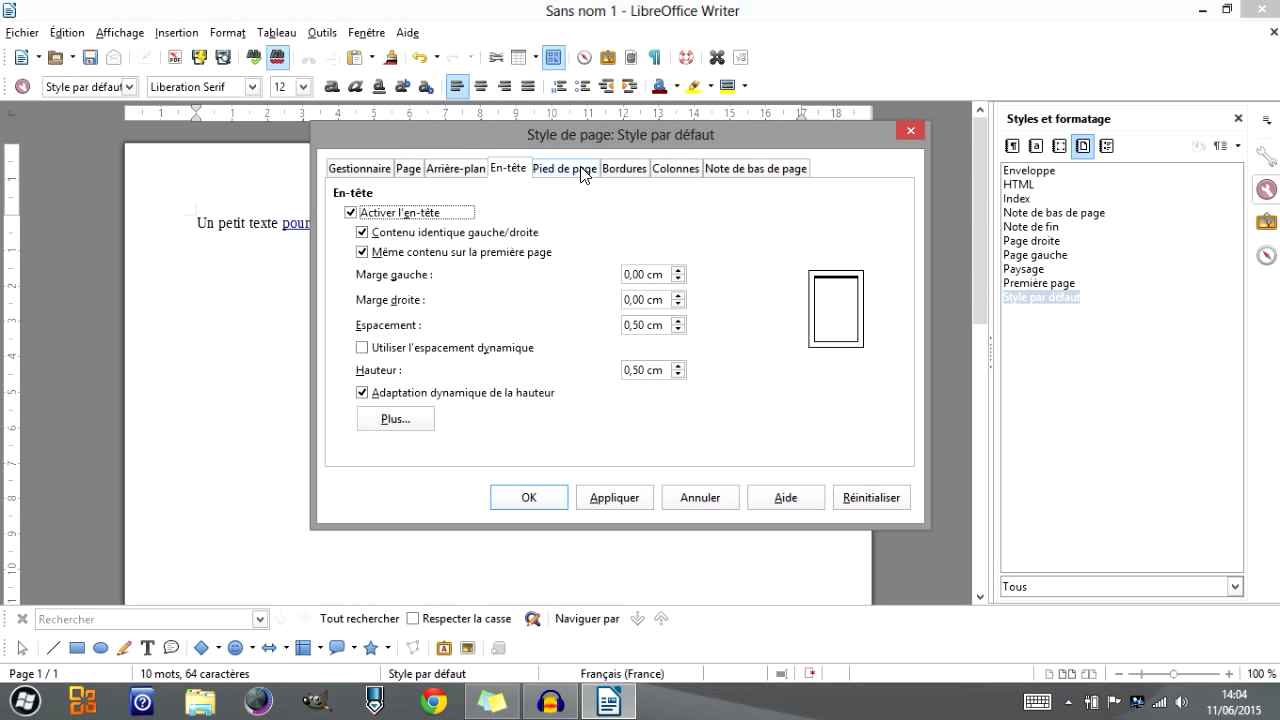
pyautogui.click(583, 172)
pyautogui.click(351, 212)
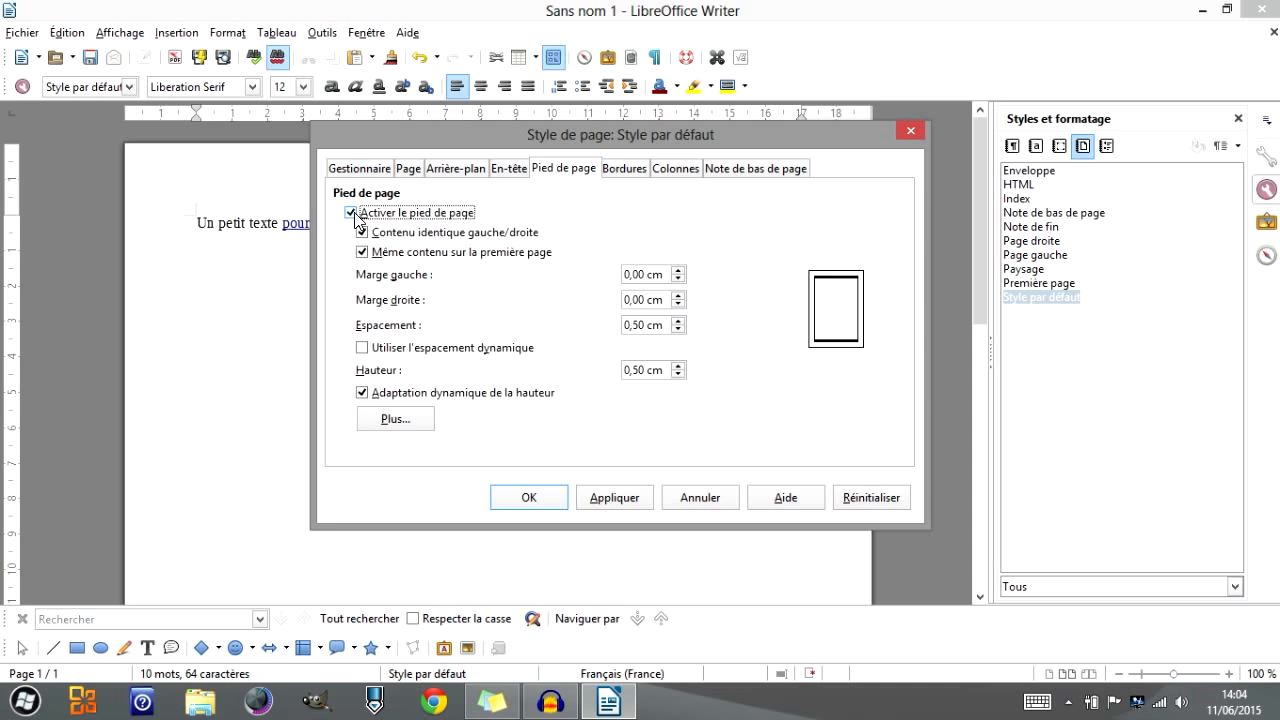
pyautogui.click(509, 172)
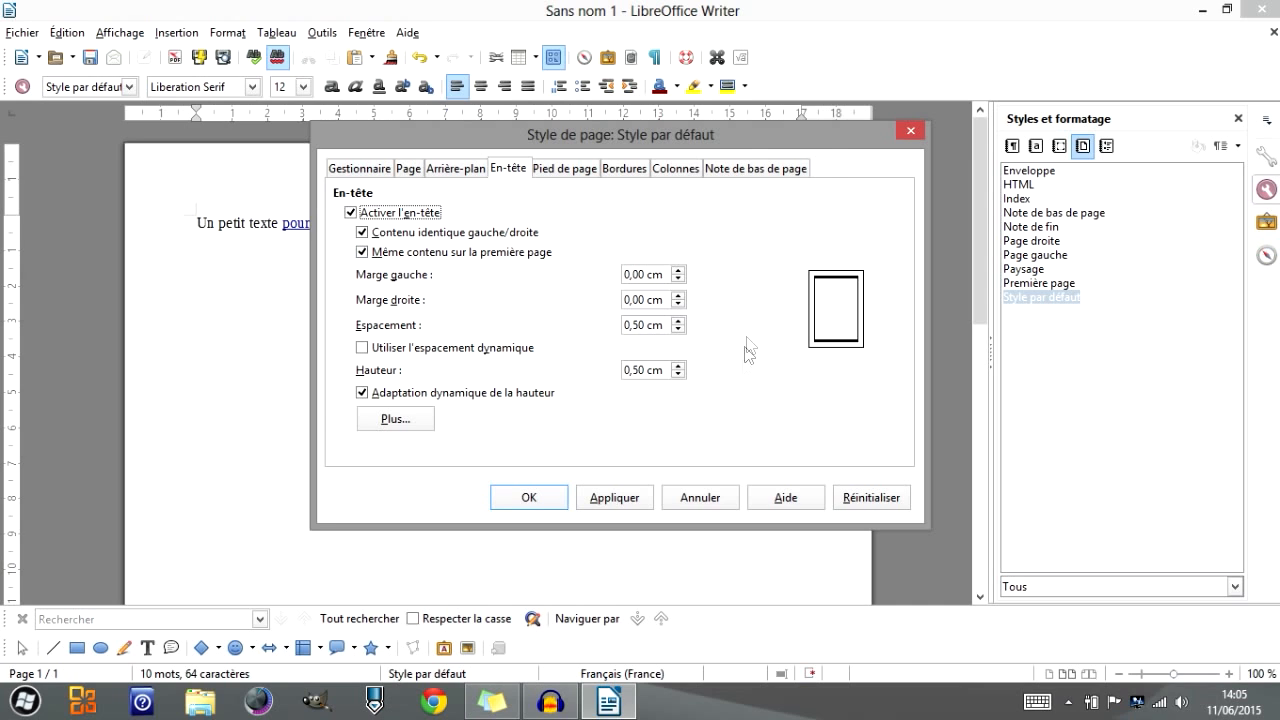
# Try a header spacing of 2 cm and set it back to 0,5 cm
pyautogui.click(677, 277)
pyautogui.click(677, 272)
pyautogui.doubleClick(642, 325)
pyautogui.write('2')
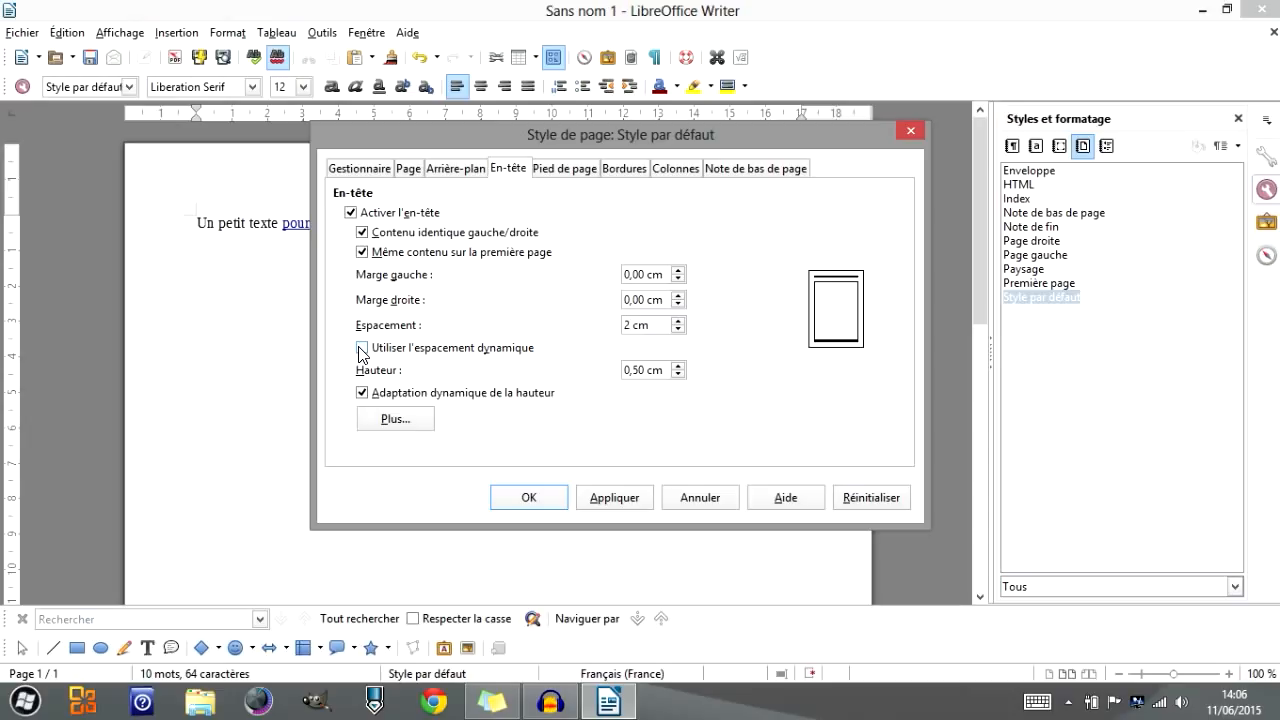
pyautogui.moveTo(648, 324); pyautogui.dragTo(600, 326)
pyautogui.write('0,5')
pyautogui.moveTo(642, 371); pyautogui.dragTo(620, 377)
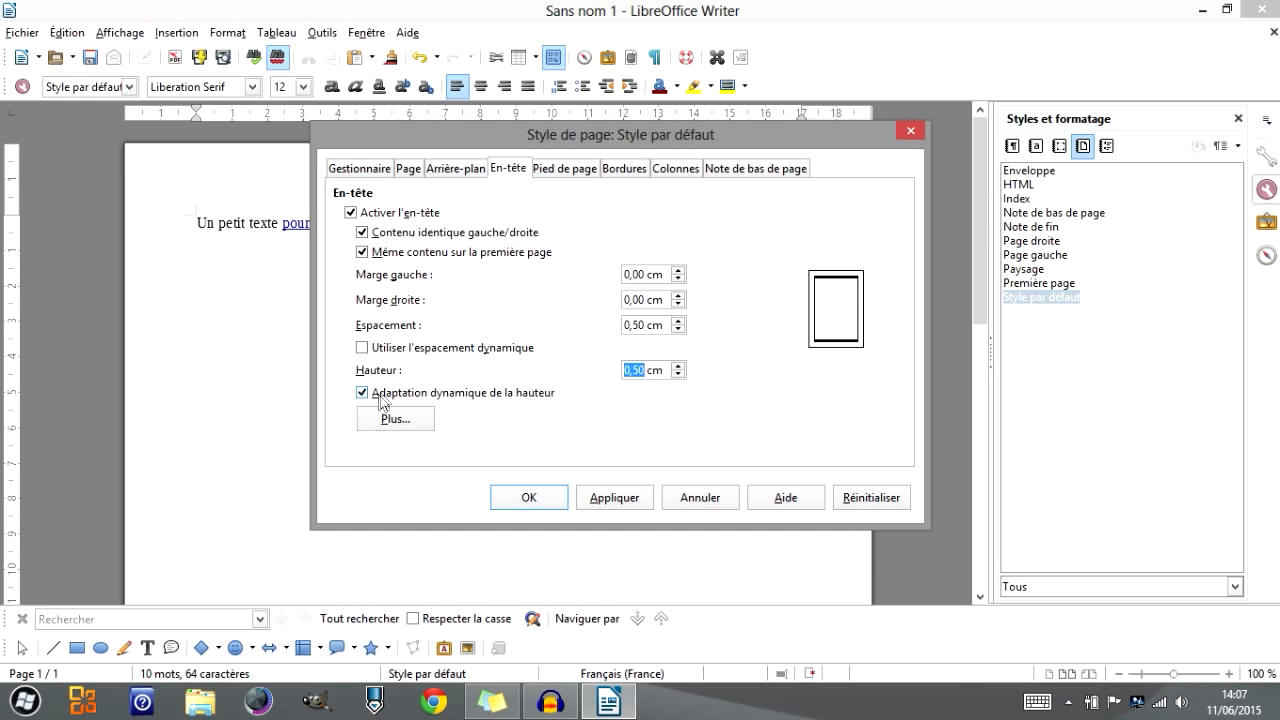
pyautogui.click(626, 370)
# Examine the header's border and background options, switching the background type to Dégradé and back to Couleur
pyautogui.click(395, 420)
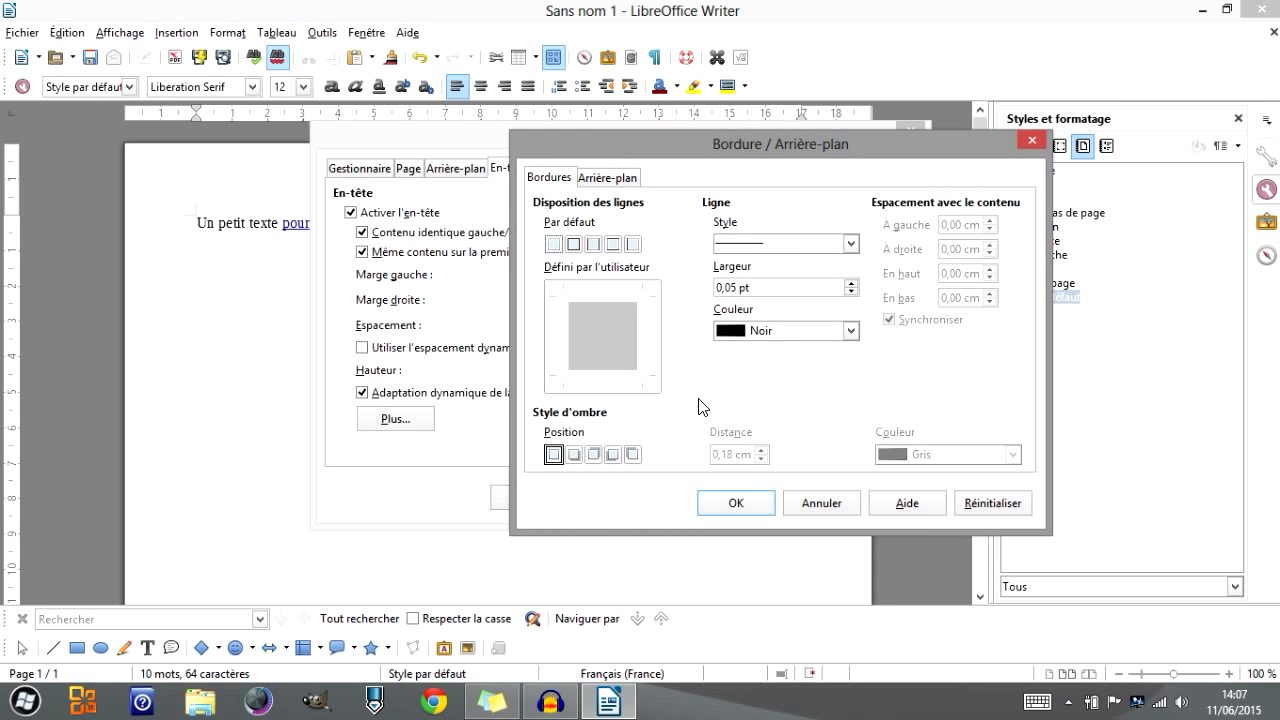
pyautogui.click(603, 178)
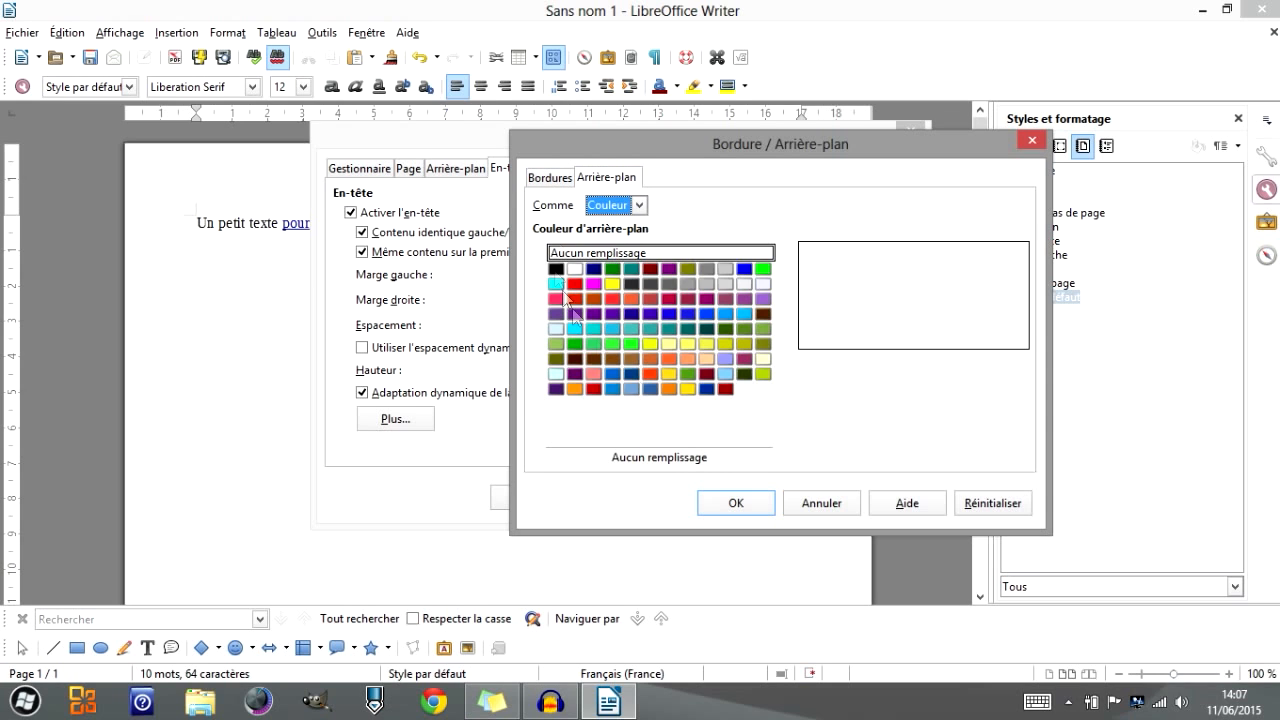
pyautogui.click(636, 205)
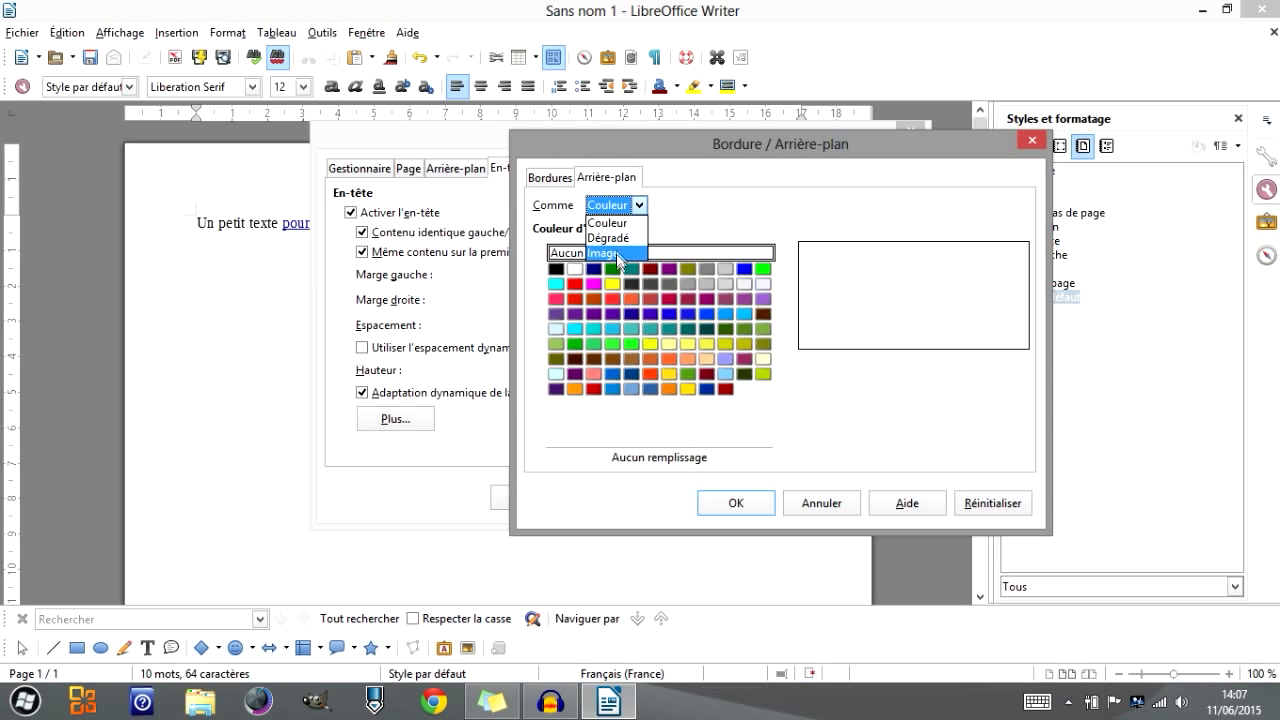
pyautogui.click(601, 240)
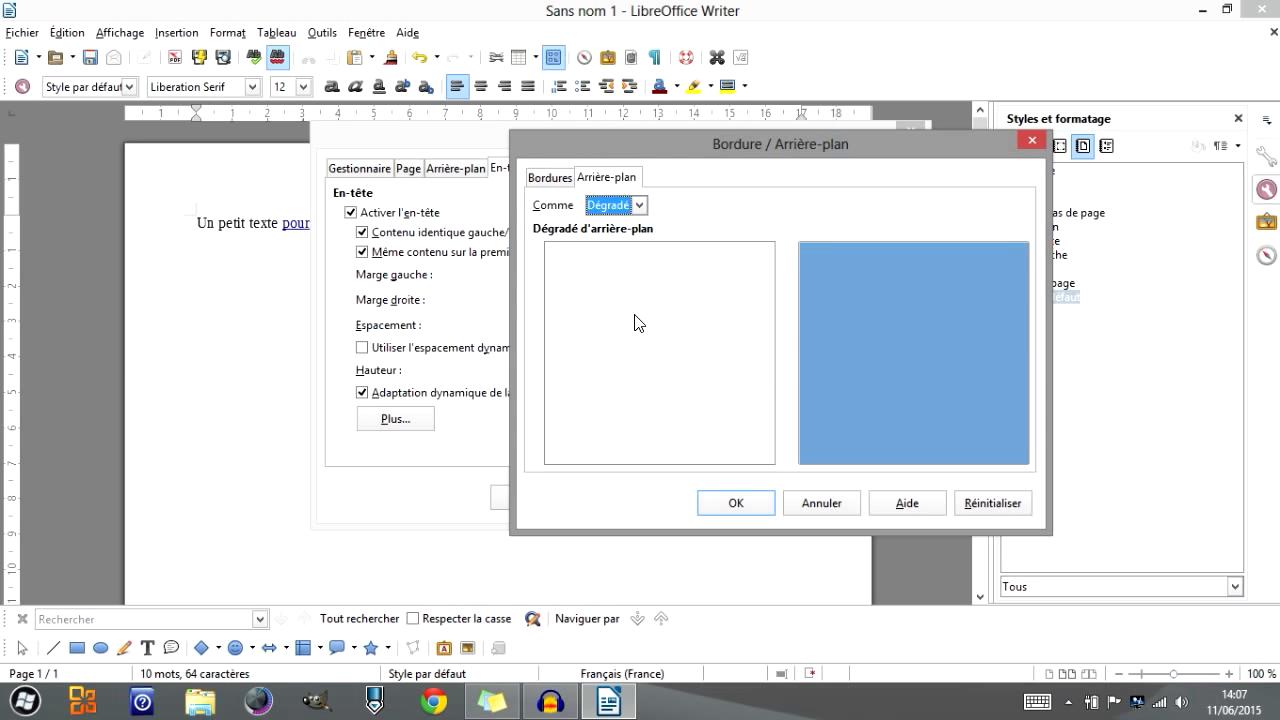
pyautogui.click(640, 205)
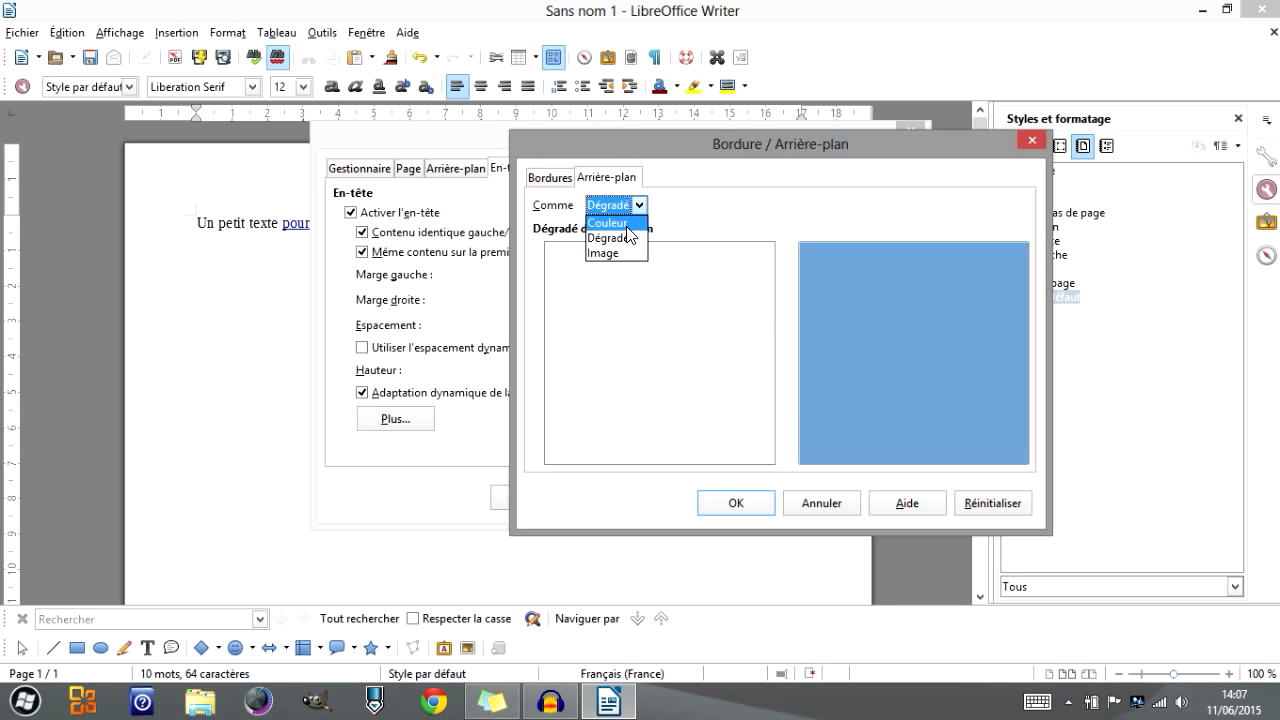
pyautogui.click(627, 224)
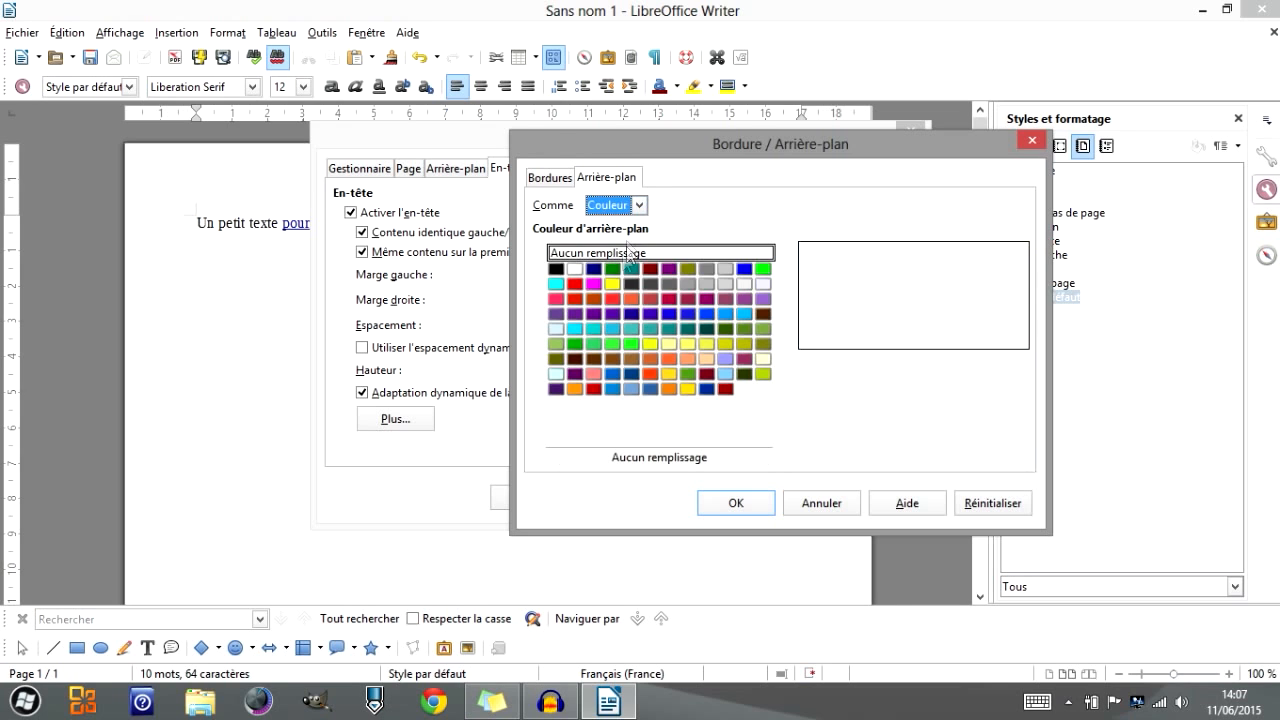
pyautogui.click(551, 180)
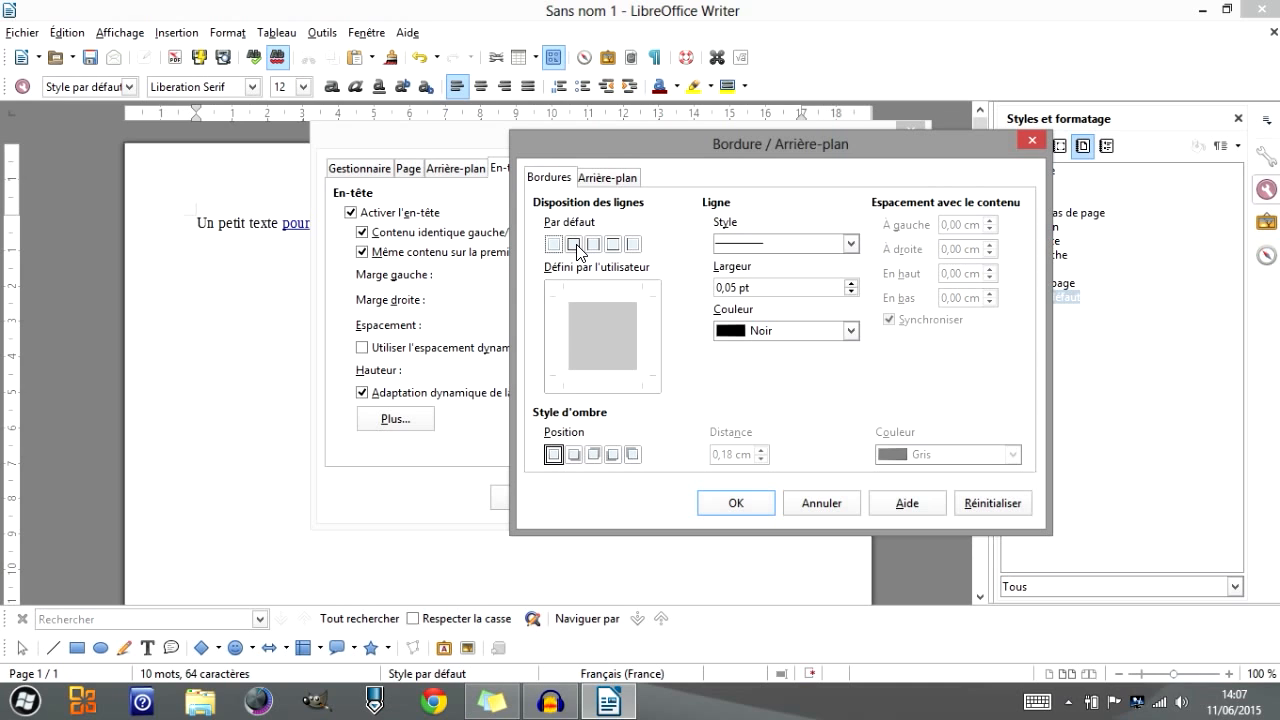
# Give the header a Bleu background and set its border line to Jaune with a width of 1 pt
pyautogui.click(607, 178)
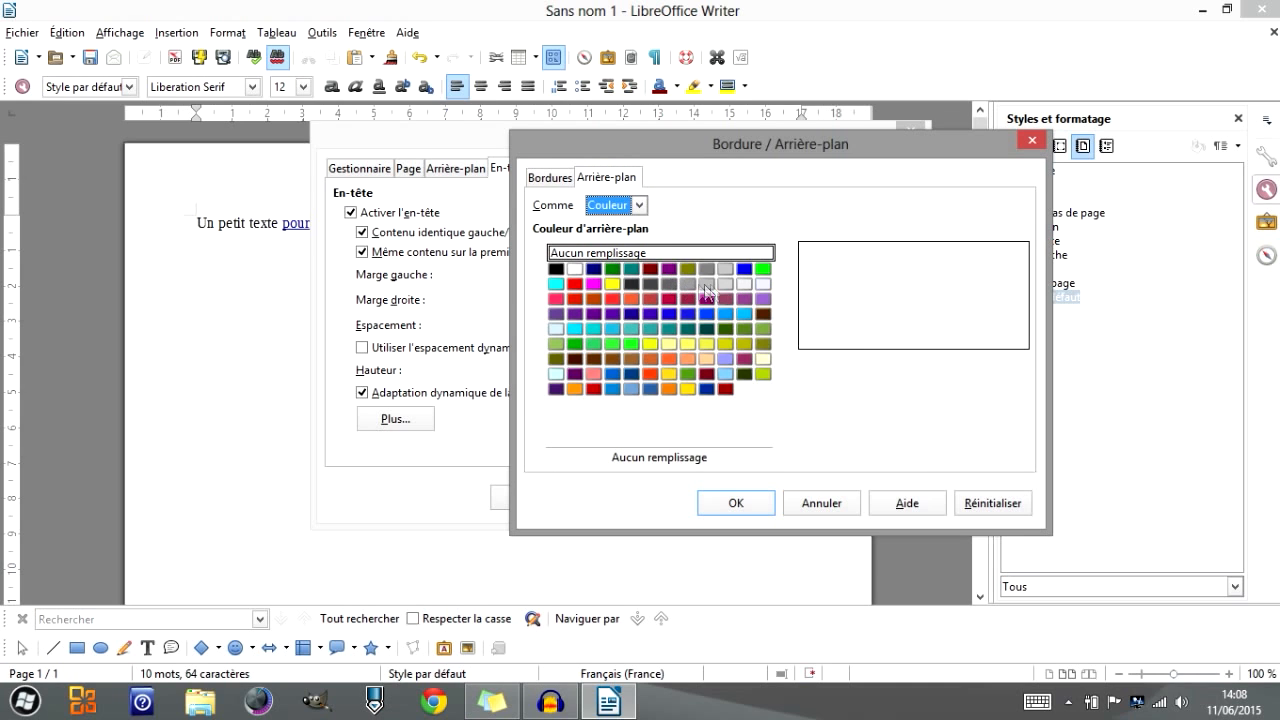
pyautogui.click(596, 271)
pyautogui.click(548, 180)
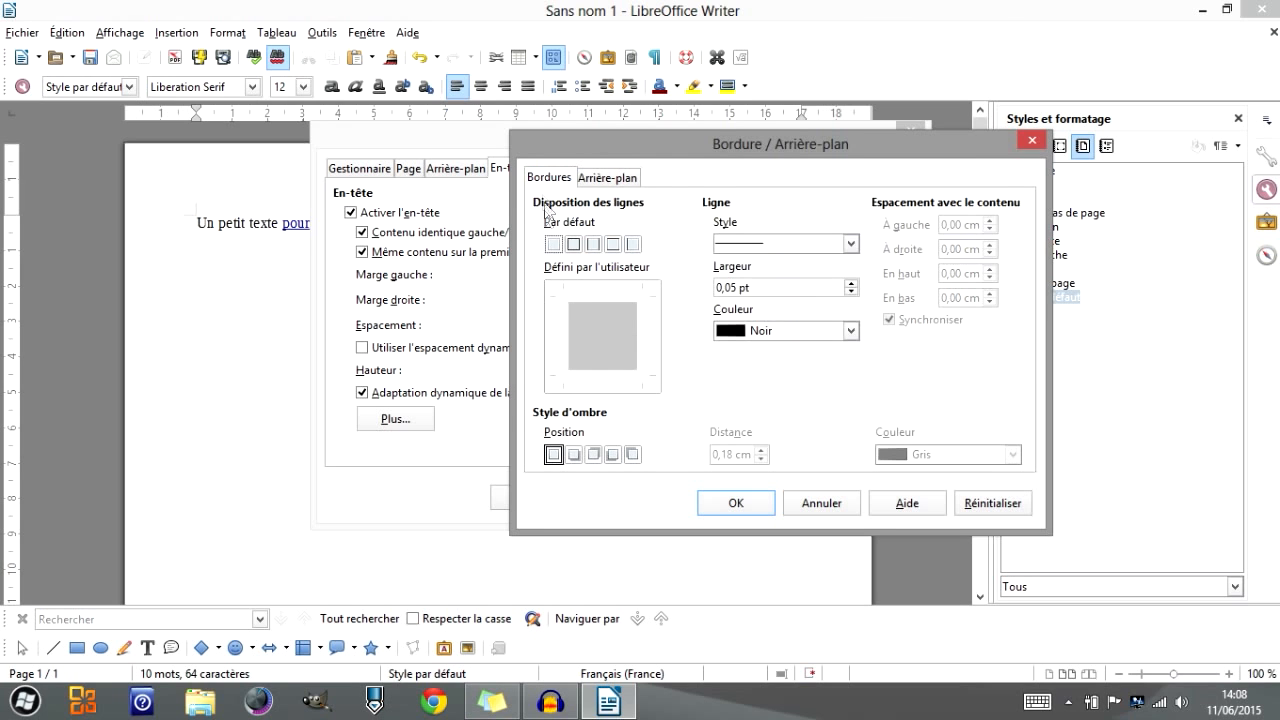
pyautogui.click(850, 331)
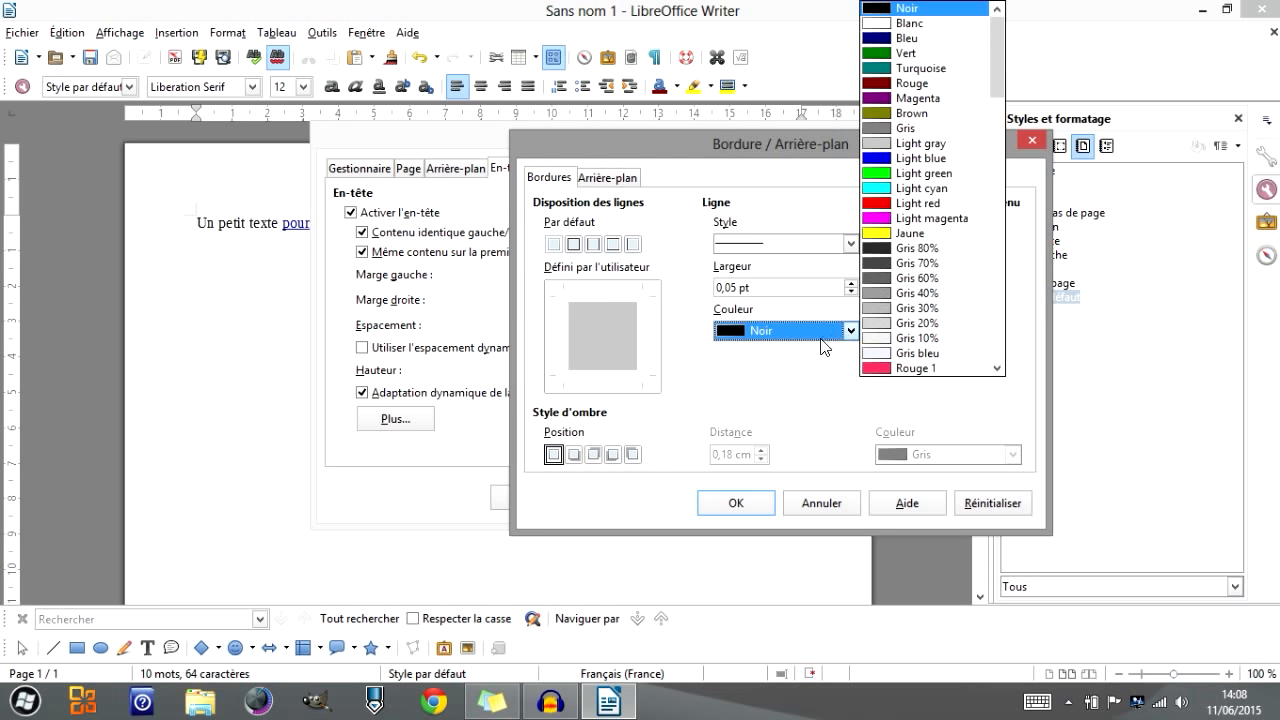
pyautogui.click(910, 233)
pyautogui.doubleClick(733, 283)
pyautogui.write('1')
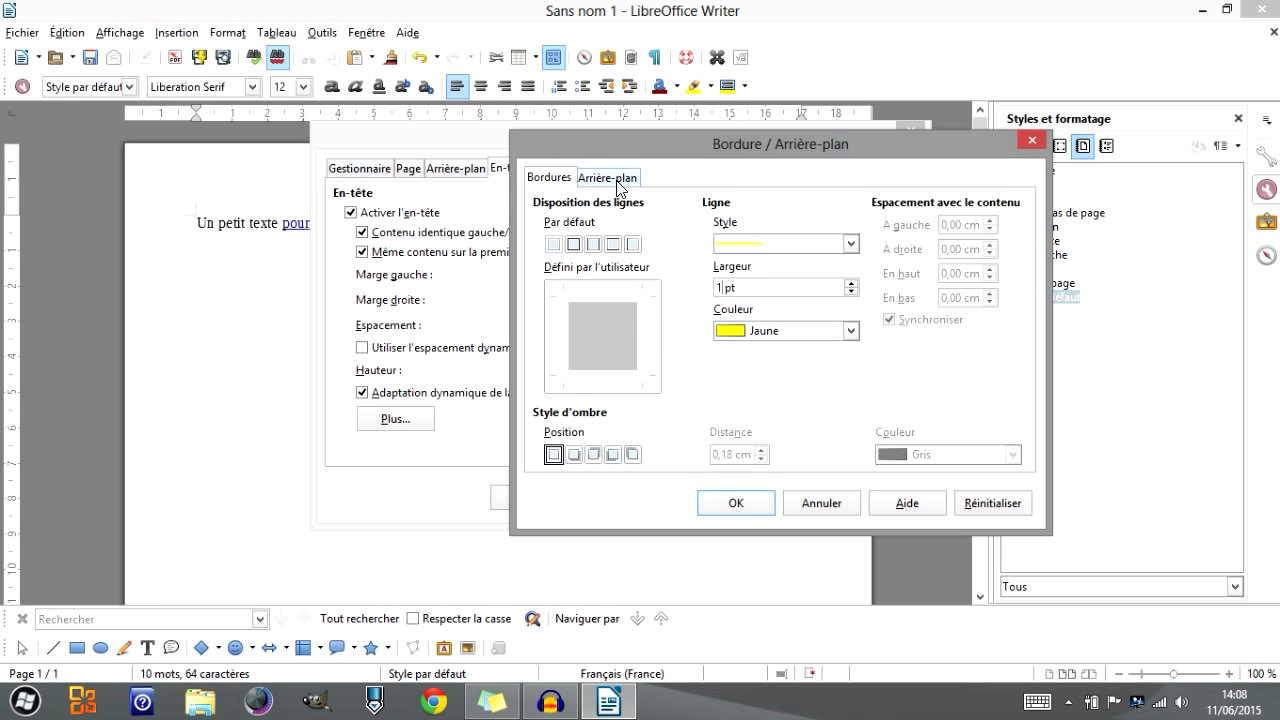
pyautogui.click(736, 503)
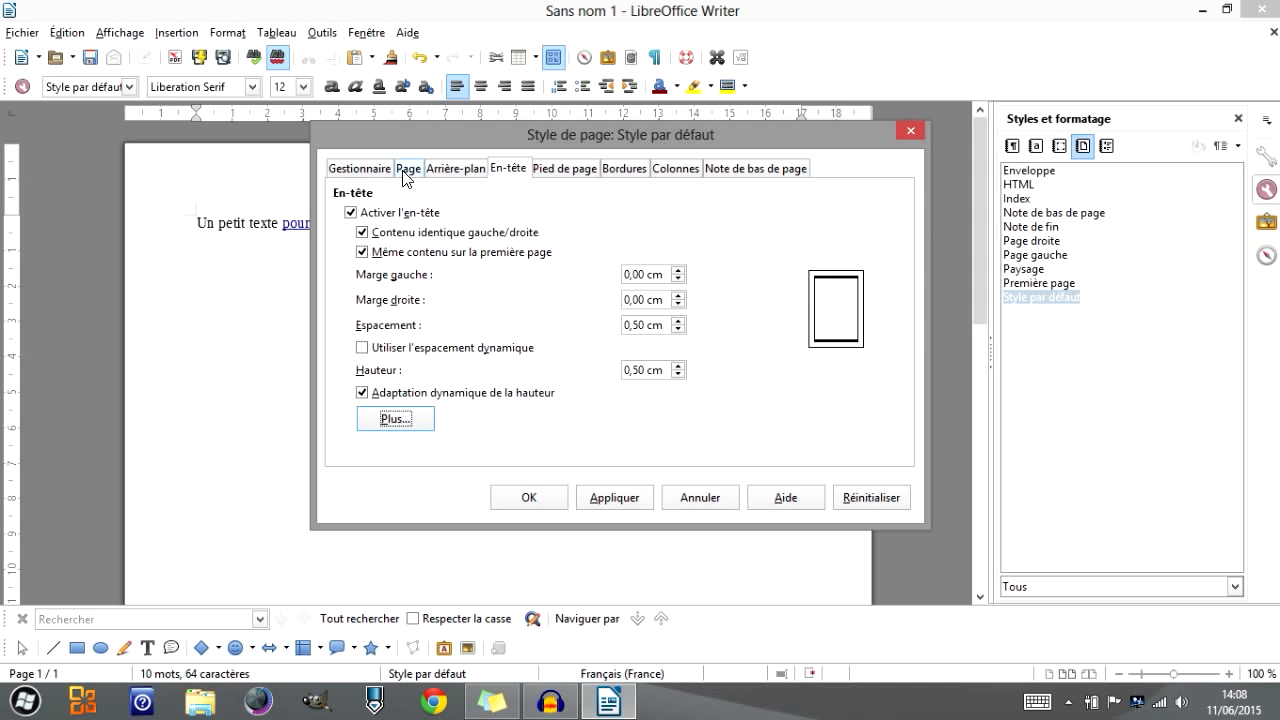
# Set the page background color to Gris bleu and add a border on all four sides of the page
pyautogui.click(452, 169)
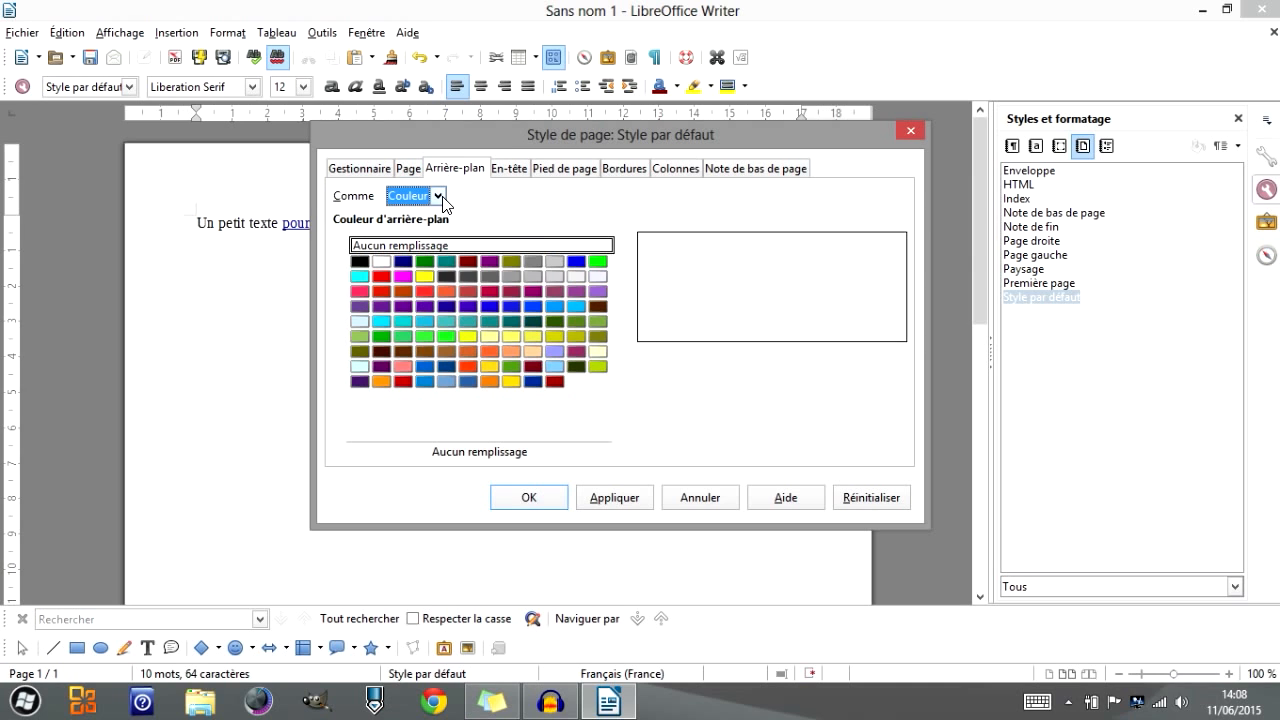
pyautogui.click(585, 277)
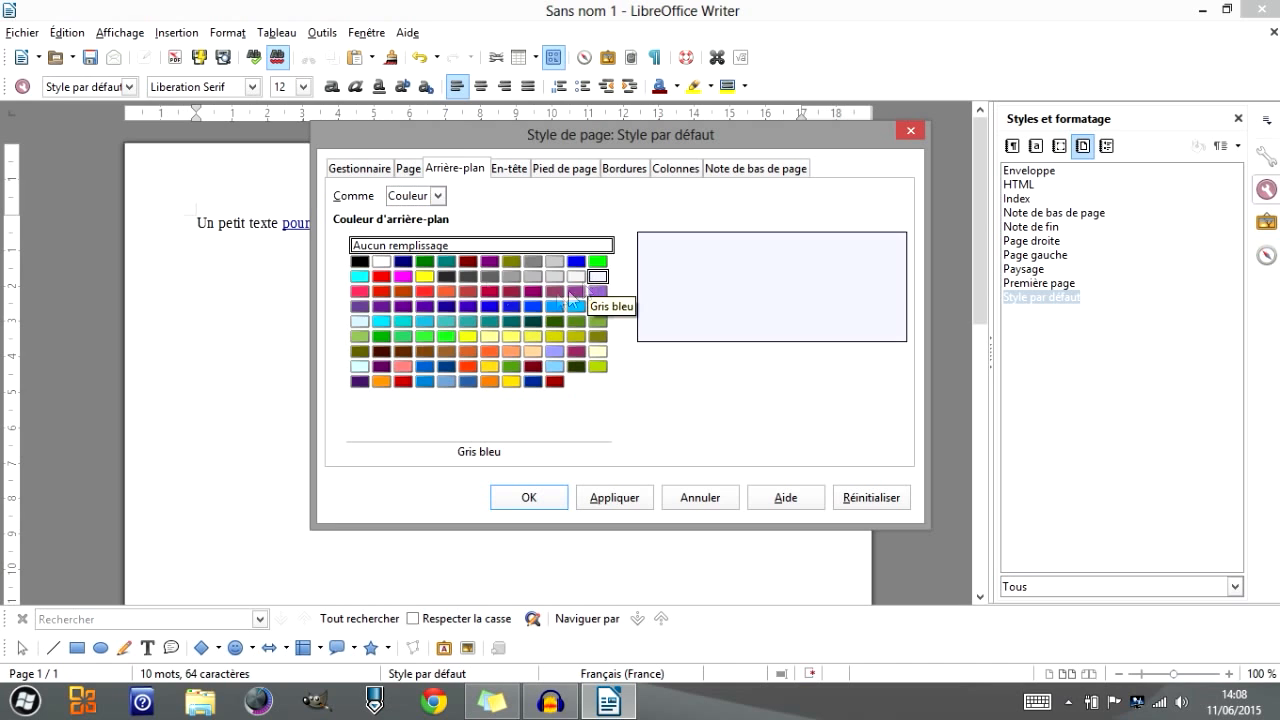
pyautogui.click(616, 170)
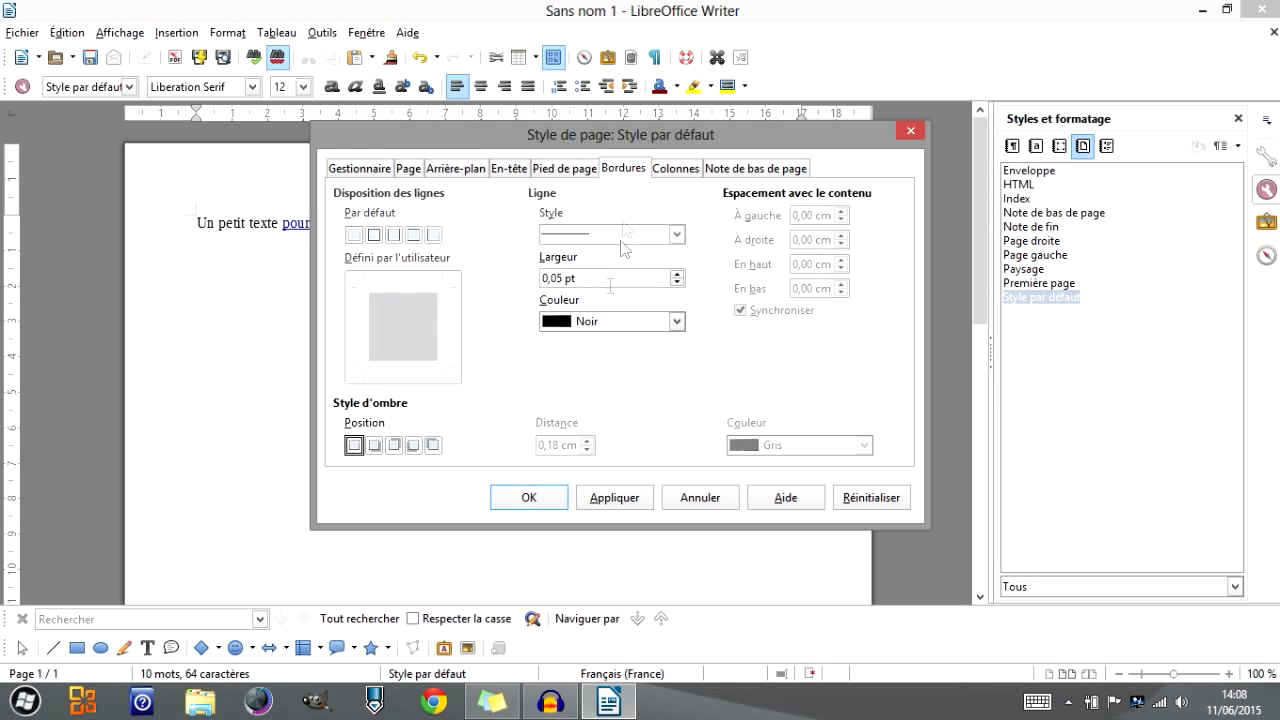
pyautogui.click(374, 235)
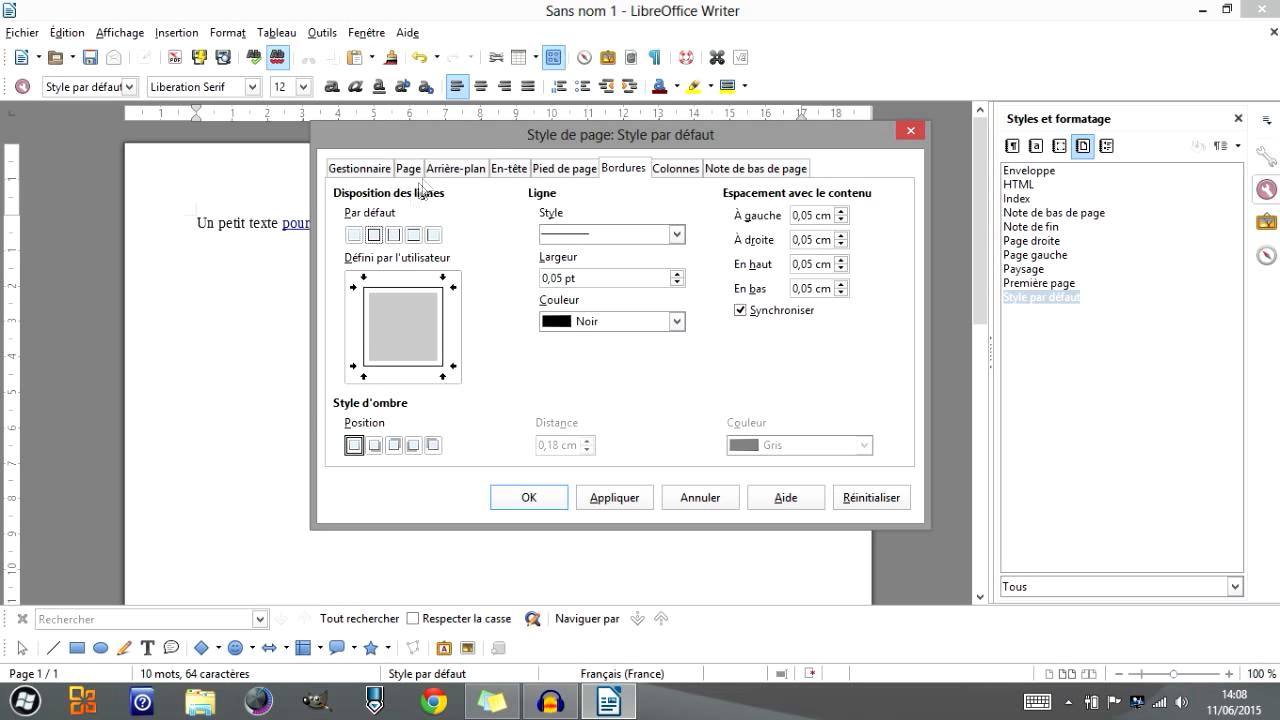
# Add a border on all four sides of the footer and set its line color to Jaune
pyautogui.click(557, 172)
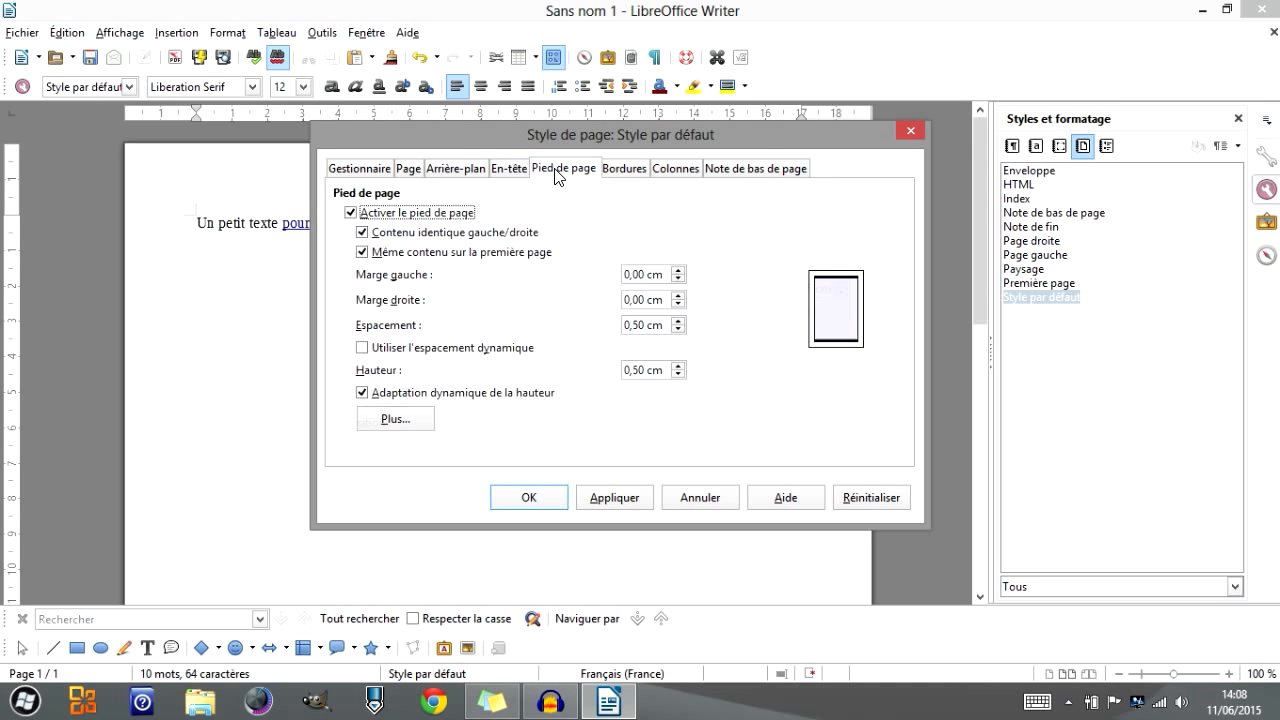
pyautogui.click(402, 424)
pyautogui.click(575, 244)
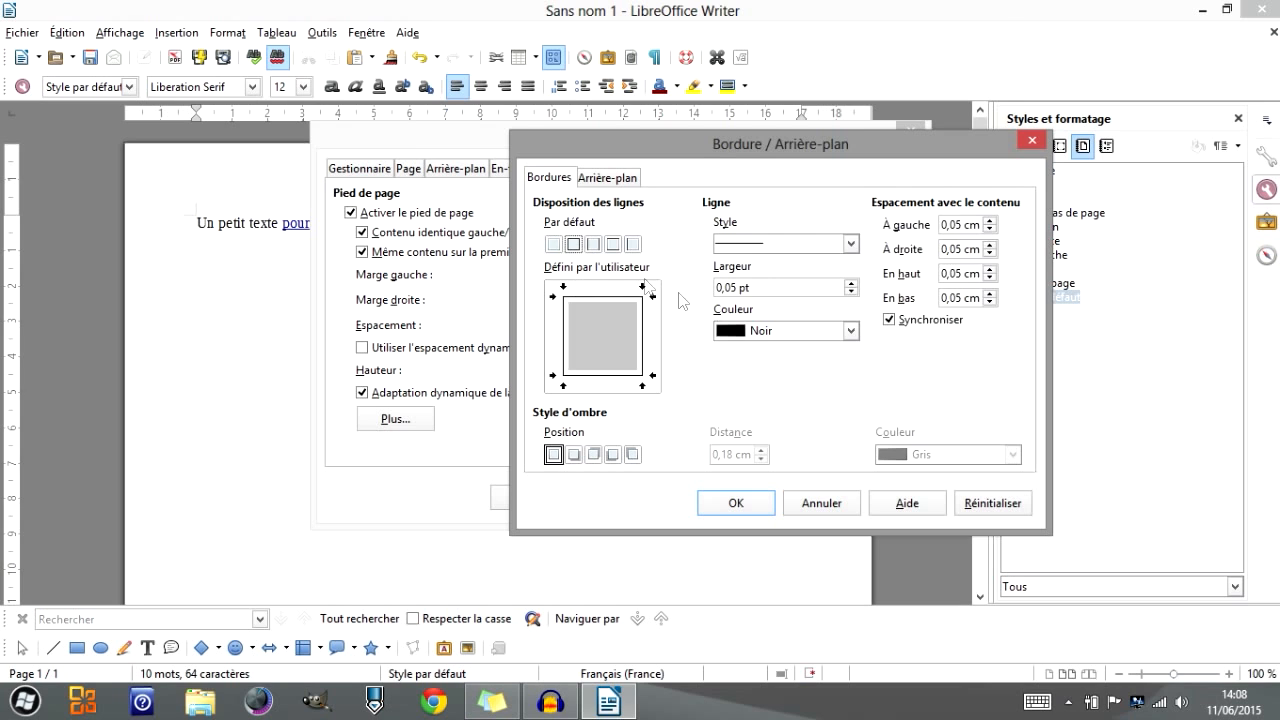
pyautogui.click(743, 333)
pyautogui.click(905, 233)
# Set the footer's background color to Vert, after trying Bleu, and accept the footer's border and background
pyautogui.click(607, 177)
pyautogui.click(594, 269)
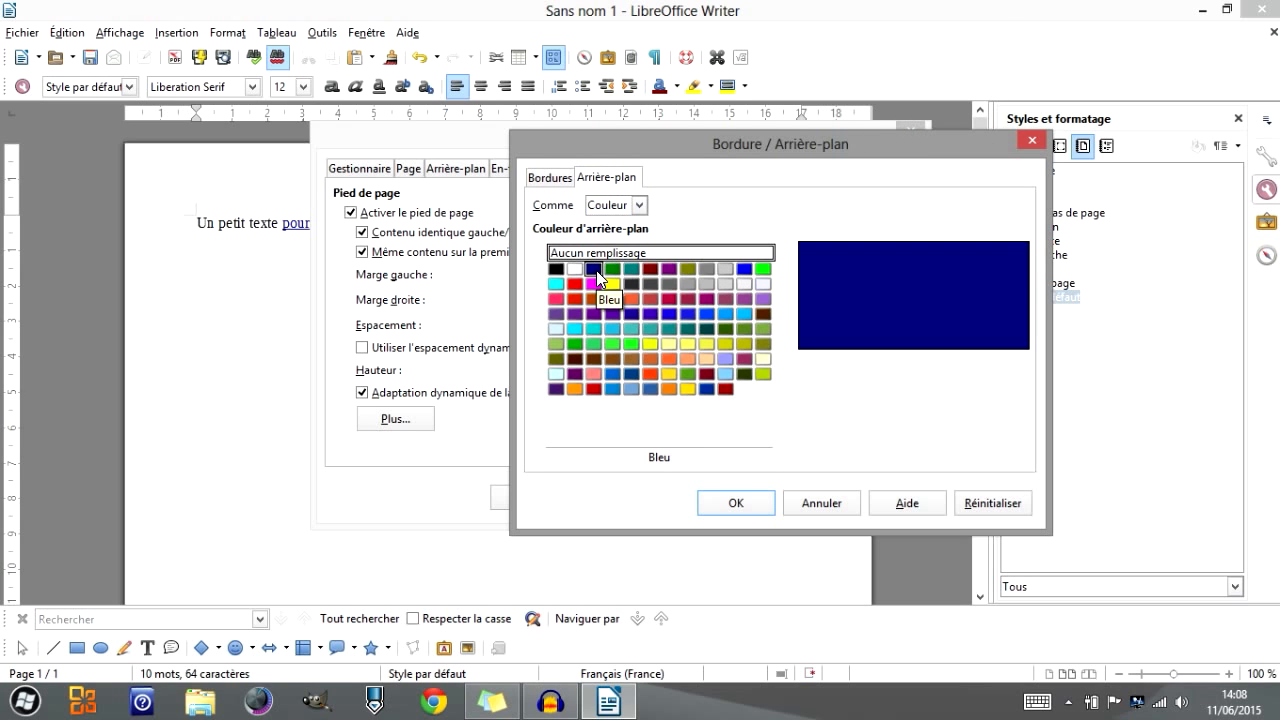
pyautogui.click(612, 268)
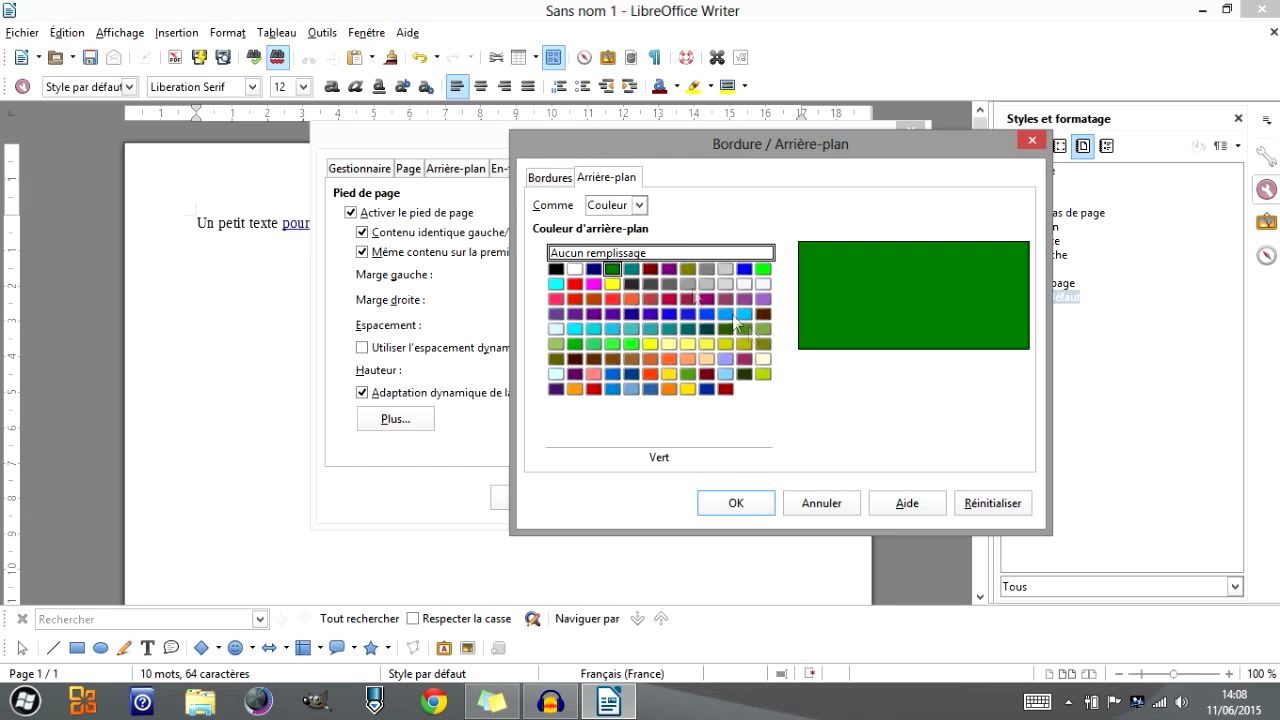
pyautogui.click(735, 503)
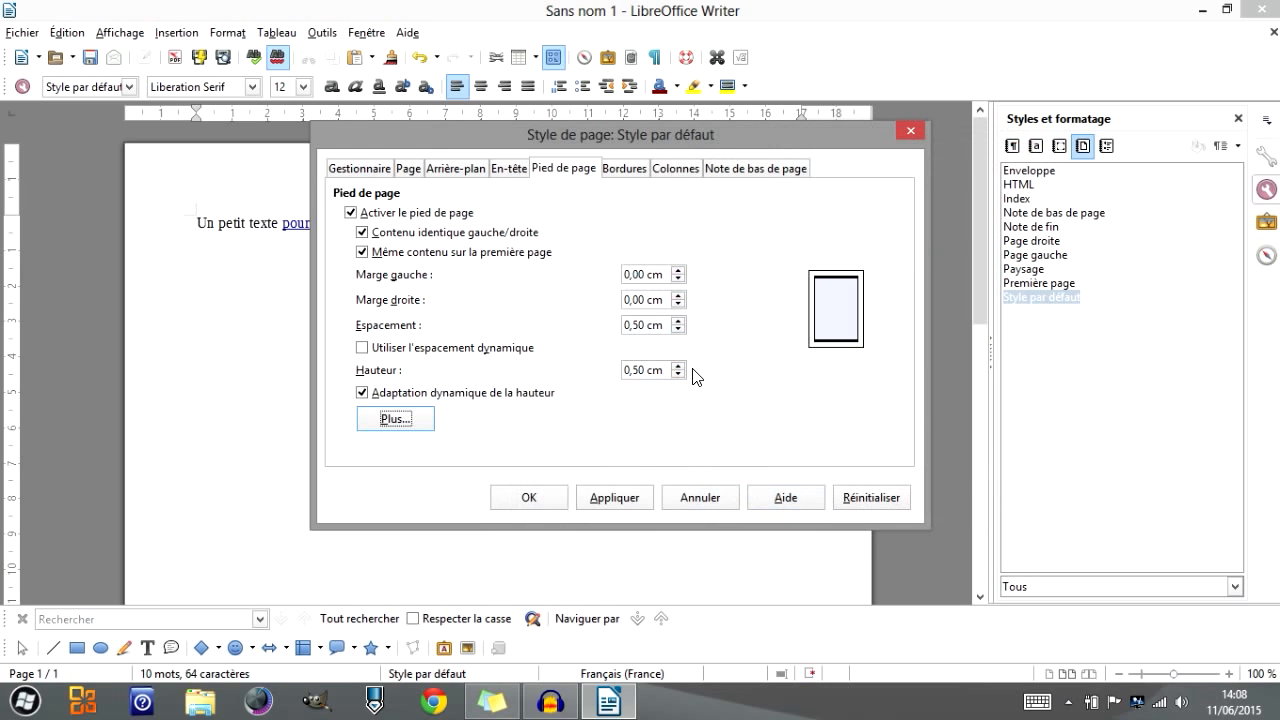
# Divide the page style's layout into 4 columns
pyautogui.click(673, 167)
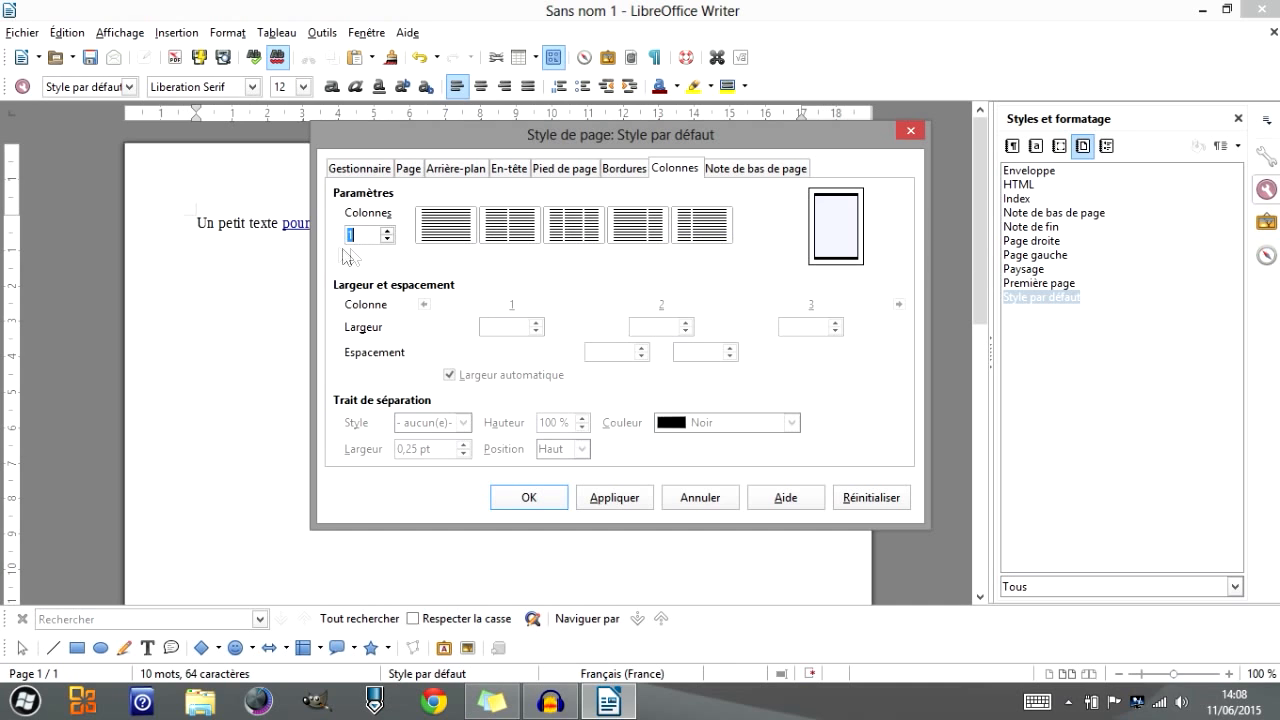
pyautogui.click(389, 231)
pyautogui.click(389, 231)
pyautogui.click(389, 231)
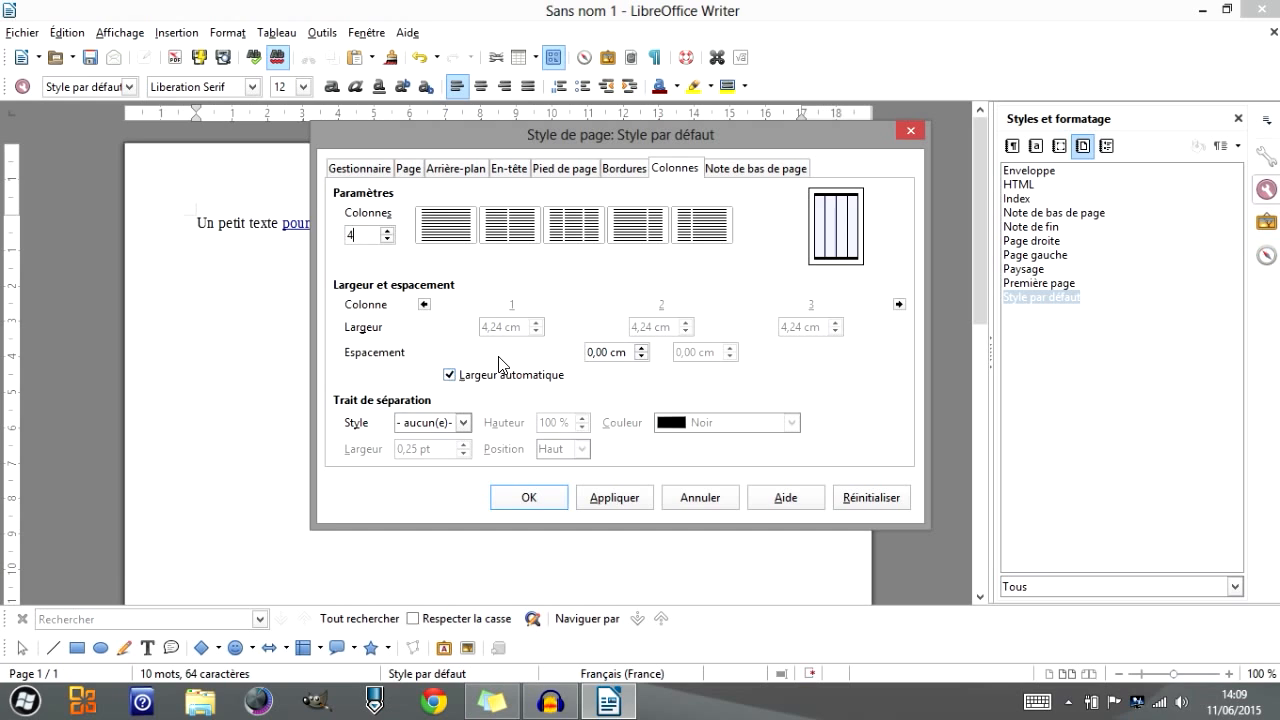
# Try manual widths of 4,00 cm for column 1 and 5,00 cm for column 2, and restore automatic width
pyautogui.click(449, 377)
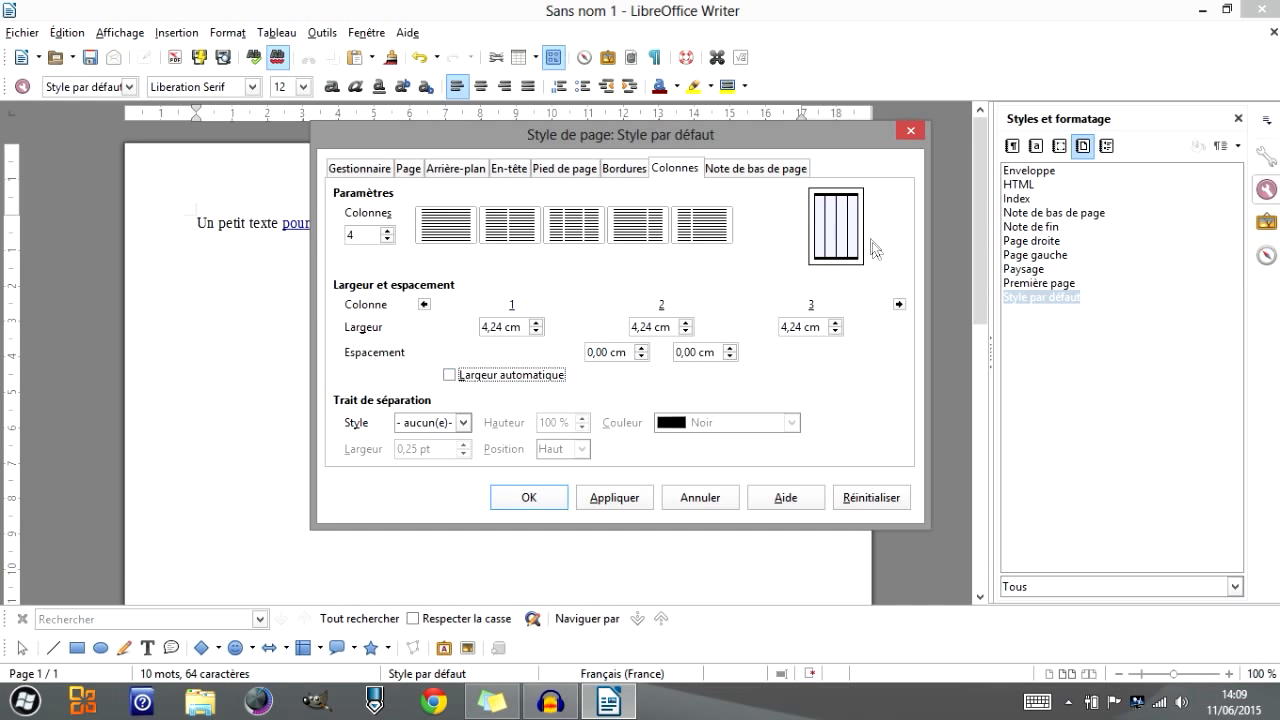
pyautogui.doubleClick(499, 325)
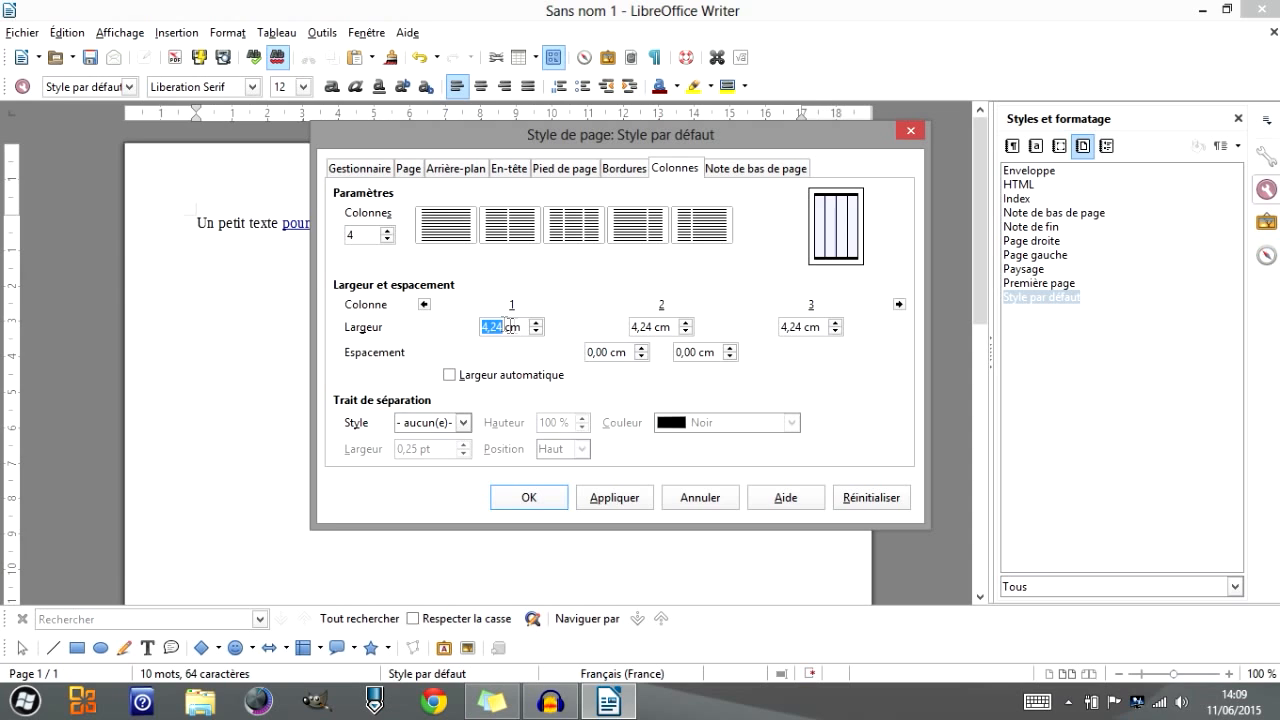
pyautogui.write('4,00')
pyautogui.doubleClick(635, 326)
pyautogui.write('5')
pyautogui.click(612, 352)
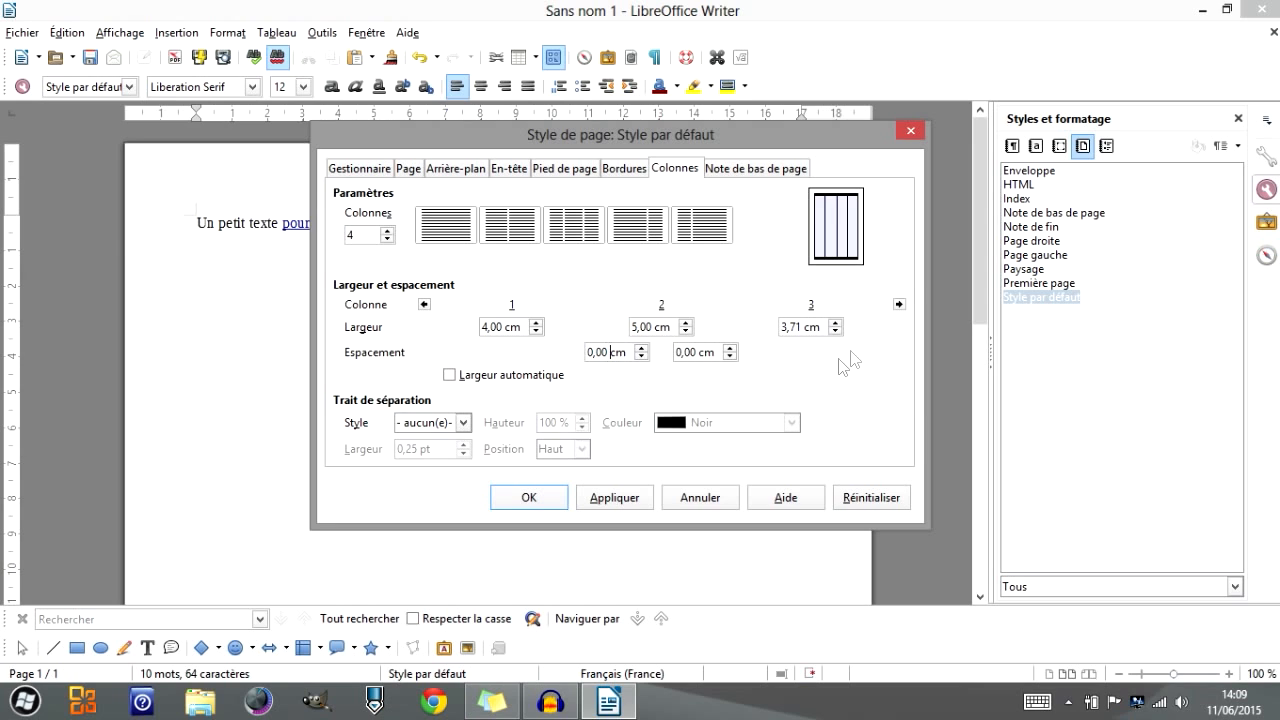
pyautogui.doubleClick(798, 327)
pyautogui.click(449, 376)
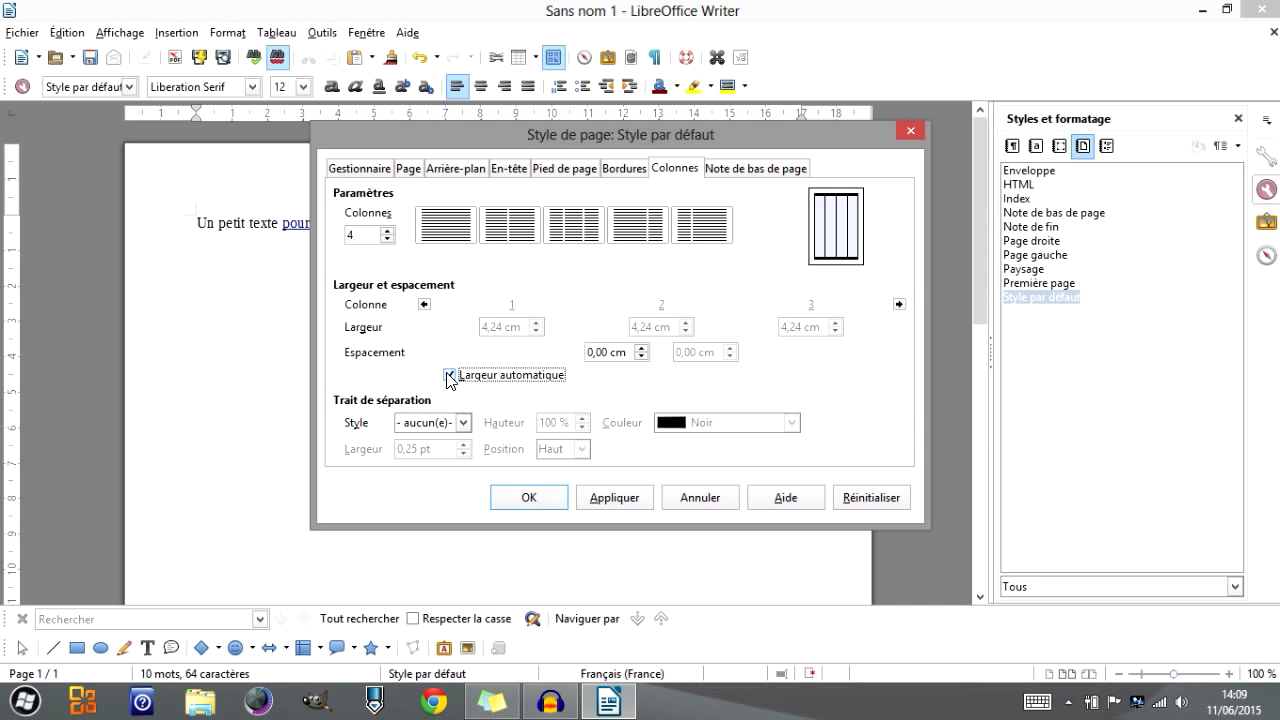
# Turn off automatic column width, set column 1 to 4 cm wide, and show the width settings through column 4
pyautogui.click(450, 378)
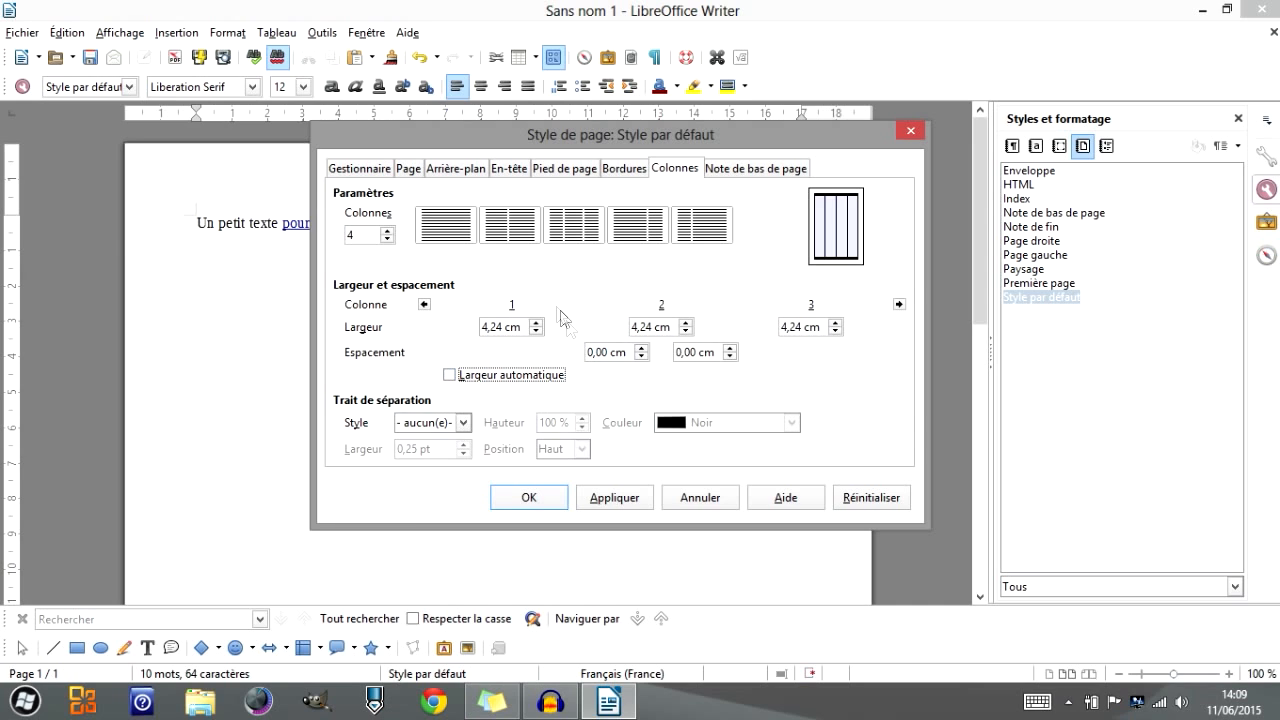
pyautogui.doubleClick(495, 323)
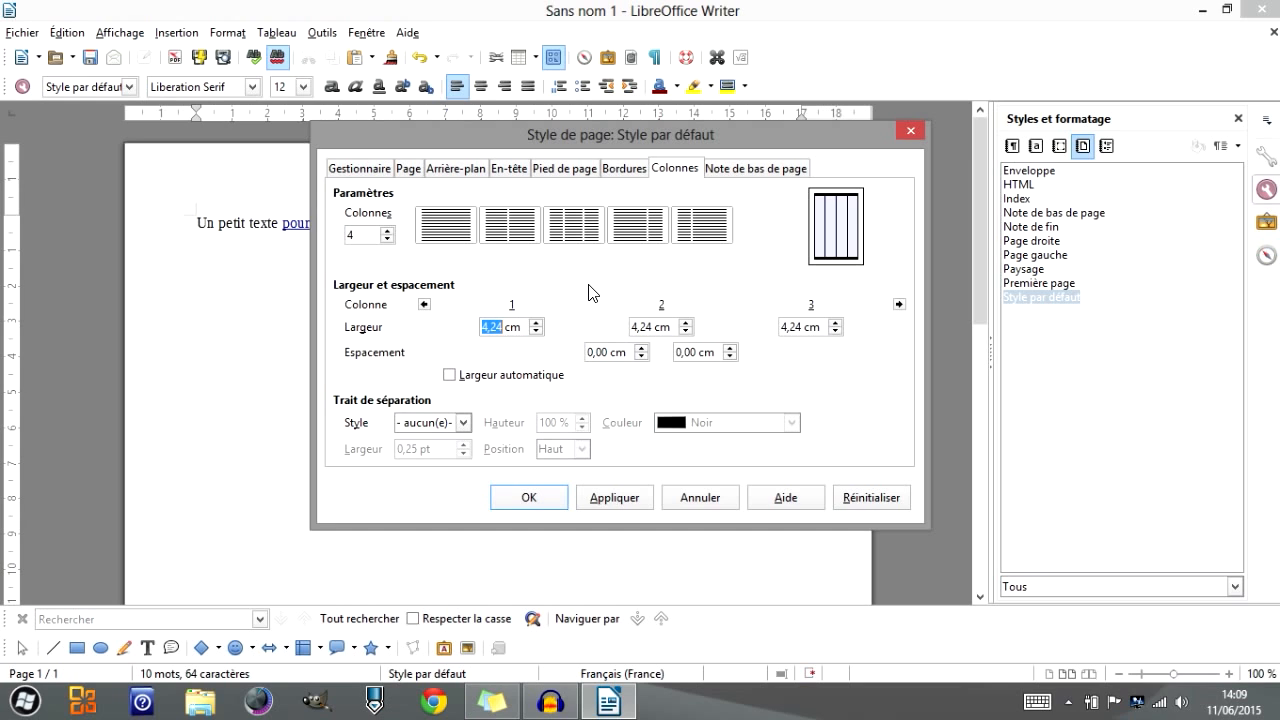
pyautogui.write('4')
pyautogui.click(899, 304)
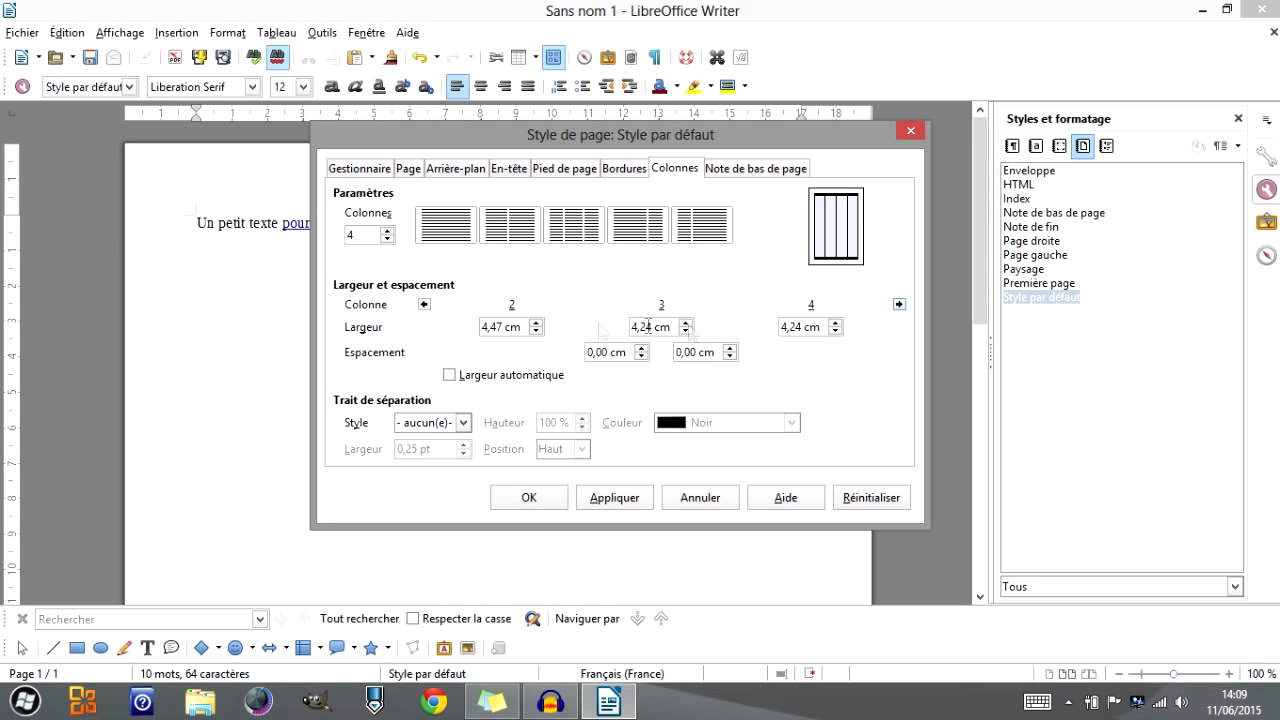
# Try spacings of 2 cm and 0,47 cm between columns 1 and 2, and show the width settings through column 4
pyautogui.click(424, 305)
pyautogui.doubleClick(590, 353)
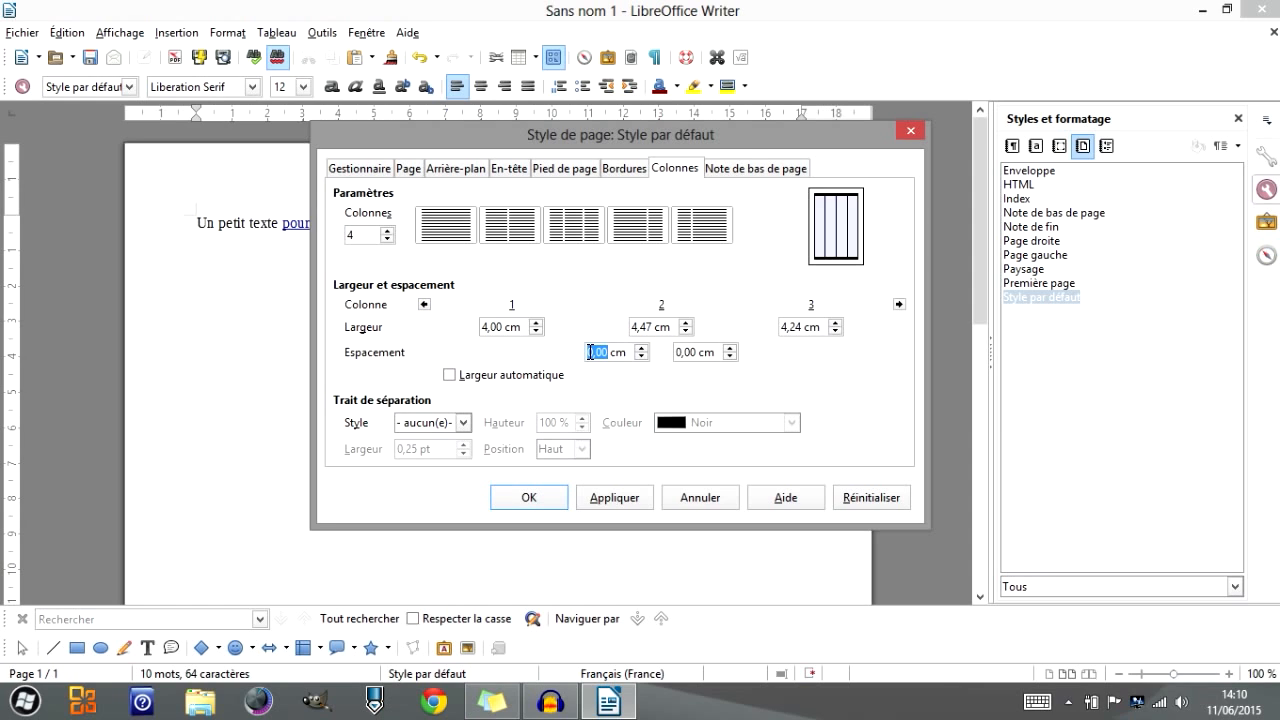
pyautogui.write('2')
pyautogui.click(642, 324)
pyautogui.moveTo(632, 326); pyautogui.dragTo(645, 326)
pyautogui.doubleClick(590, 351)
pyautogui.write('0,47')
pyautogui.click(898, 305)
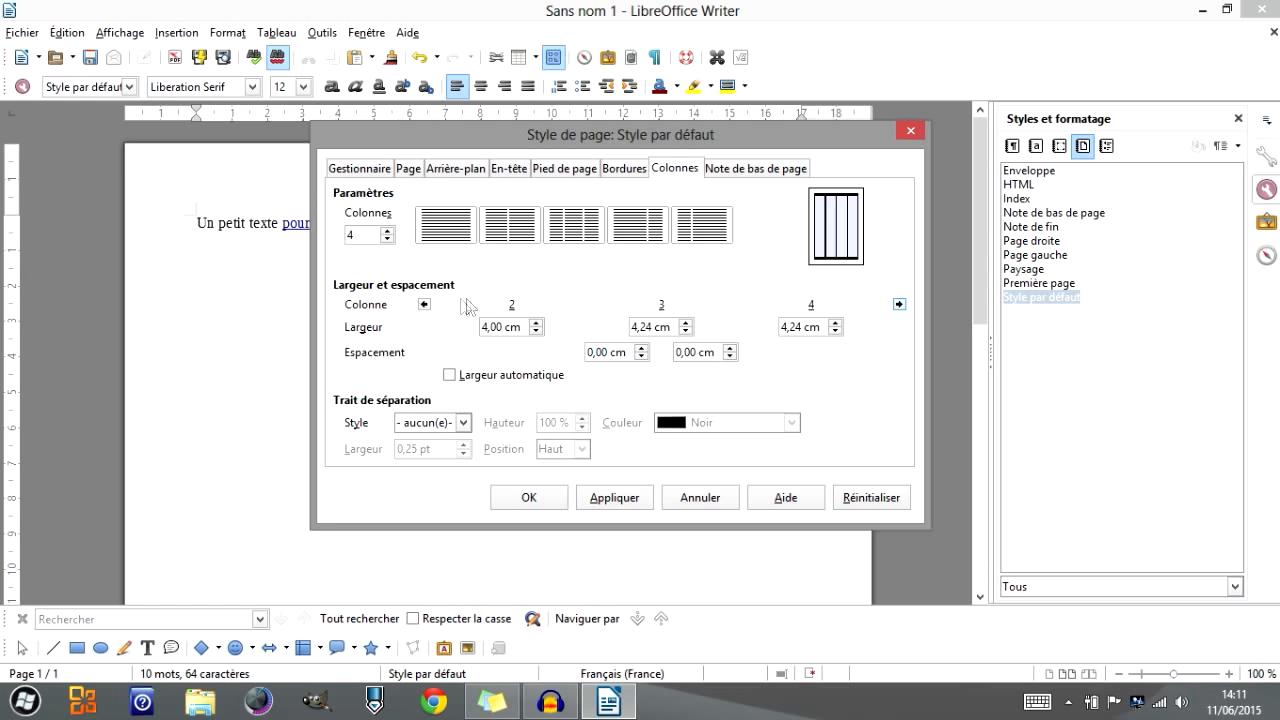
# Restore automatic column width and lay the page style out in 2 columns with 1 cm spacing
pyautogui.click(424, 304)
pyautogui.click(449, 376)
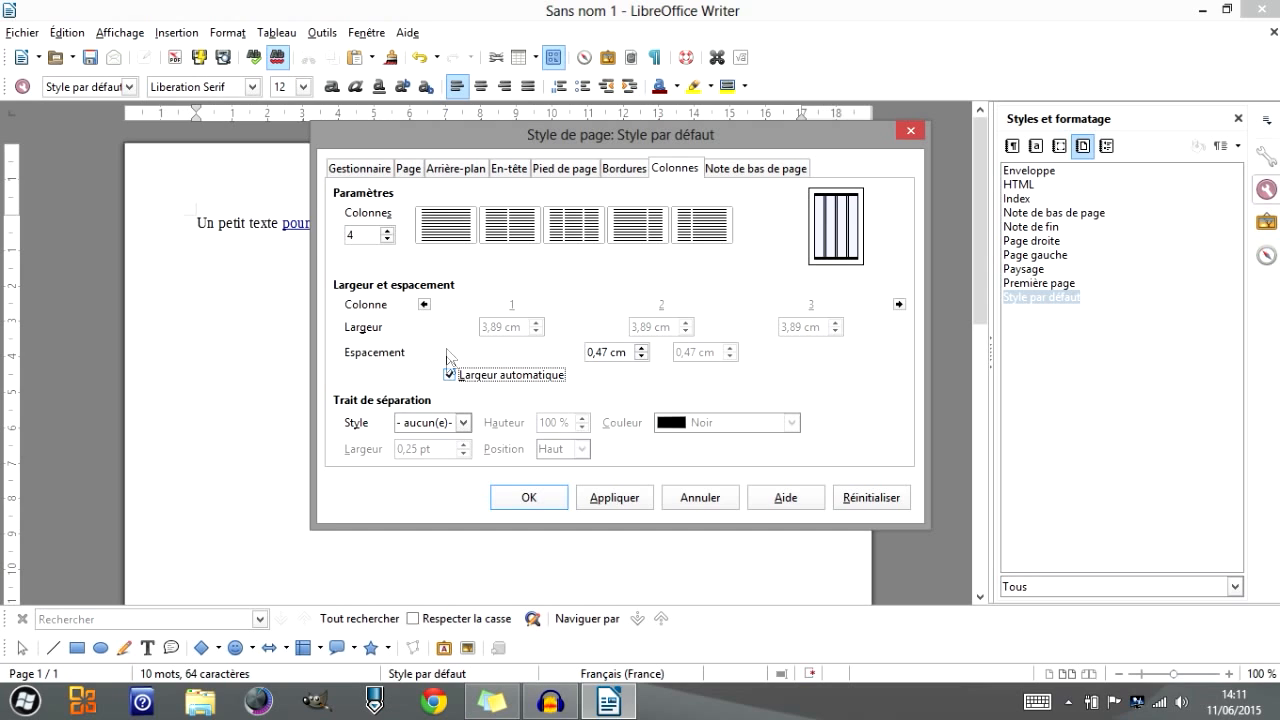
pyautogui.click(505, 232)
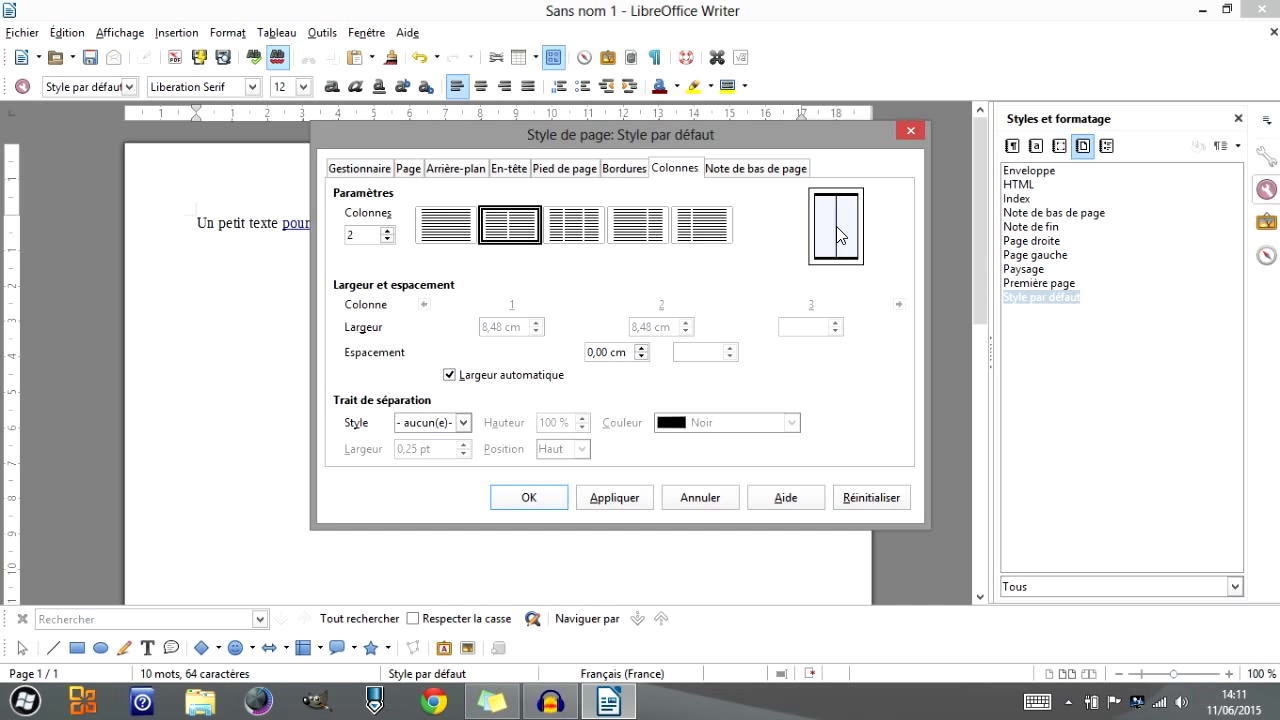
pyautogui.moveTo(606, 352); pyautogui.dragTo(566, 362)
pyautogui.write('1')
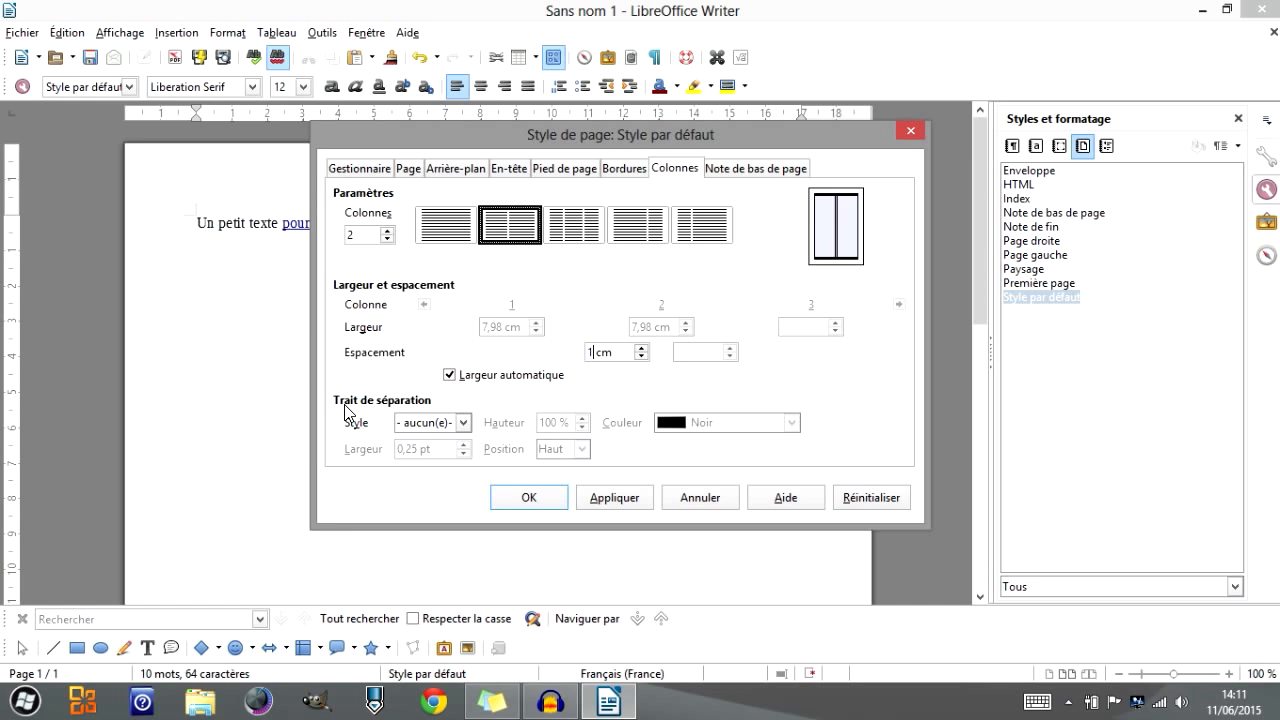
# Add a solid separation line between the columns and set its height to 70 %, after trying 95 %
pyautogui.click(462, 423)
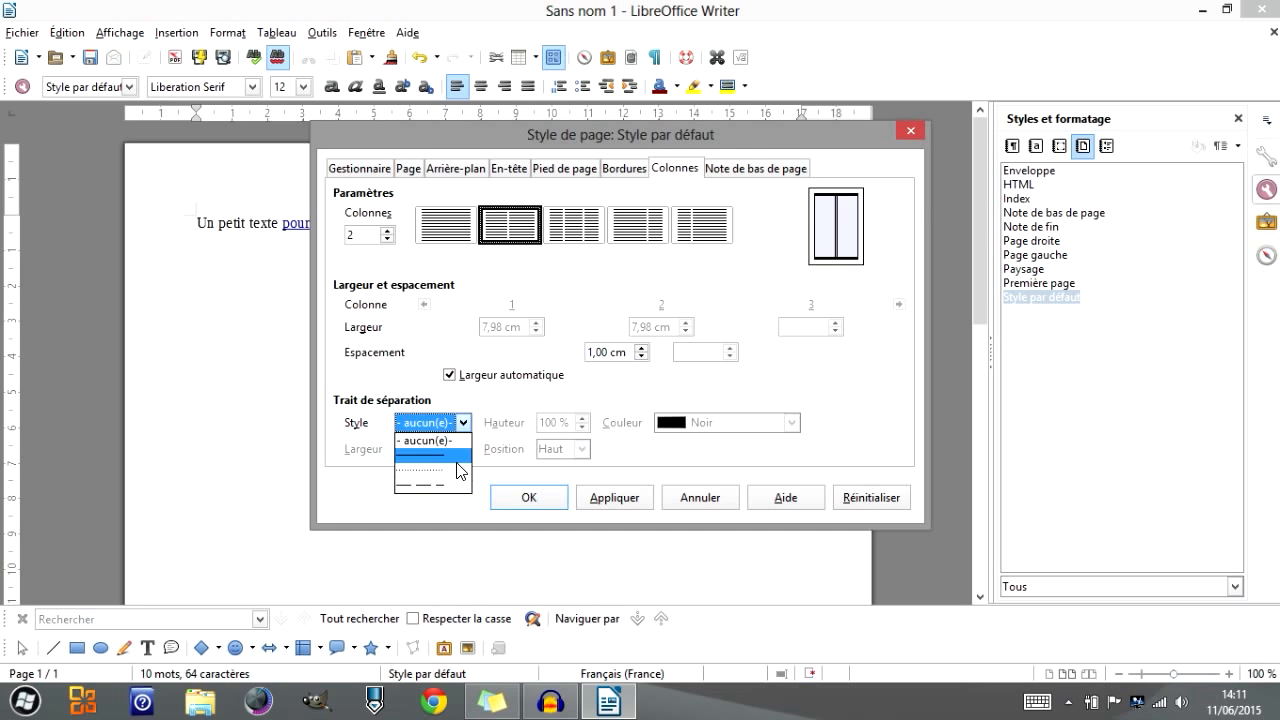
pyautogui.click(456, 458)
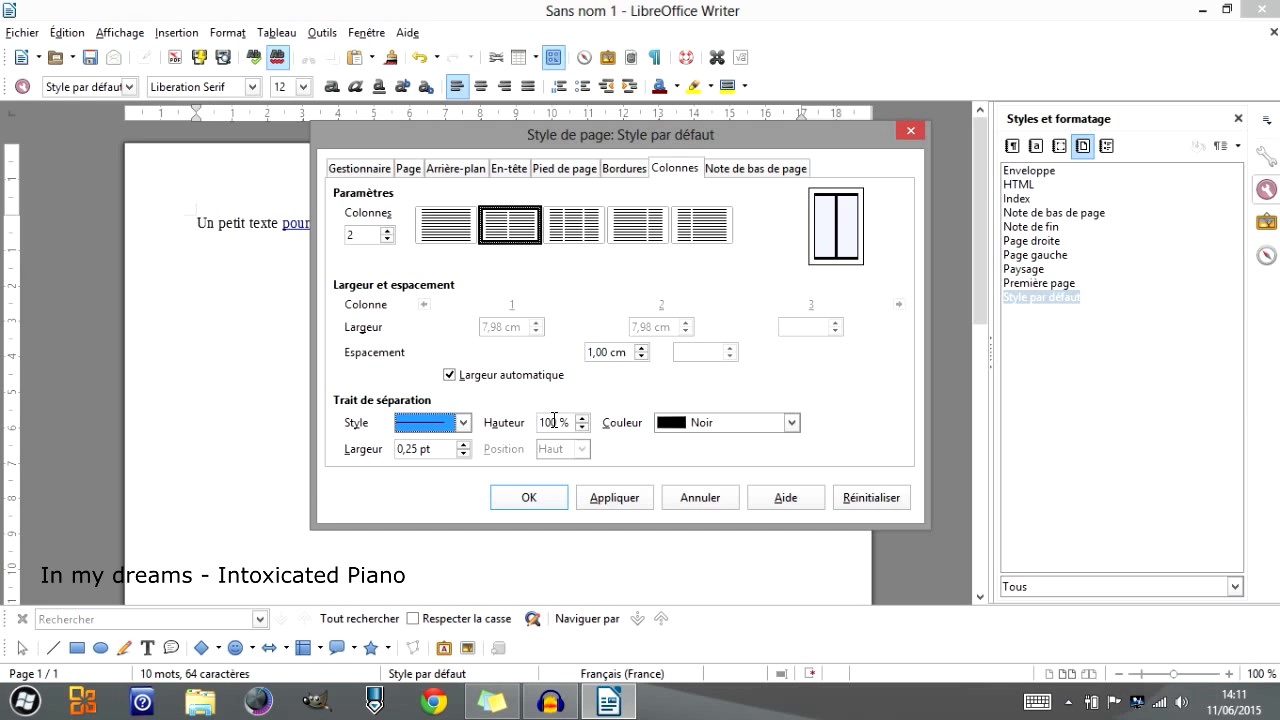
pyautogui.moveTo(554, 420); pyautogui.dragTo(546, 422)
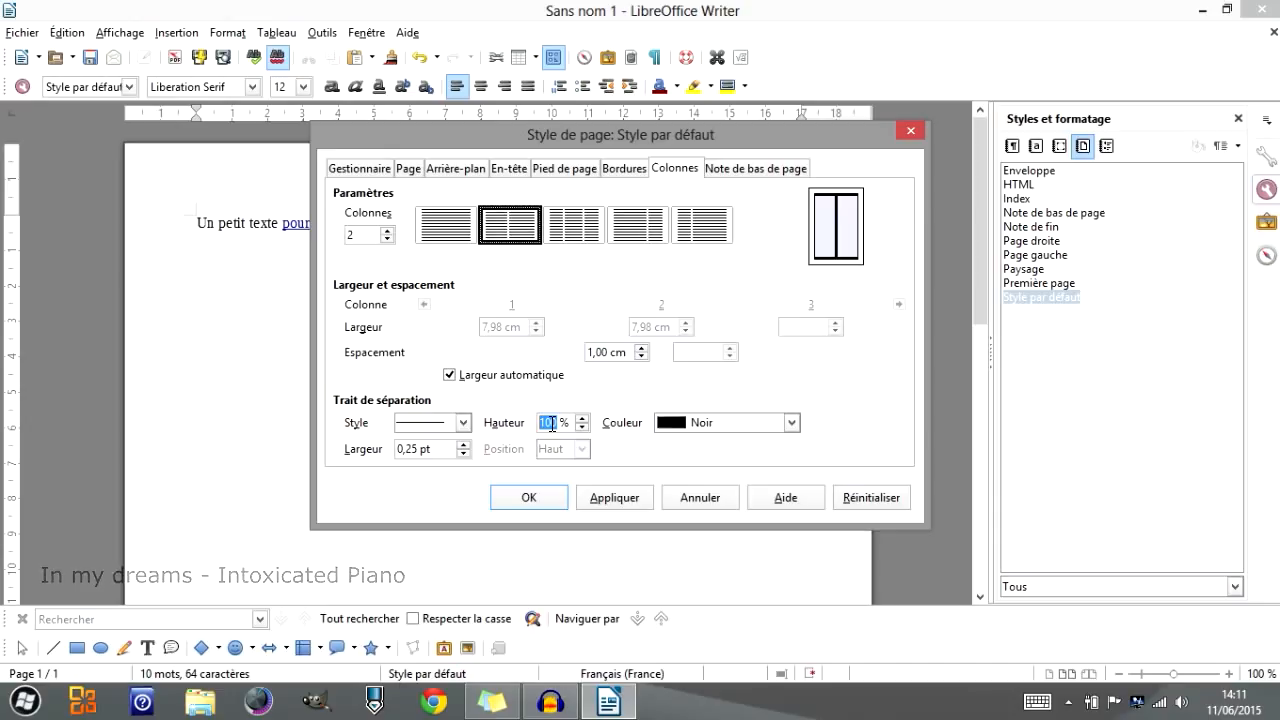
pyautogui.write('95')
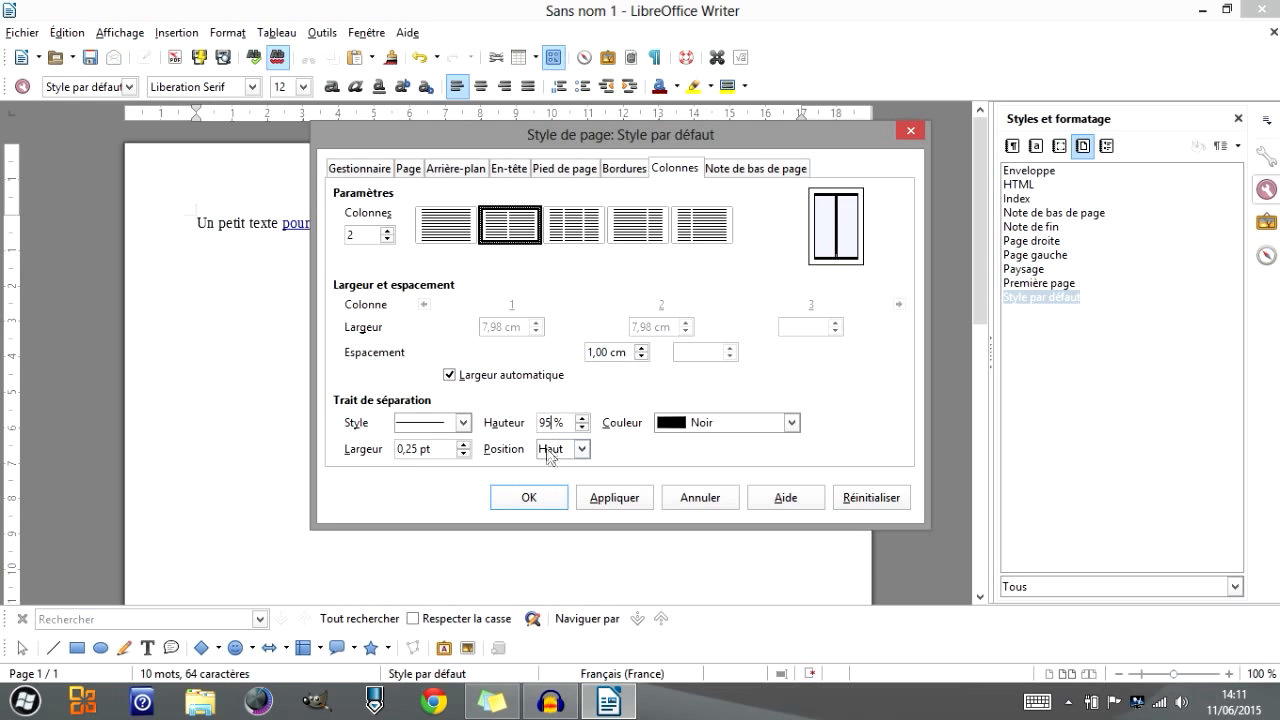
pyautogui.moveTo(553, 423); pyautogui.dragTo(538, 421)
pyautogui.write('70')
# Set the separation line's position to Centré, after trying Bas, and set its height to 90 %
pyautogui.click(580, 449)
pyautogui.click(557, 490)
pyautogui.press('Down')
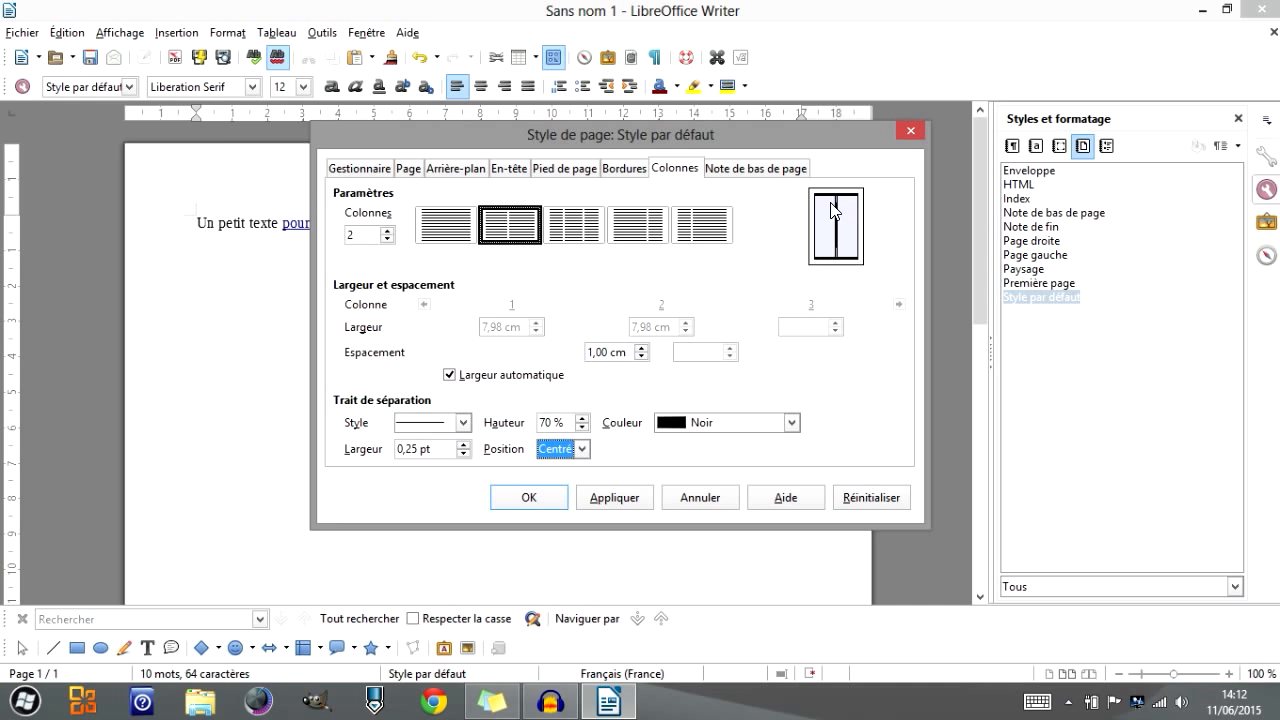
pyautogui.click(583, 449)
pyautogui.click(550, 497)
pyautogui.click(581, 449)
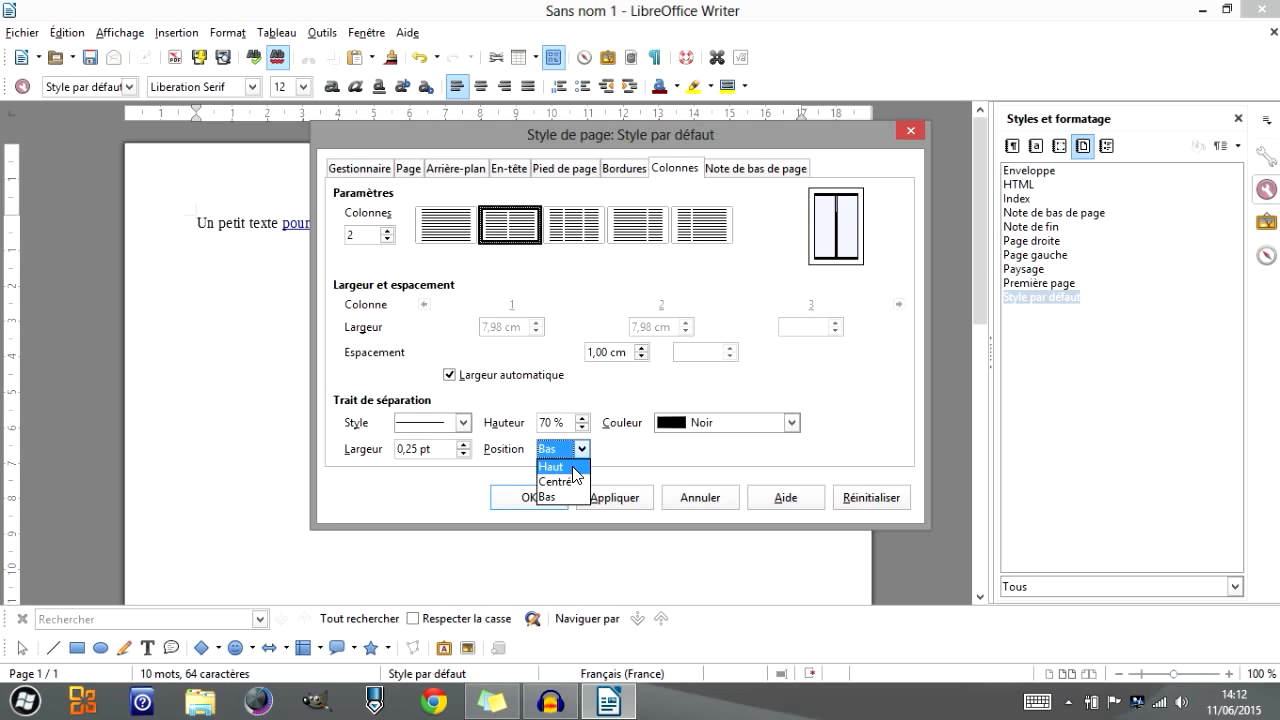
pyautogui.click(548, 481)
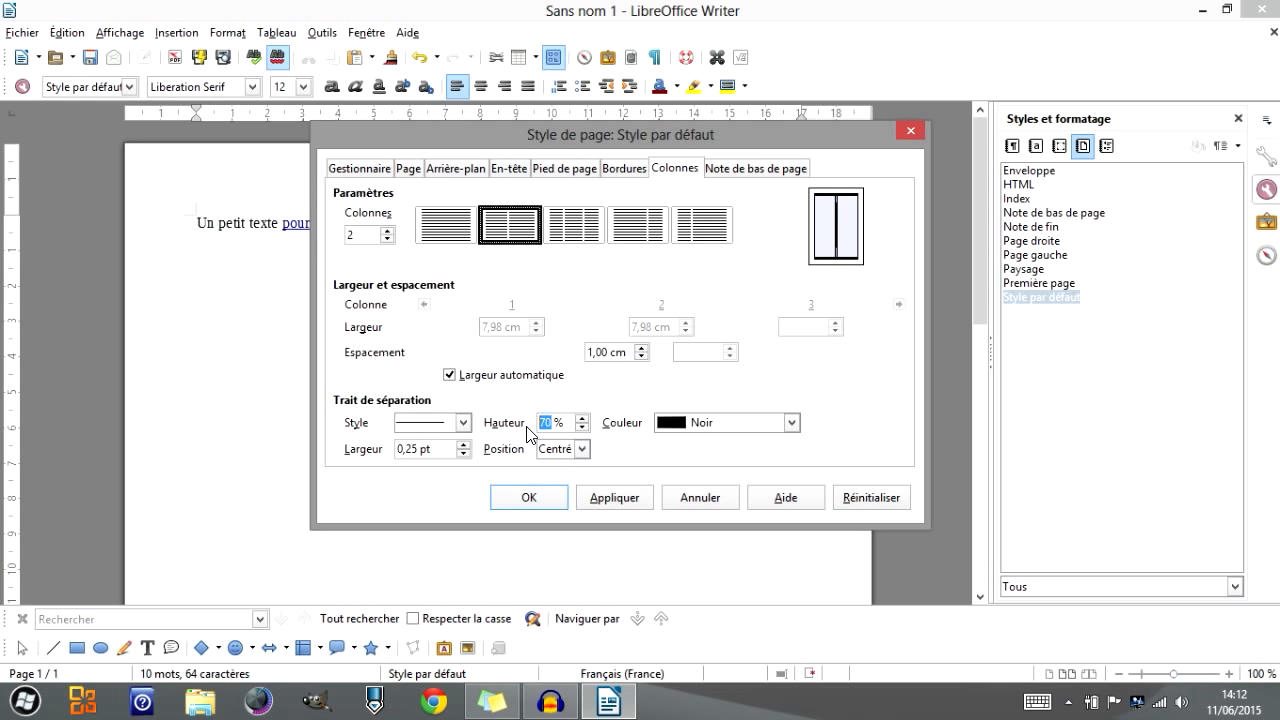
pyautogui.write('90')
# View the separation line's color choices and its width setting
pyautogui.click(700, 425)
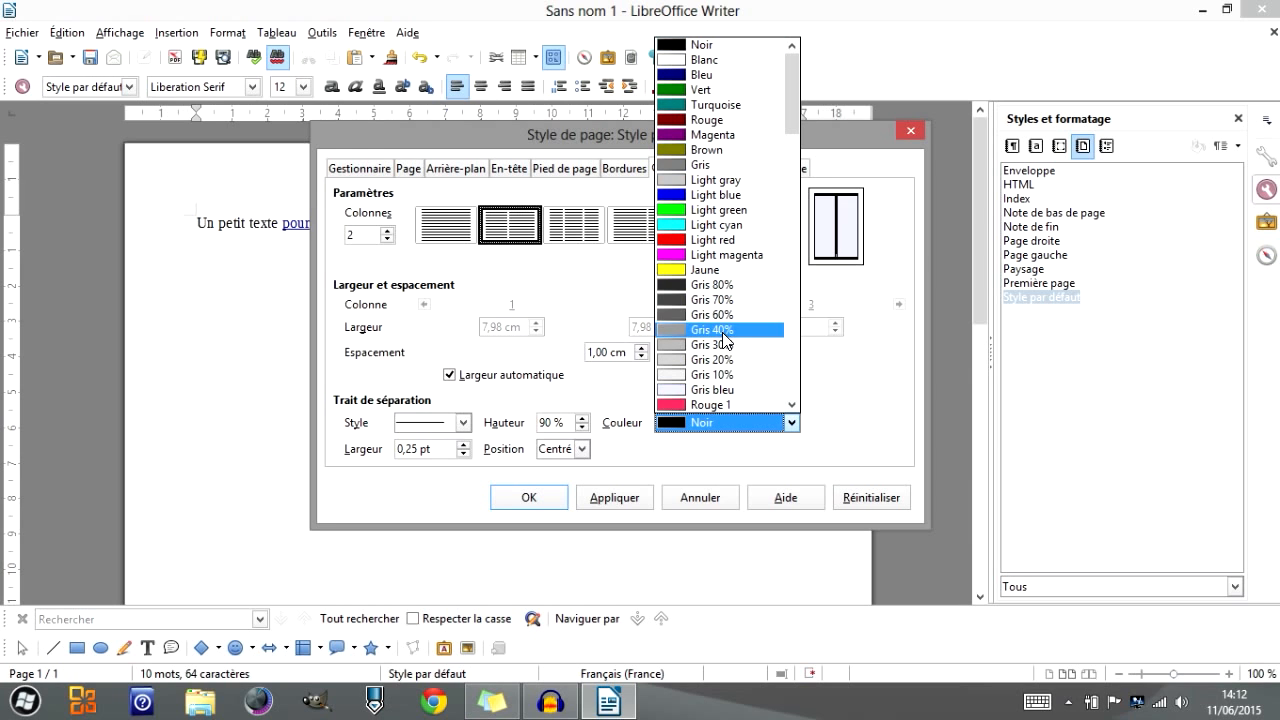
pyautogui.click(866, 428)
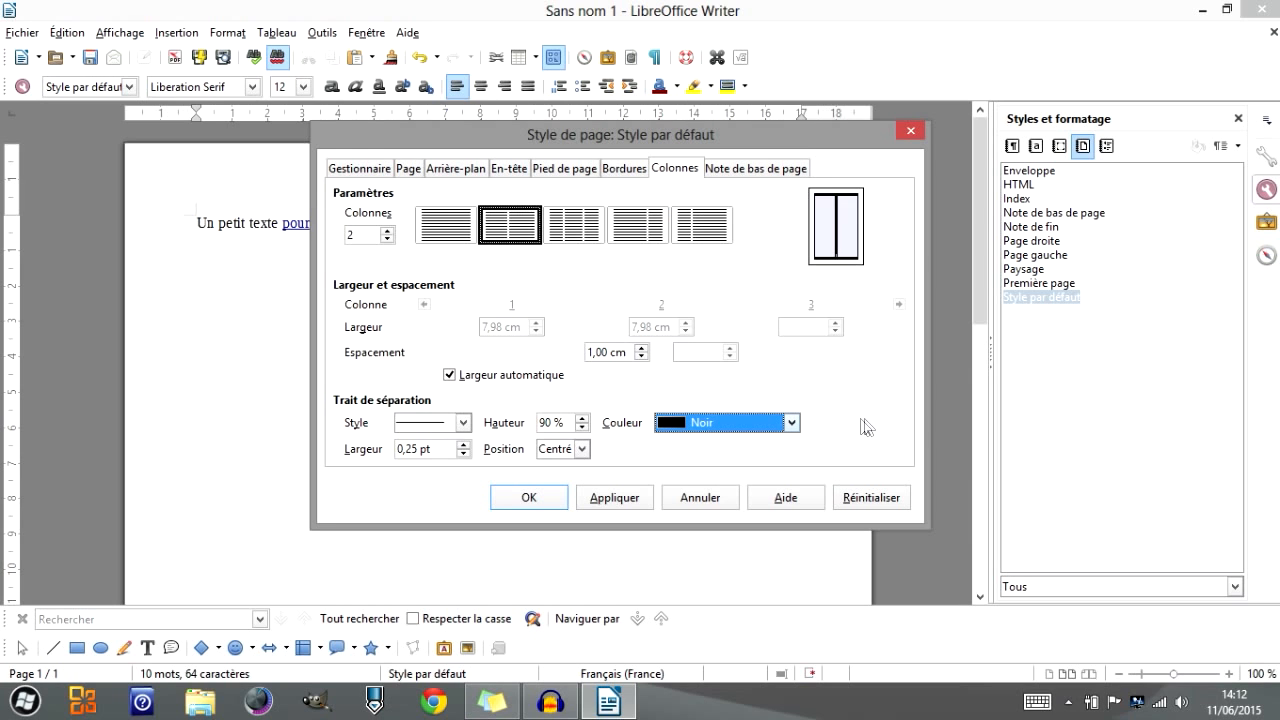
pyautogui.doubleClick(411, 448)
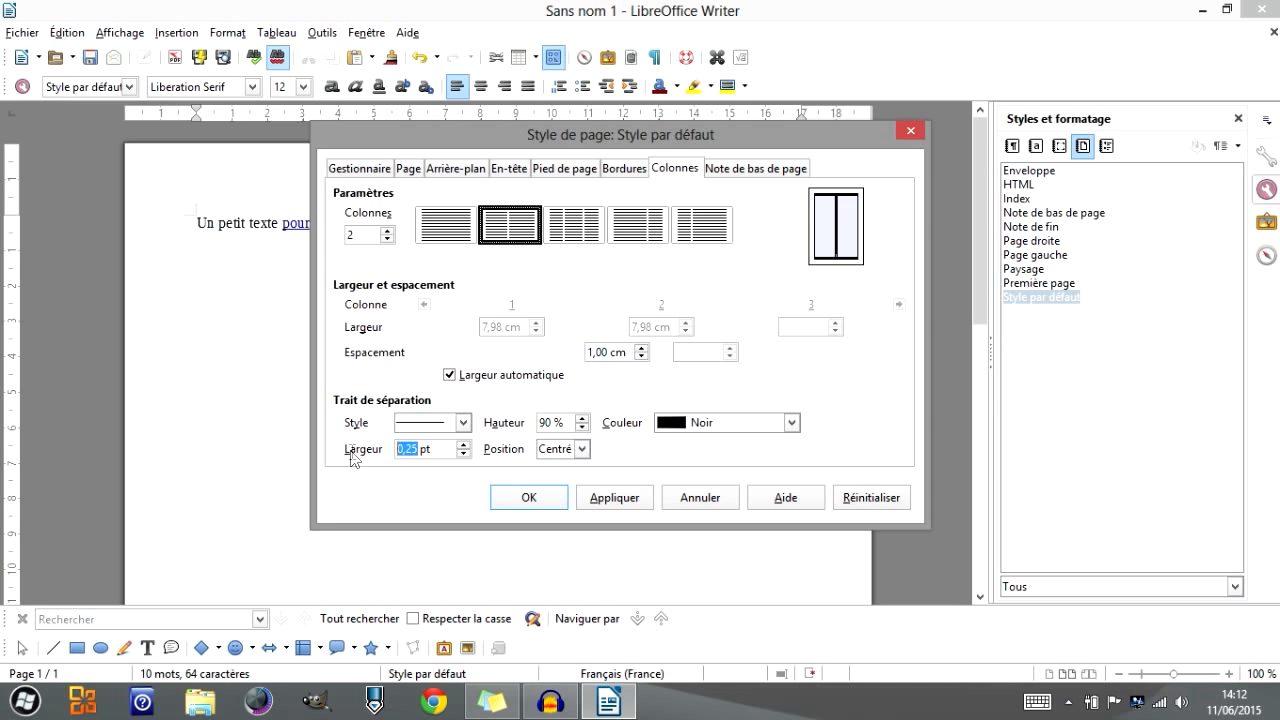
# Examine the page style's footnote settings: the maximum height options and the separation line's position and style
pyautogui.click(756, 170)
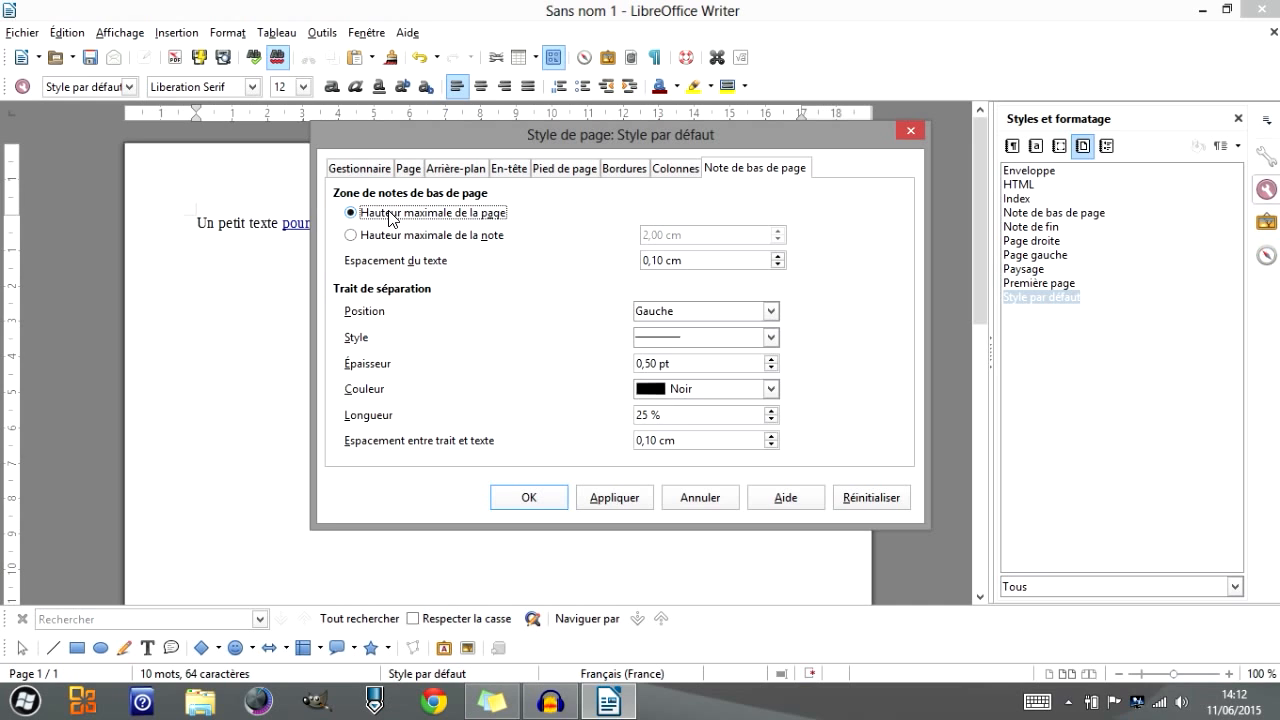
pyautogui.click(450, 238)
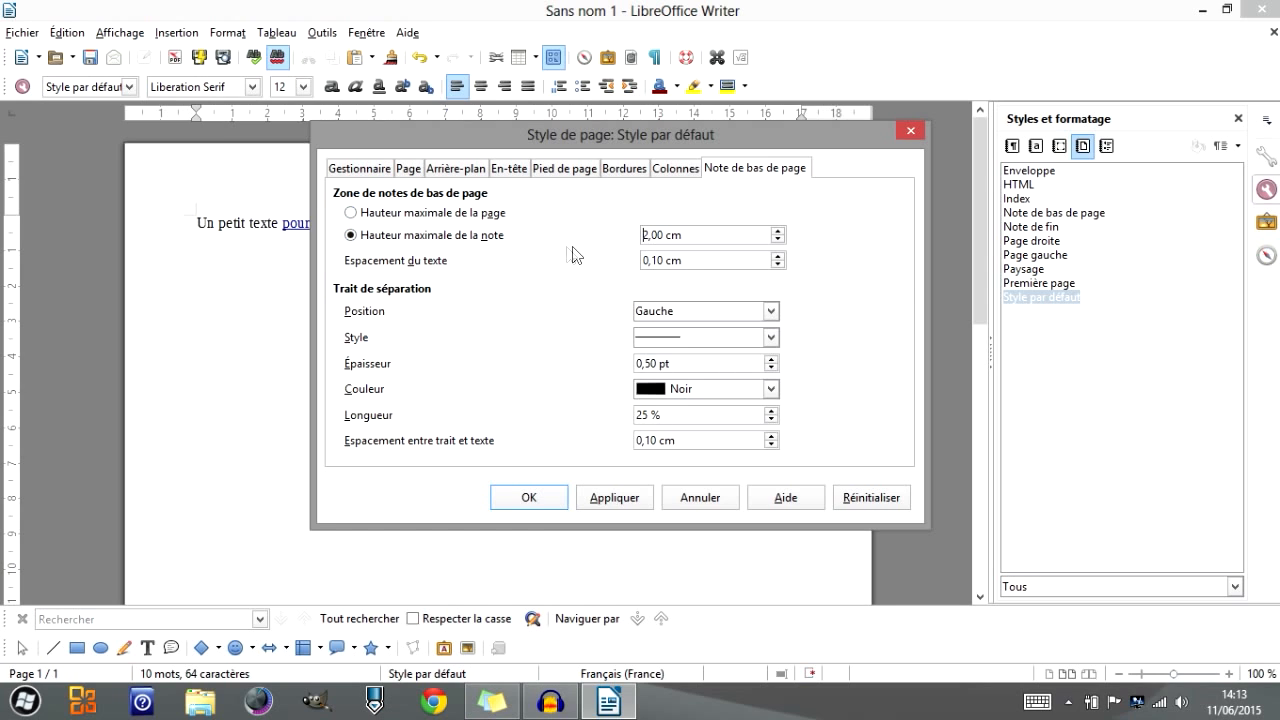
pyautogui.moveTo(684, 234); pyautogui.dragTo(622, 241)
pyautogui.click(351, 212)
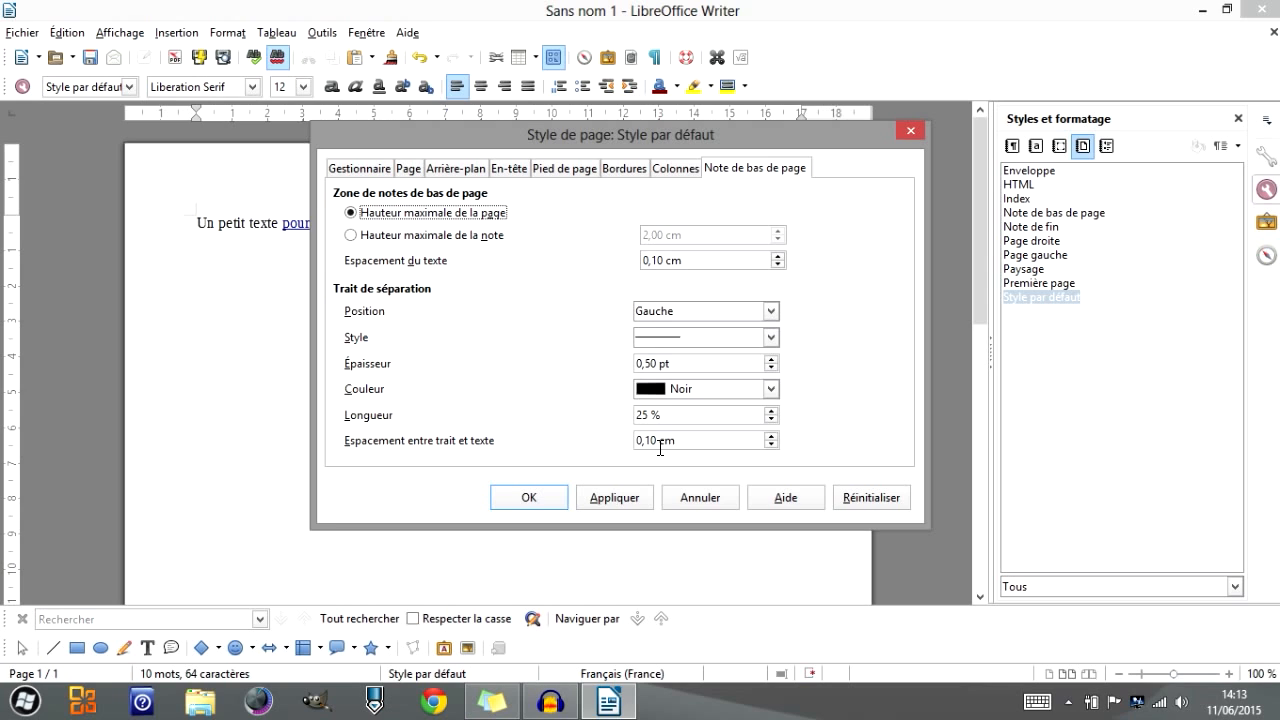
pyautogui.click(672, 312)
pyautogui.click(672, 312)
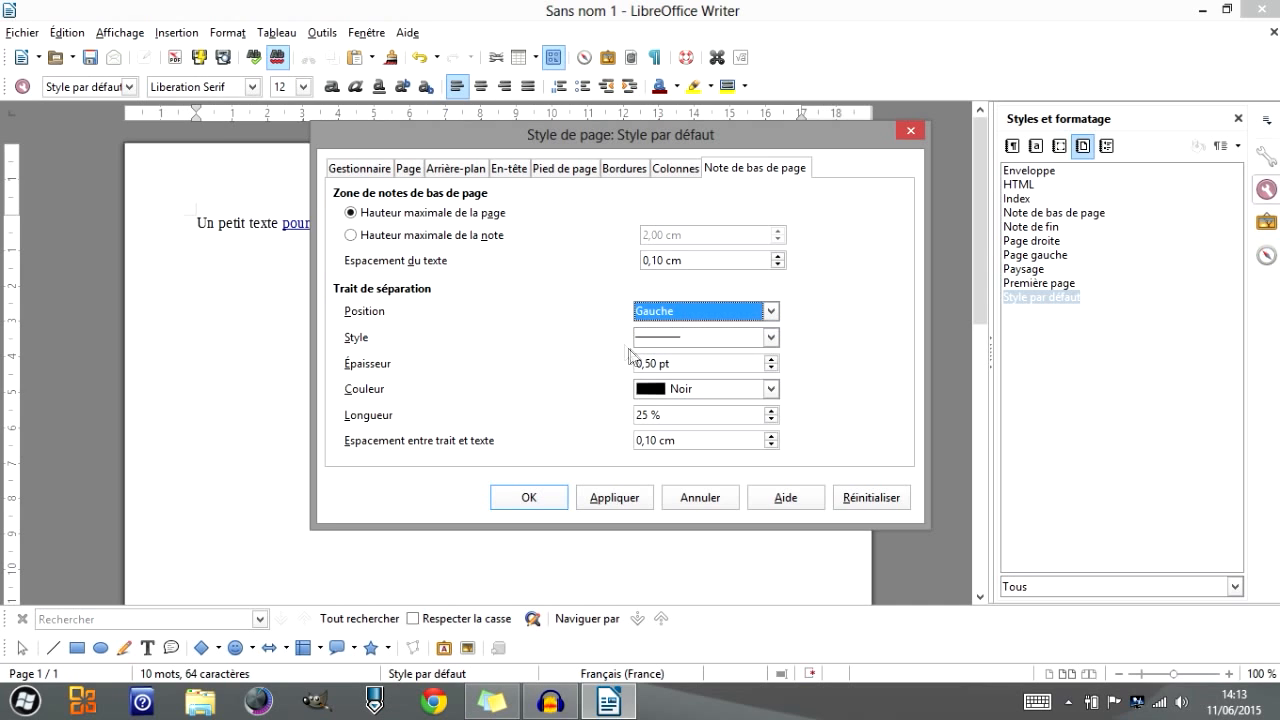
pyautogui.click(672, 348)
pyautogui.click(672, 350)
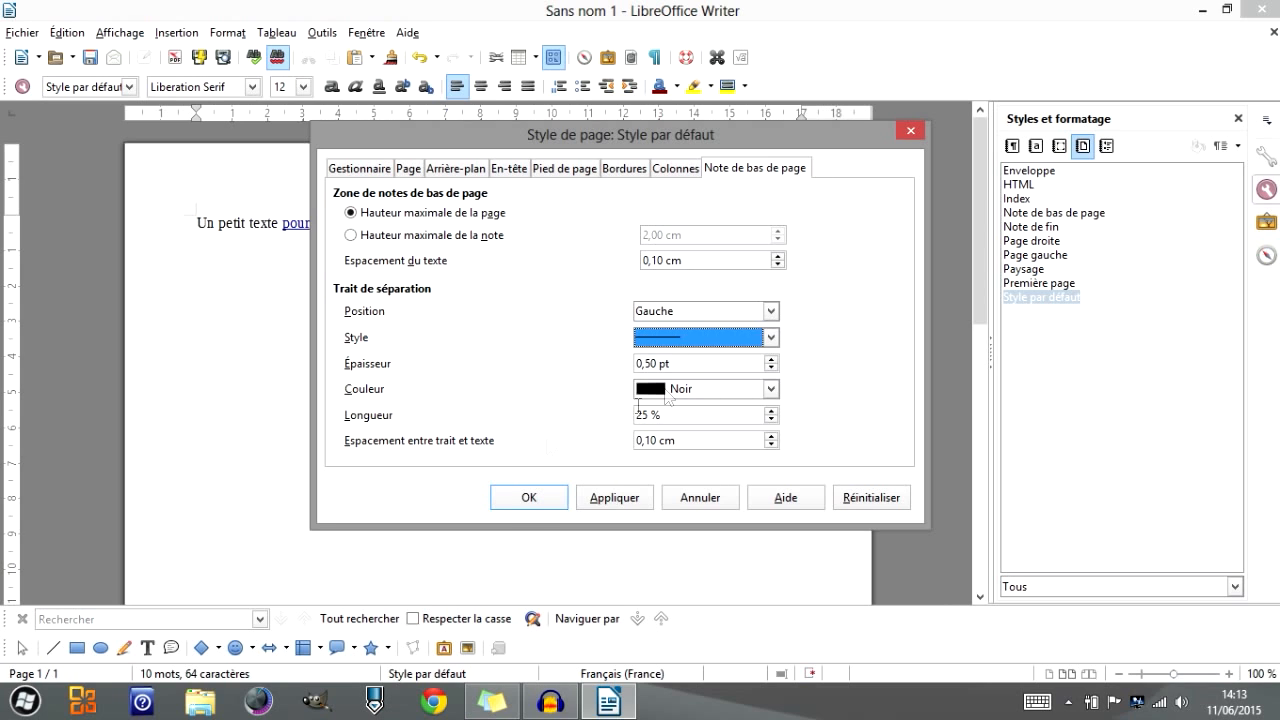
# Accept the page style changes and check the columns, header and footer on the page
pyautogui.click(520, 498)
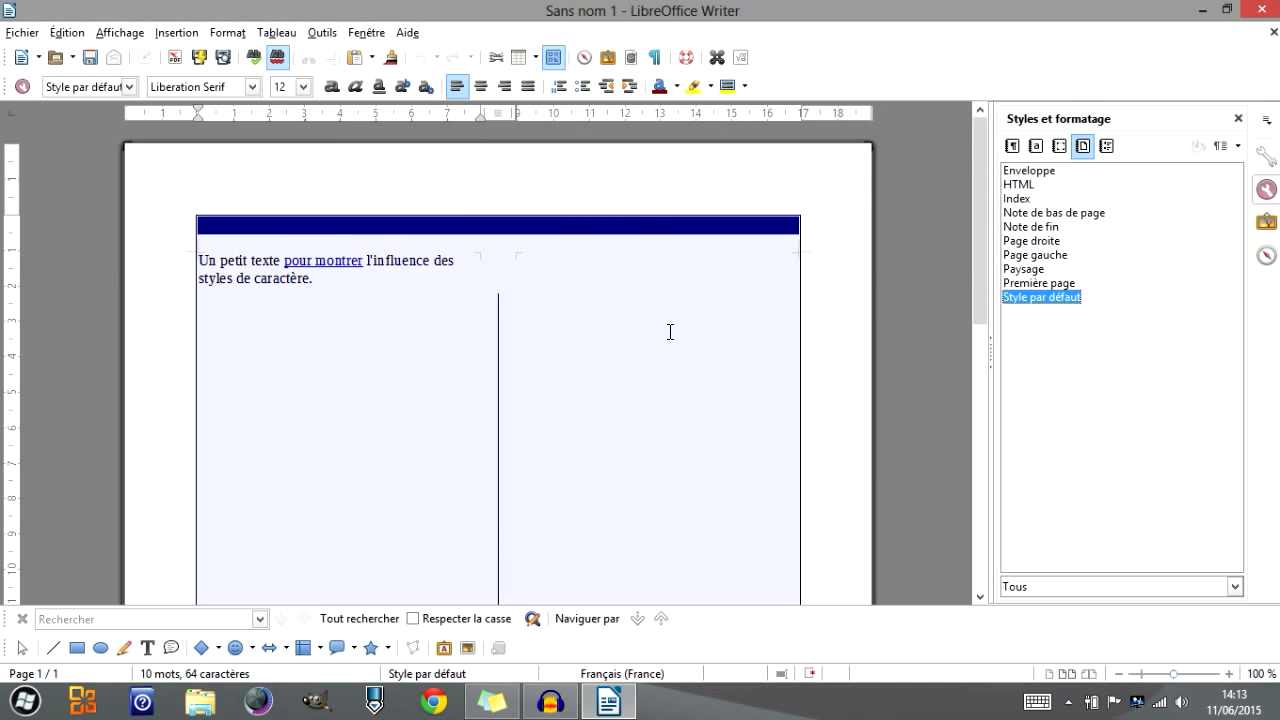
pyautogui.scroll(-12, 656, 284)
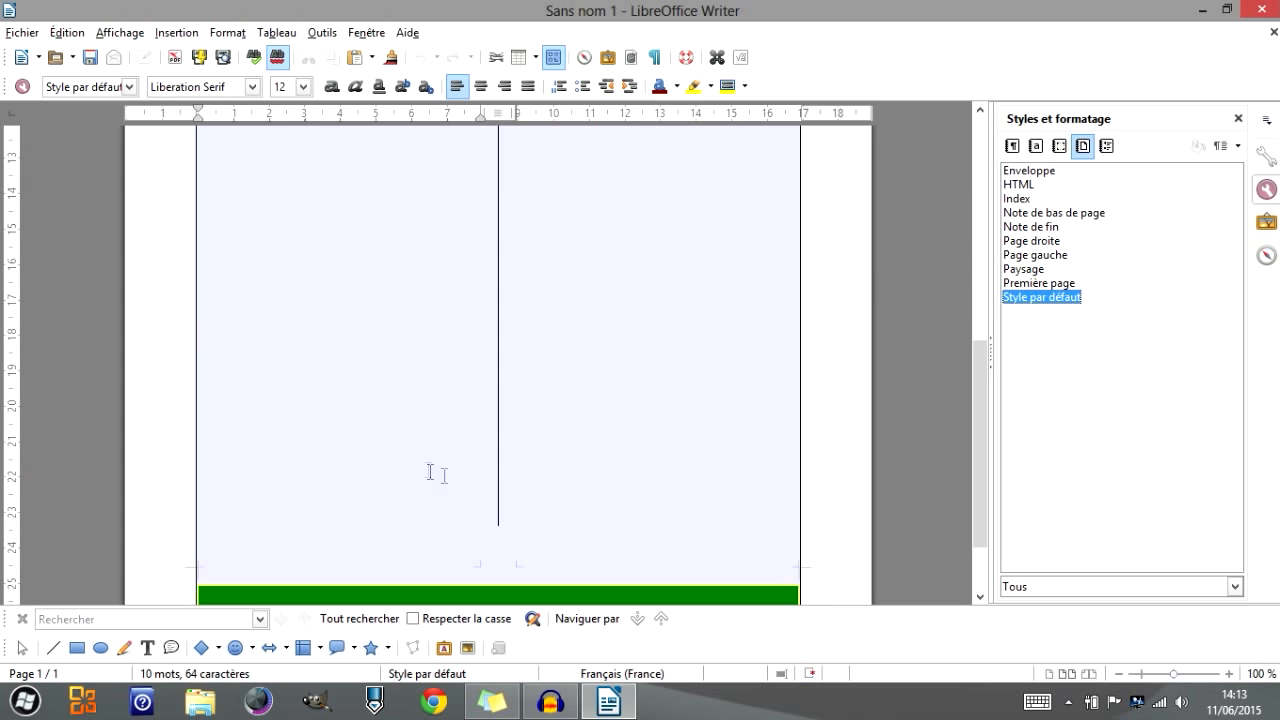
pyautogui.scroll(12, 566, 509)
pyautogui.scroll(2, 566, 509)
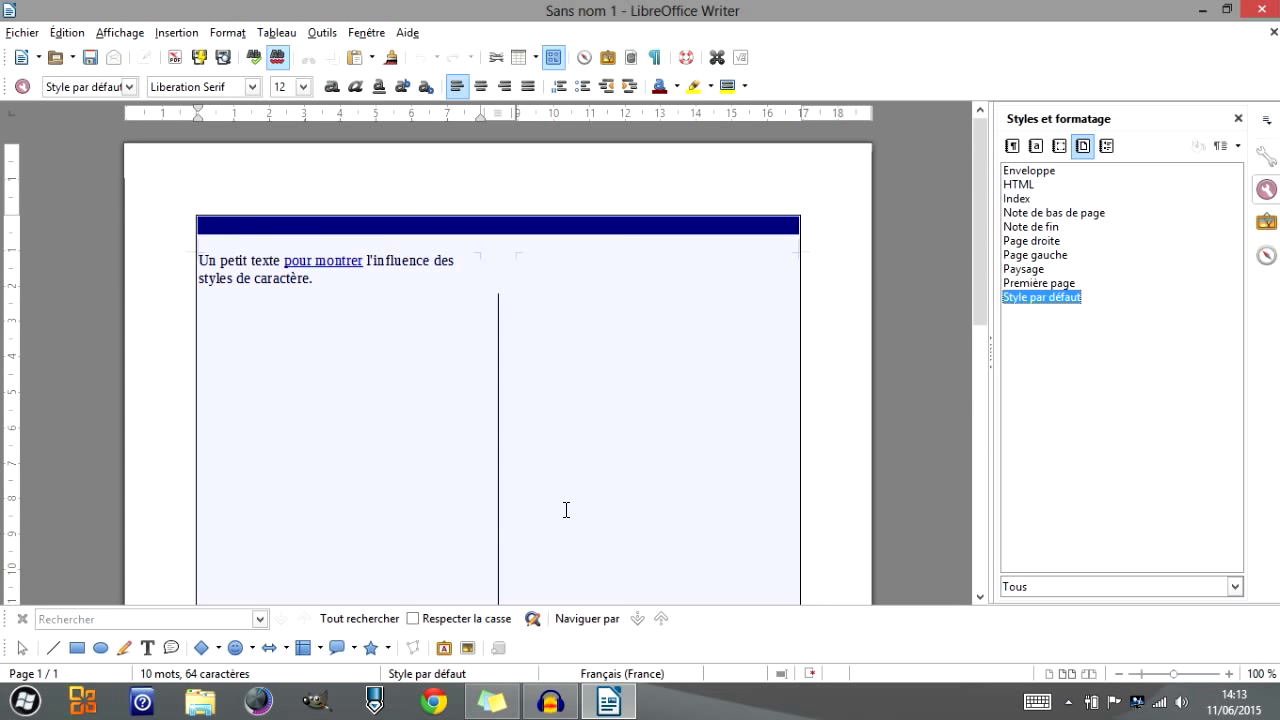
# Display the nonprinting characters and check the column boundaries down to the footer
pyautogui.click(656, 59)
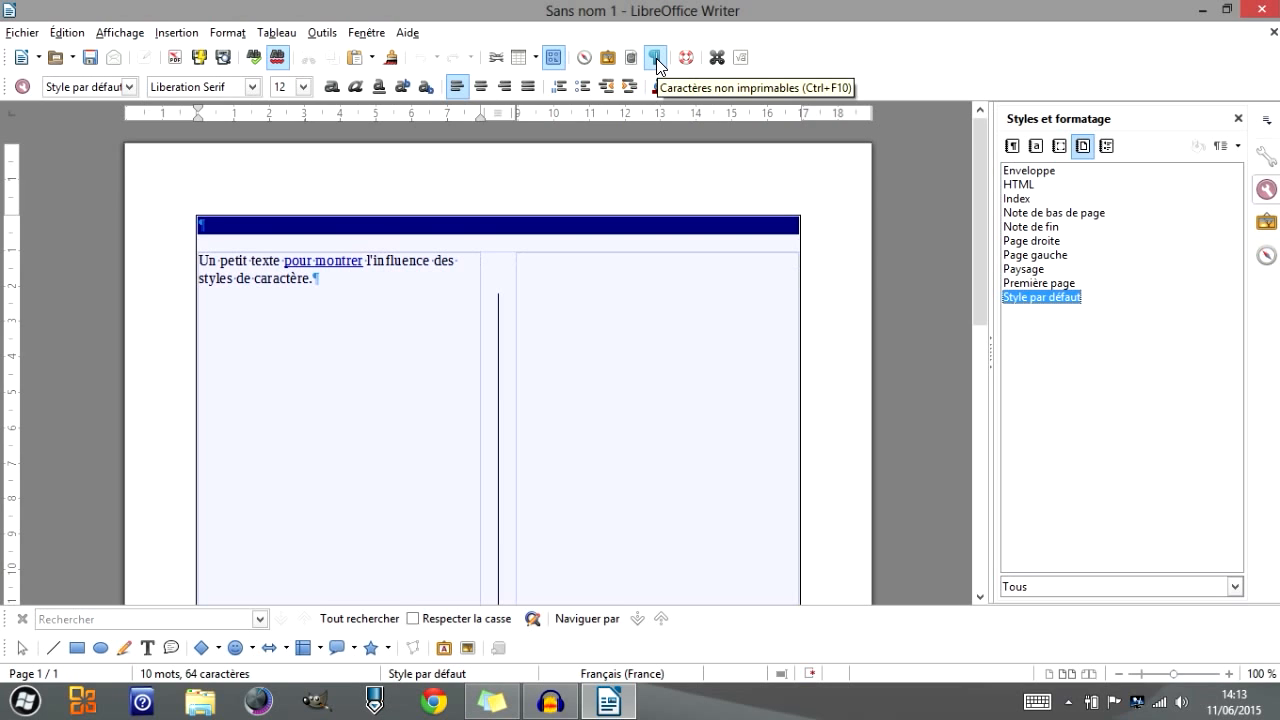
pyautogui.scroll(-10, 478, 263)
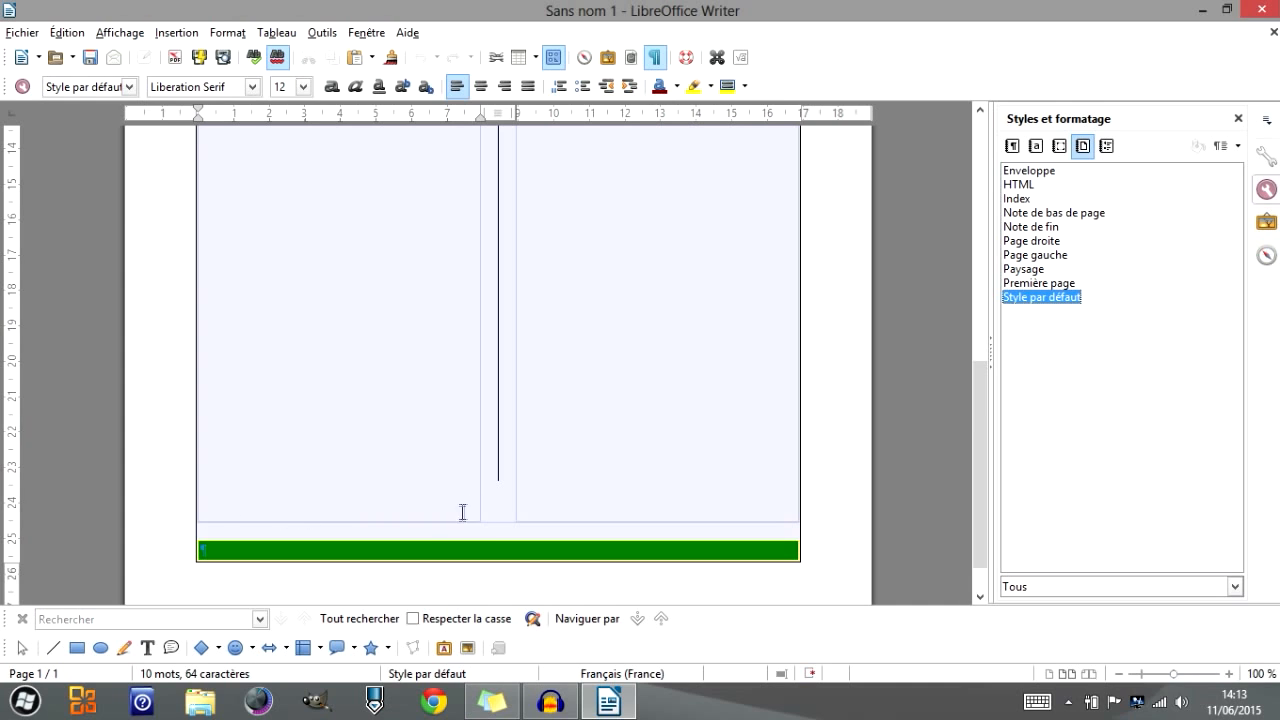
pyautogui.scroll(10, 476, 511)
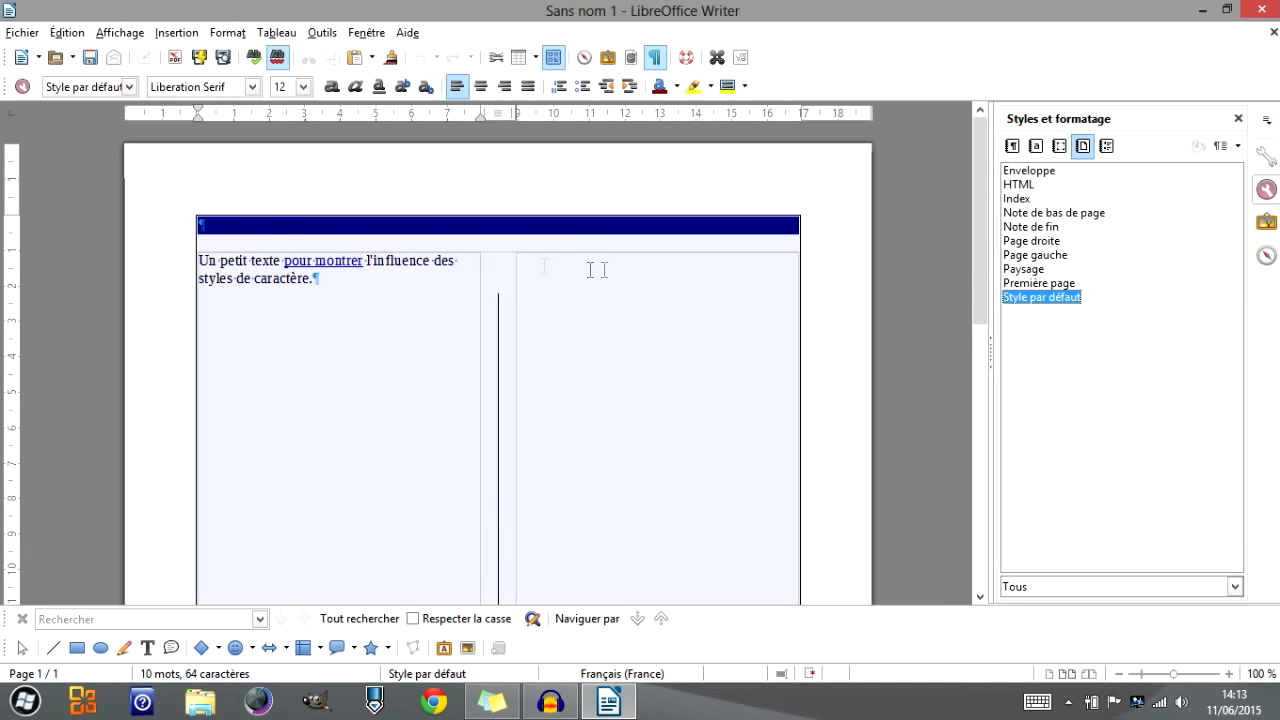
# Examine the first line of text within its column, and review the page down to the footer
pyautogui.moveTo(472, 263); pyautogui.dragTo(202, 258)
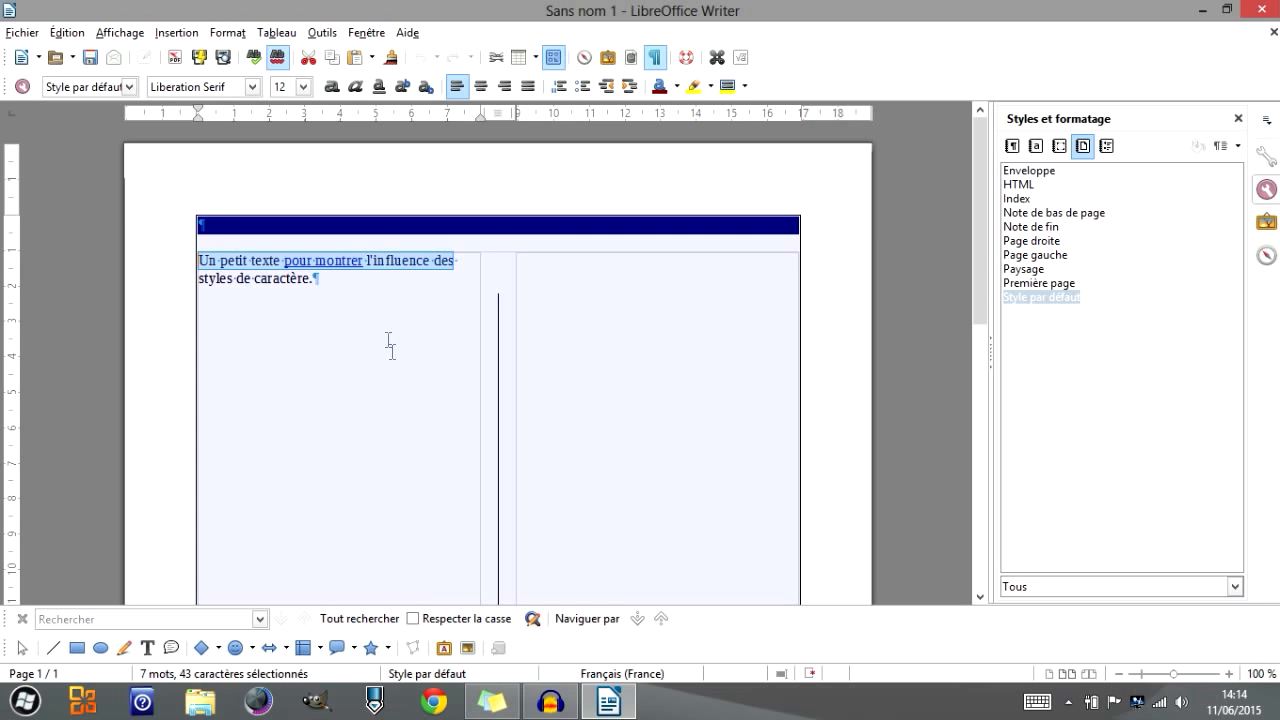
pyautogui.click(358, 296)
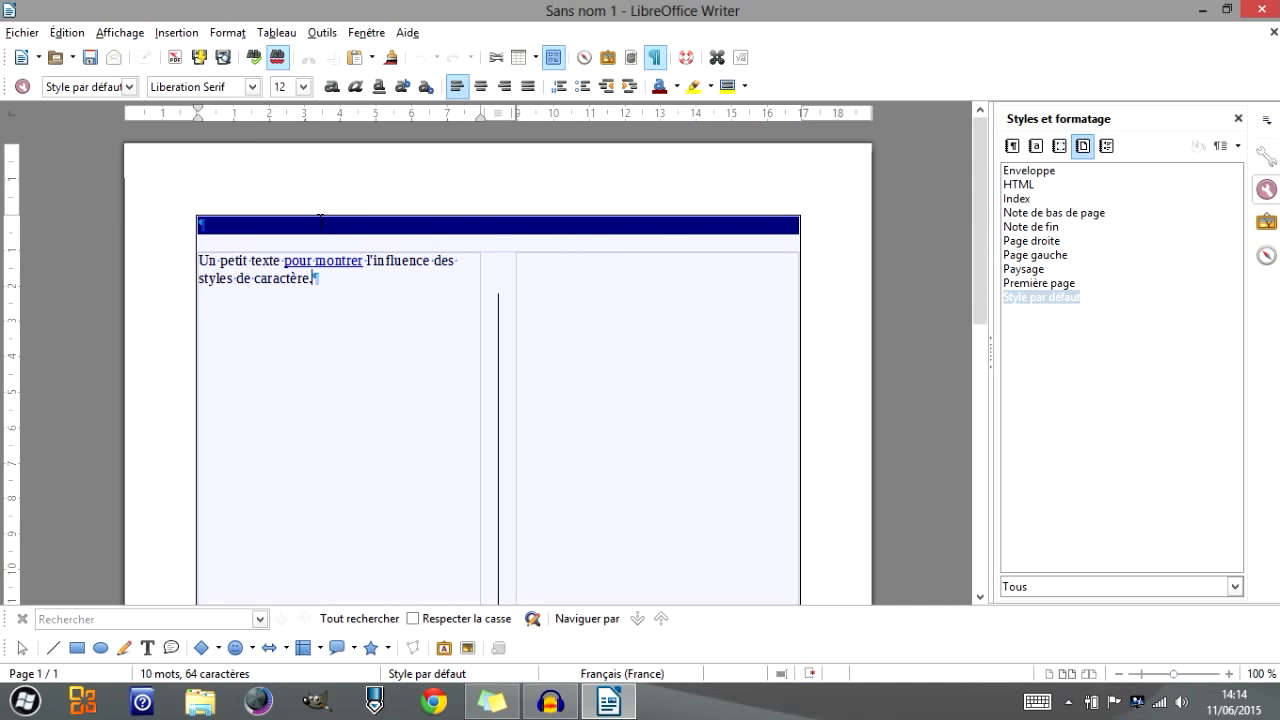
pyautogui.scroll(-10, 394, 294)
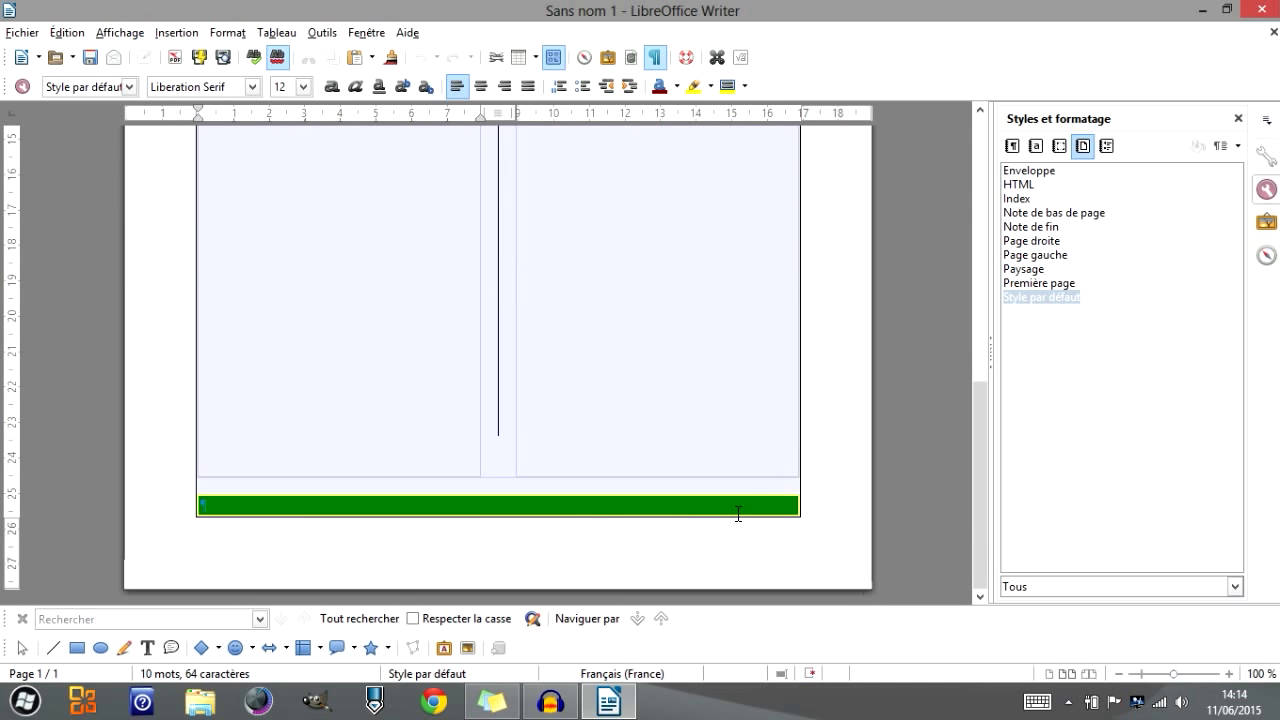
pyautogui.scroll(10, 697, 423)
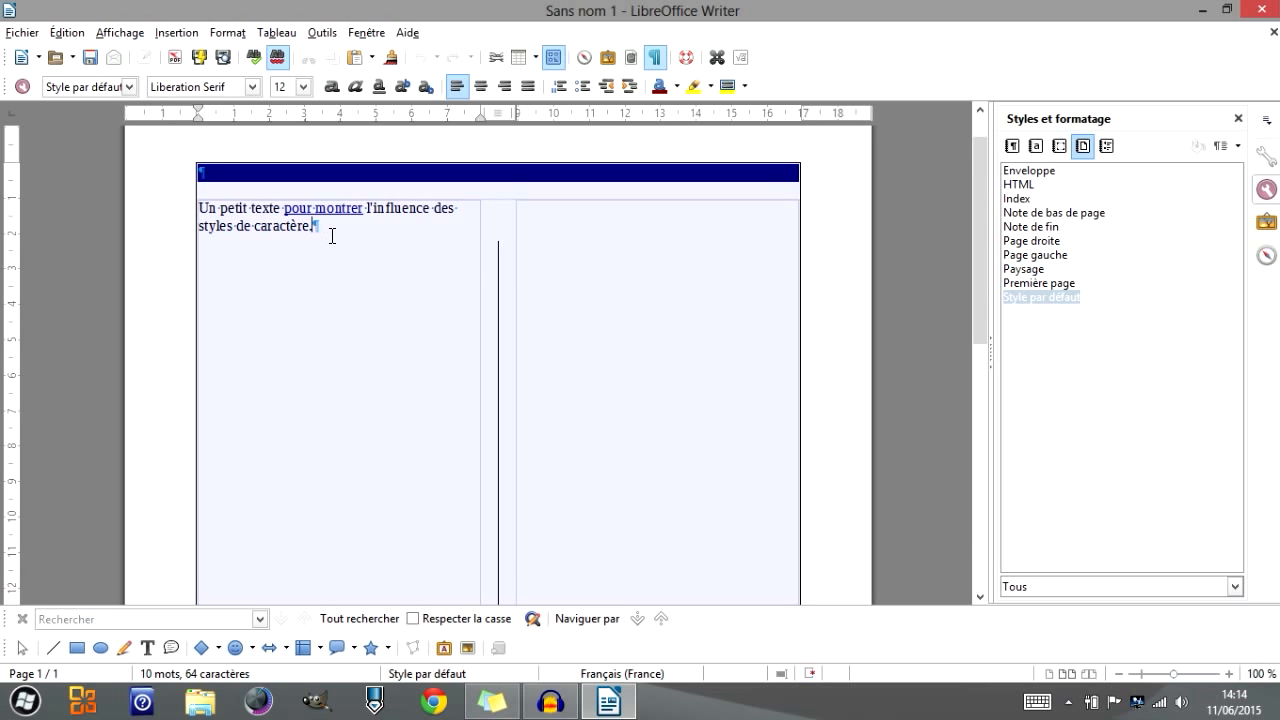
# Insert empty paragraphs after the text until the cursor moves into the second column
pyautogui.scroll(-8, 332, 236)
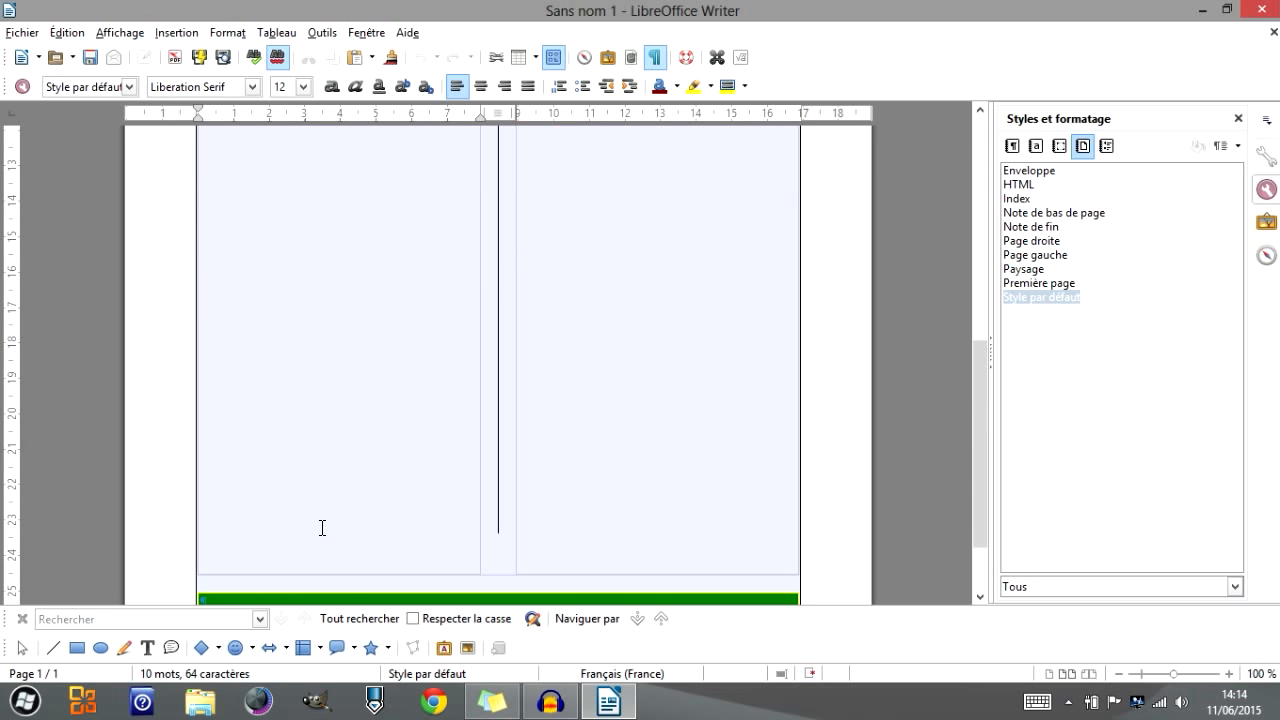
pyautogui.press('Return')
pyautogui.press('Return')
pyautogui.press('Return')
pyautogui.press('Return')
pyautogui.press('Return')
pyautogui.press('Return')
pyautogui.press('Return')
pyautogui.press('Return')
pyautogui.press('Return')
pyautogui.press('Return')
pyautogui.press('Return')
pyautogui.press('Return')
pyautogui.press('Return')
pyautogui.press('Return')
pyautogui.press('Return')
pyautogui.press('Return')
pyautogui.press('Return')
pyautogui.press('Return')
pyautogui.press('Return')
pyautogui.press('Return')
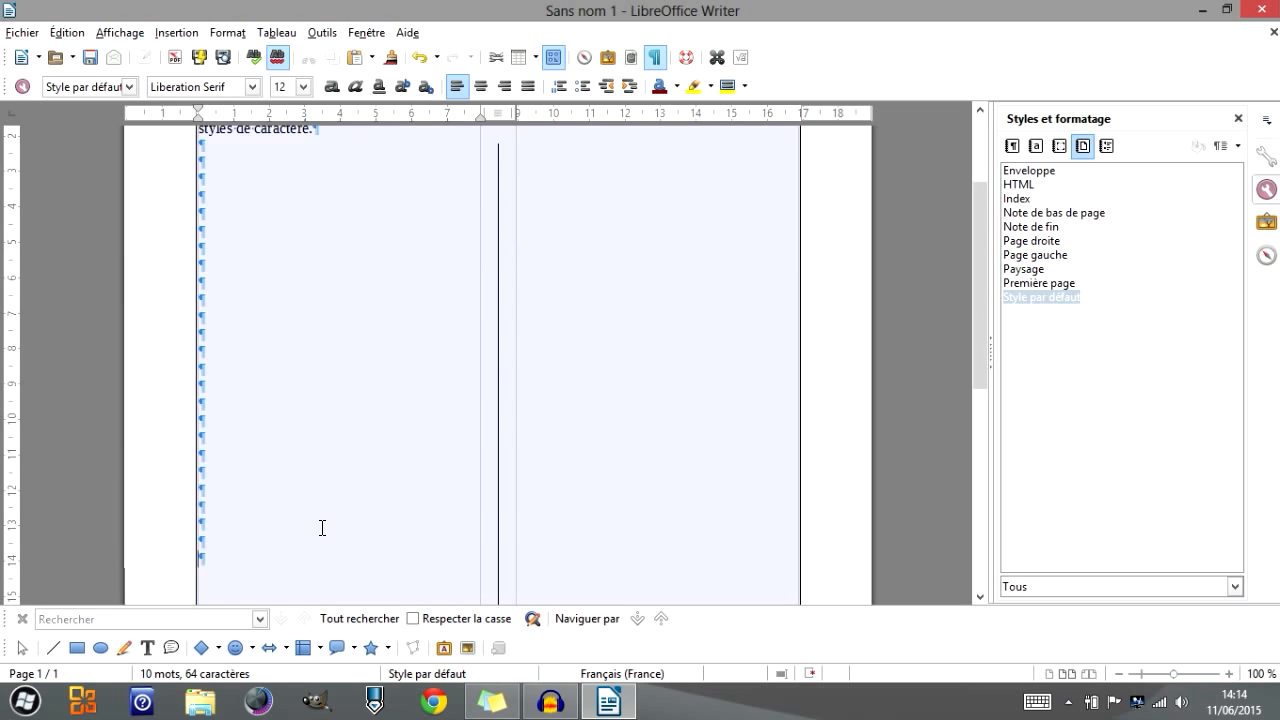
pyautogui.press('Return')
pyautogui.press('Return')
pyautogui.press('Return')
pyautogui.press('Return')
pyautogui.press('Return')
pyautogui.press('Return')
pyautogui.press('Return')
pyautogui.press('Return')
pyautogui.press('Return')
pyautogui.press('Return')
pyautogui.press('Return')
pyautogui.press('Return')
pyautogui.press('Return')
pyautogui.press('Return')
pyautogui.press('Return')
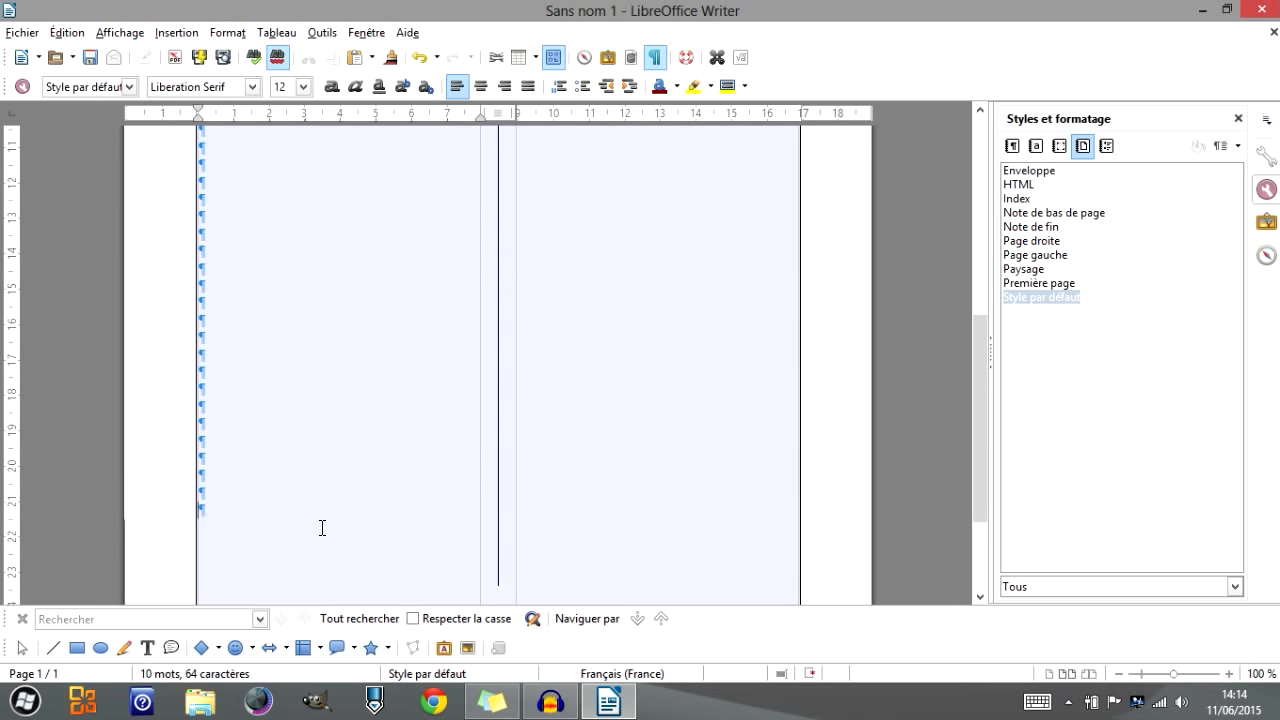
pyautogui.press('Tab')
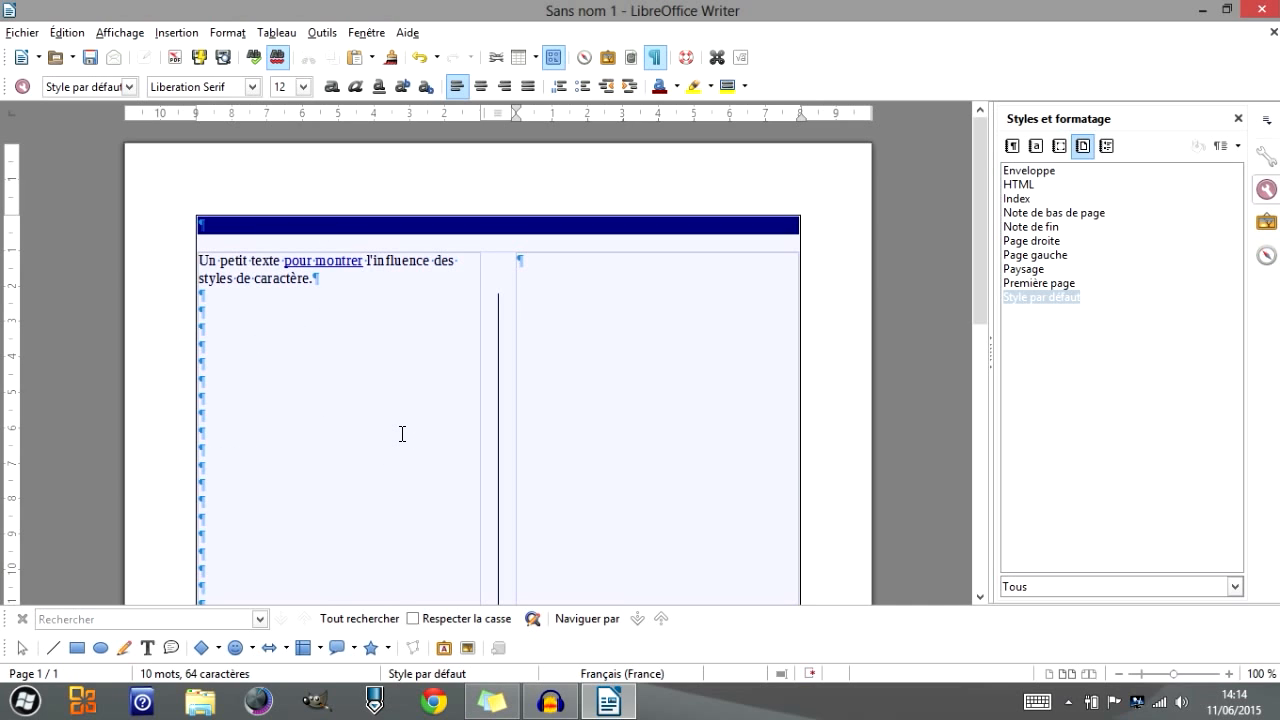
# Delete all the empty paragraphs after the sentence
pyautogui.scroll(-10, 402, 433)
pyautogui.press('BackSpace')
pyautogui.press('BackSpace')
pyautogui.press('BackSpace')
pyautogui.press('BackSpace')
pyautogui.press('BackSpace')
pyautogui.press('BackSpace')
pyautogui.press('BackSpace')
pyautogui.press('BackSpace')
pyautogui.press('BackSpace')
pyautogui.press('BackSpace')
pyautogui.press('BackSpace')
pyautogui.press('BackSpace')
pyautogui.press('BackSpace')
pyautogui.press('BackSpace')
pyautogui.press('BackSpace')
pyautogui.press('BackSpace')
pyautogui.press('BackSpace')
pyautogui.scroll(3, 402, 433)
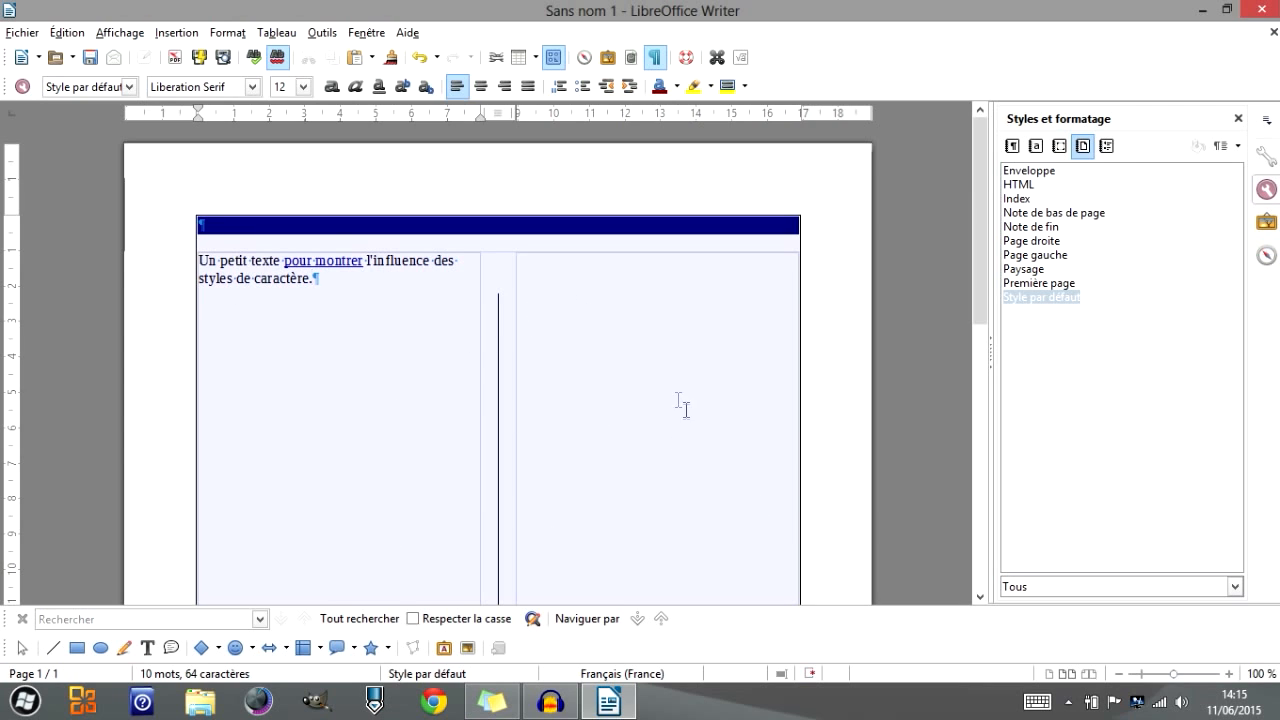
# Review the page's column layout and footer, placing the cursor briefly in the header and returning it to the body text
pyautogui.scroll(-5, 497, 306)
pyautogui.scroll(4, 534, 362)
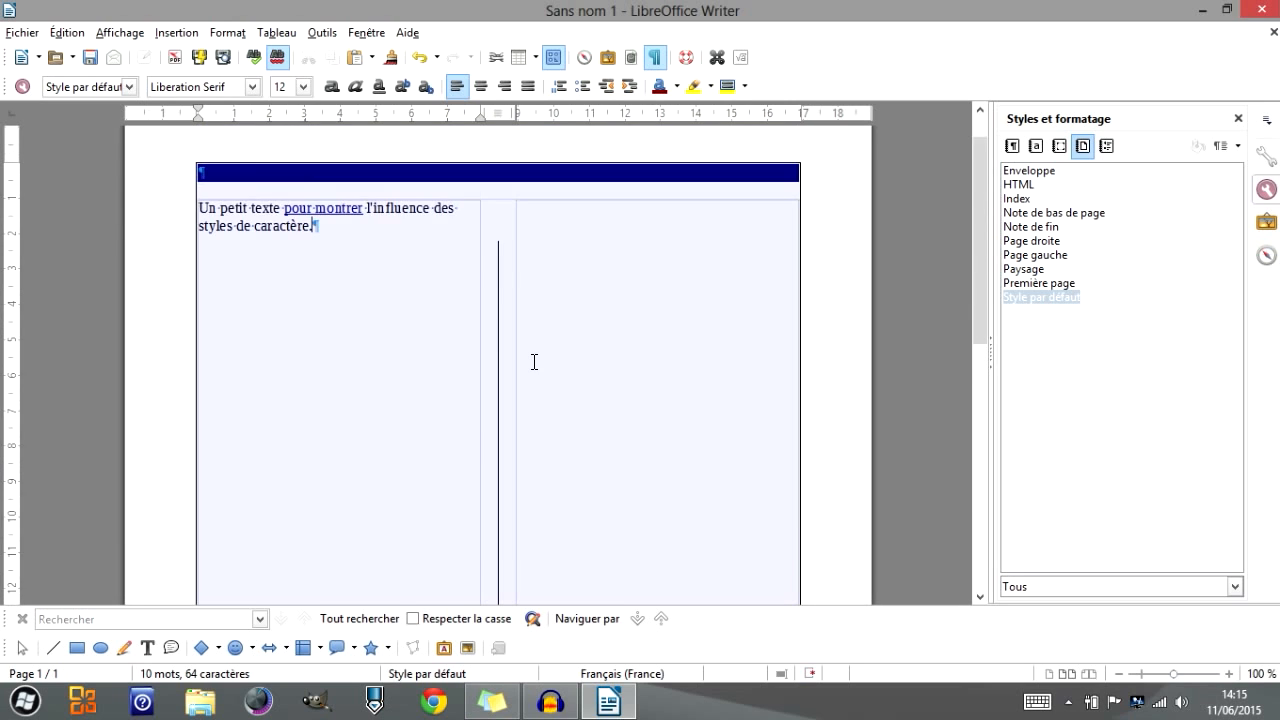
pyautogui.scroll(1, 534, 362)
pyautogui.click(220, 220)
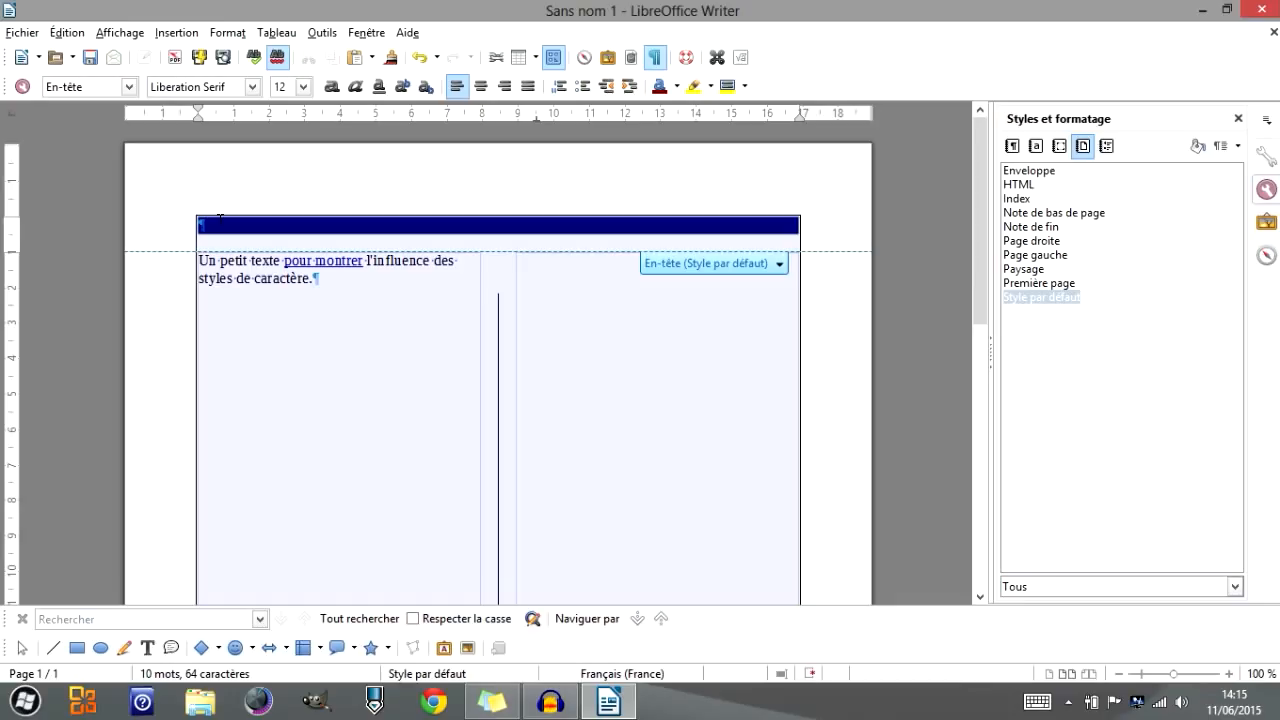
pyautogui.click(397, 389)
pyautogui.scroll(-5, 398, 388)
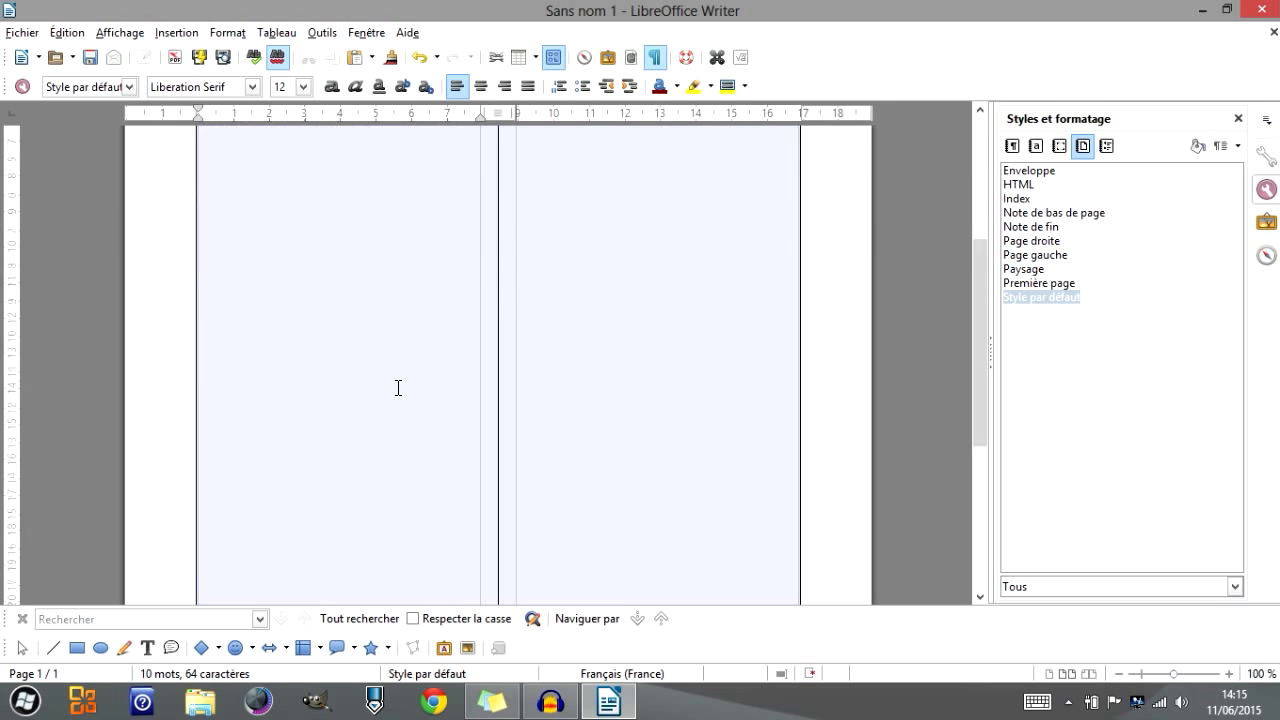
pyautogui.scroll(-6, 398, 388)
pyautogui.scroll(12, 552, 396)
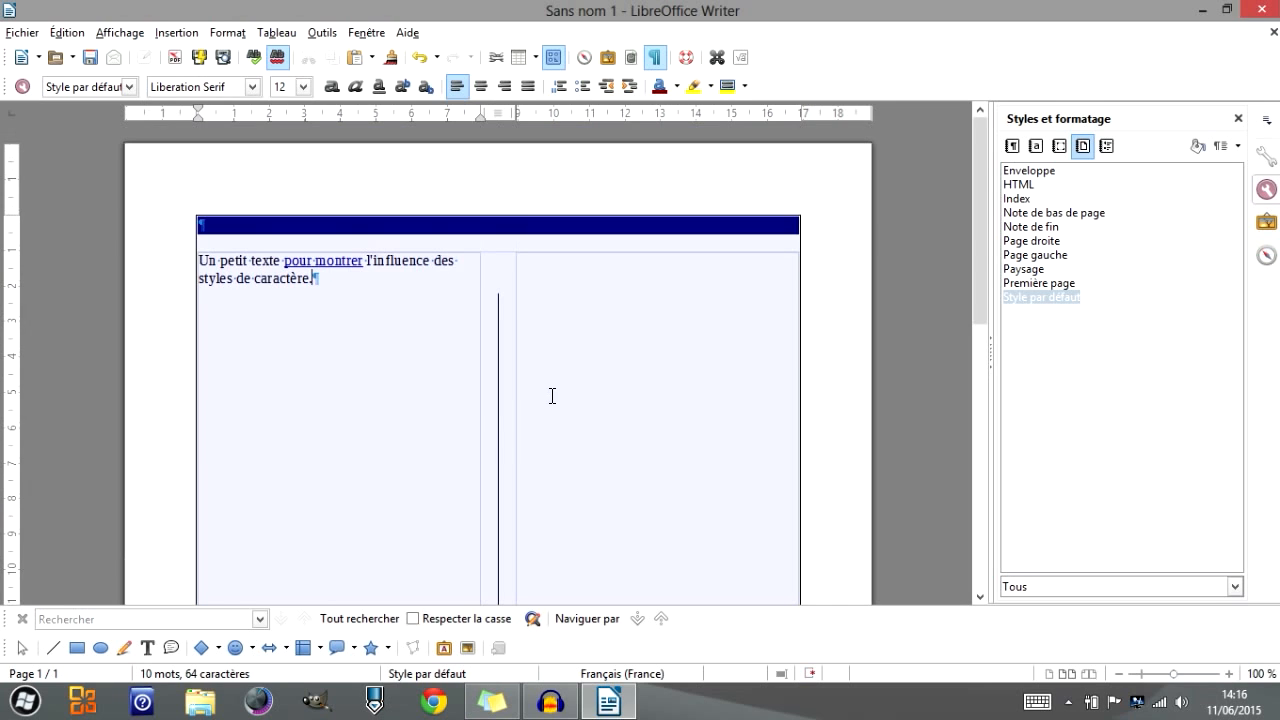